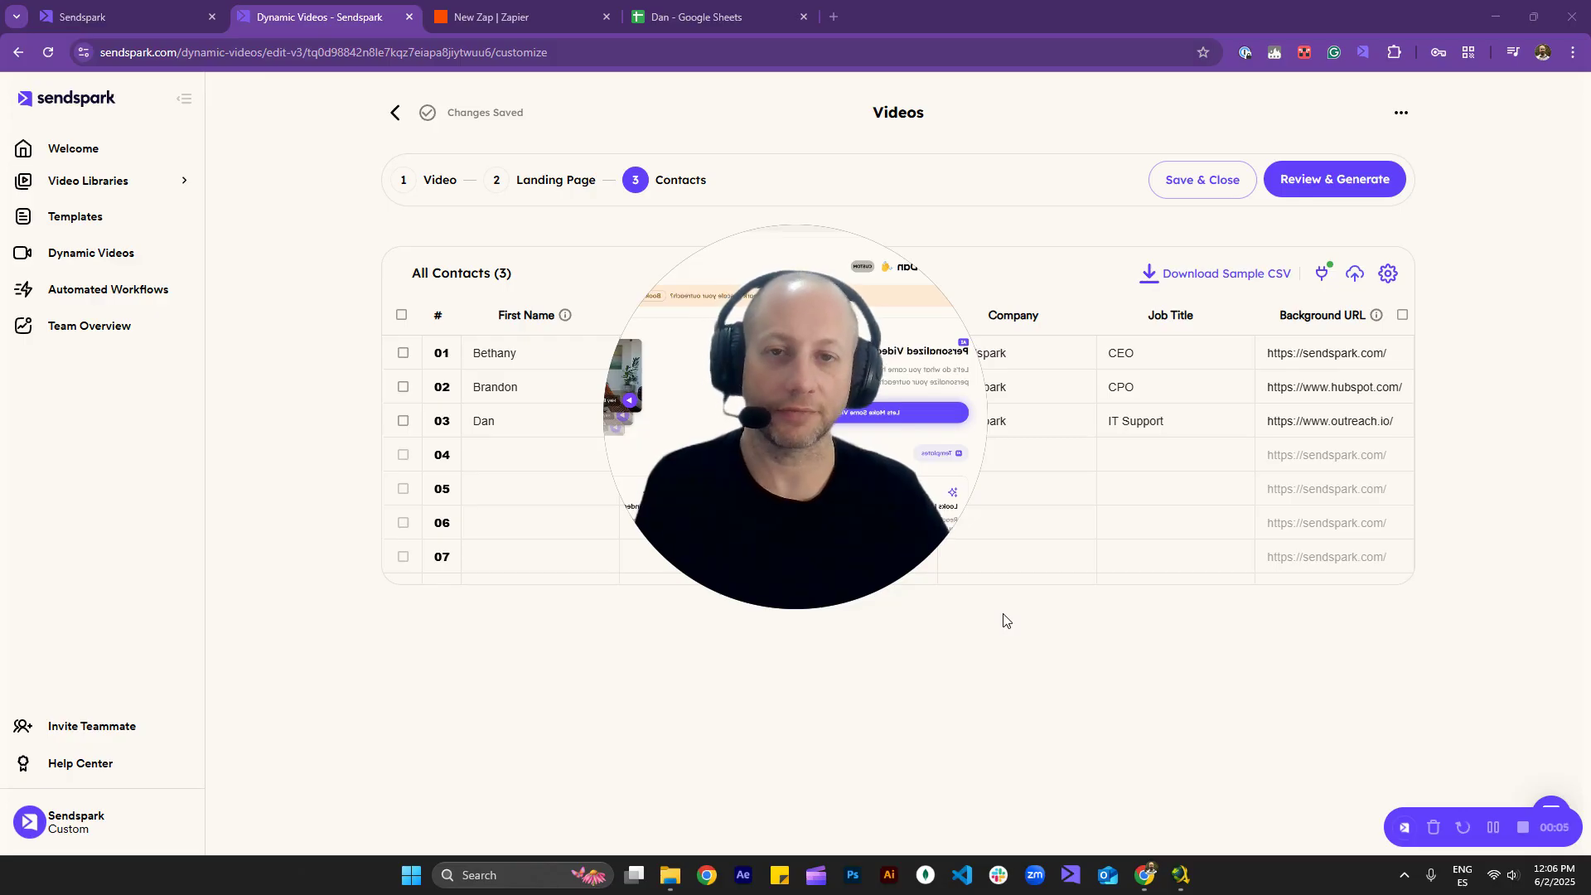
Scroll the Sendspark contacts table, glance at JDownloader, then switch to the New Zap tab
{"action": "left_click_drag", "start_coordinate": [800, 495], "coordinate": [772, 495]}
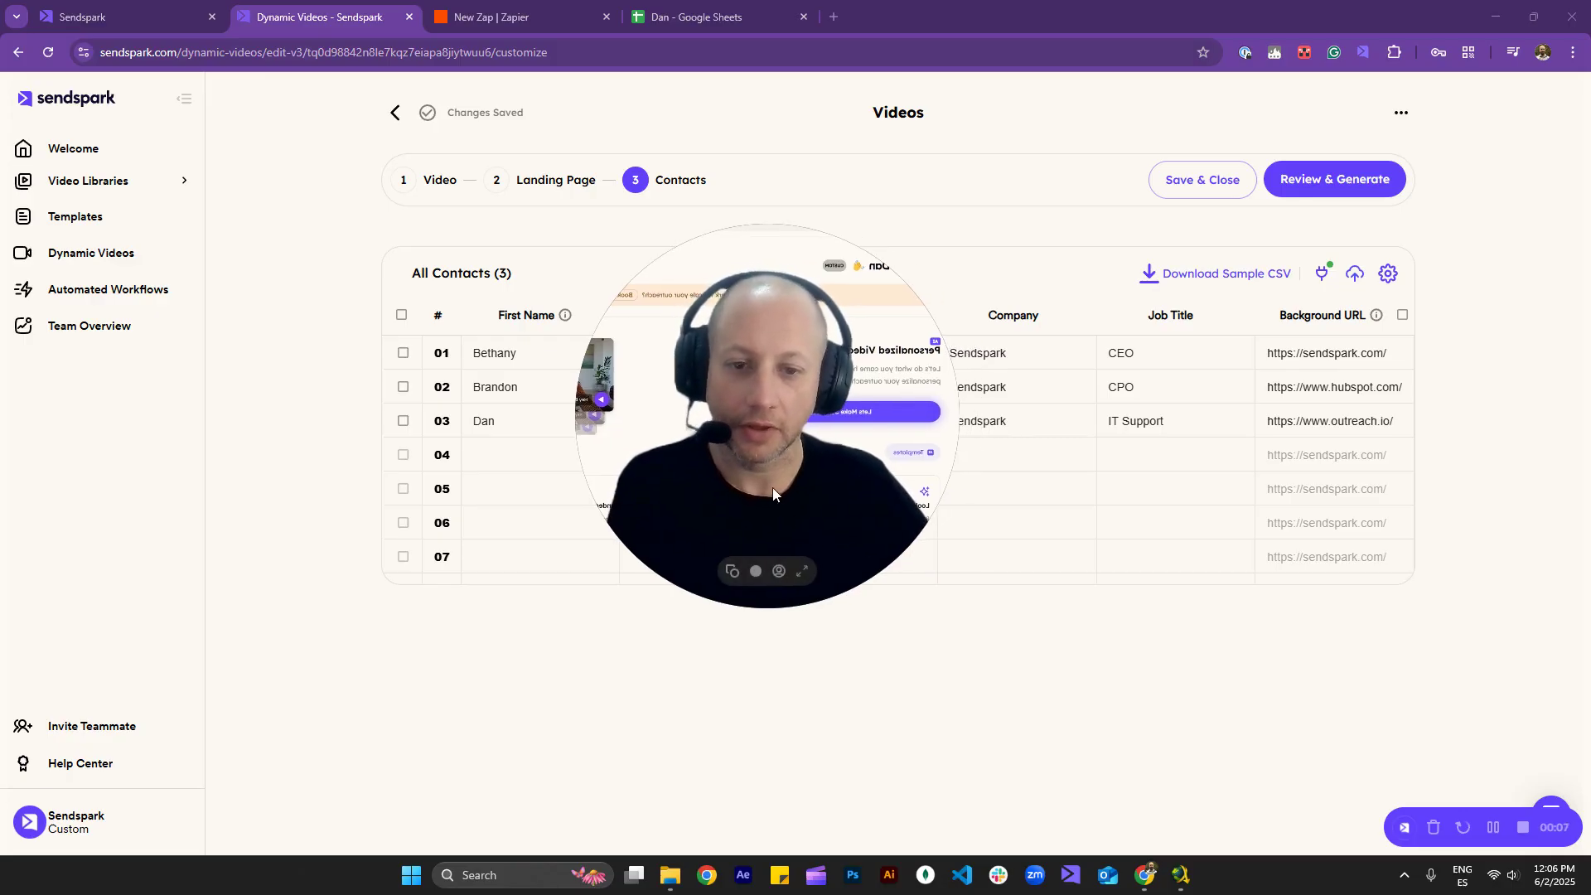
{"action": "left_click", "coordinate": [802, 571]}
{"action": "left_click_drag", "start_coordinate": [694, 528], "coordinate": [170, 516]}
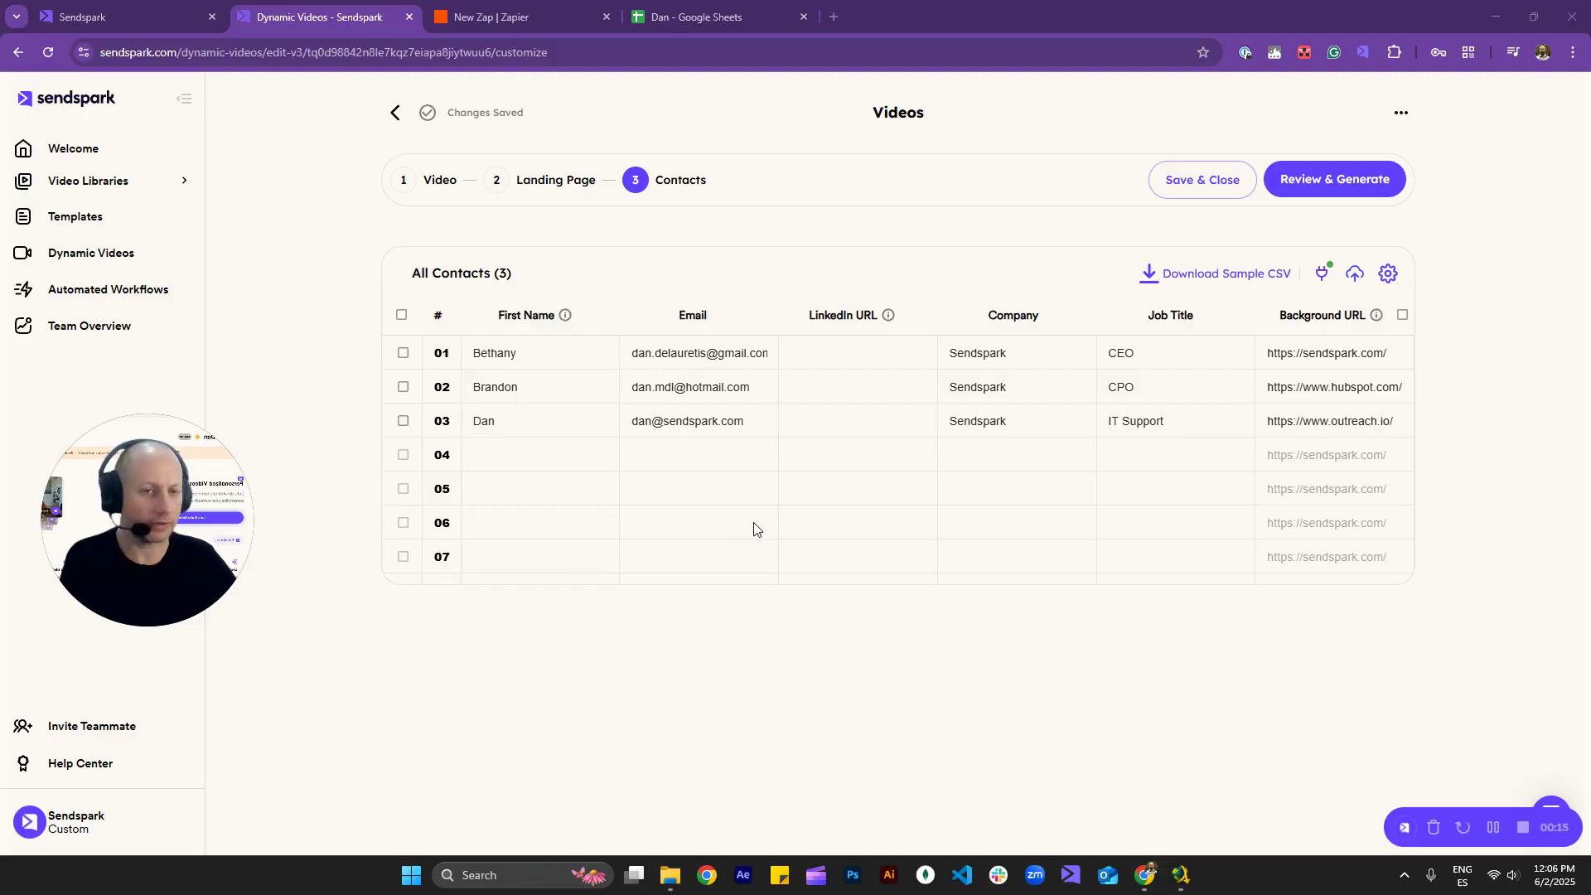
{"action": "left_click", "coordinate": [1181, 874]}
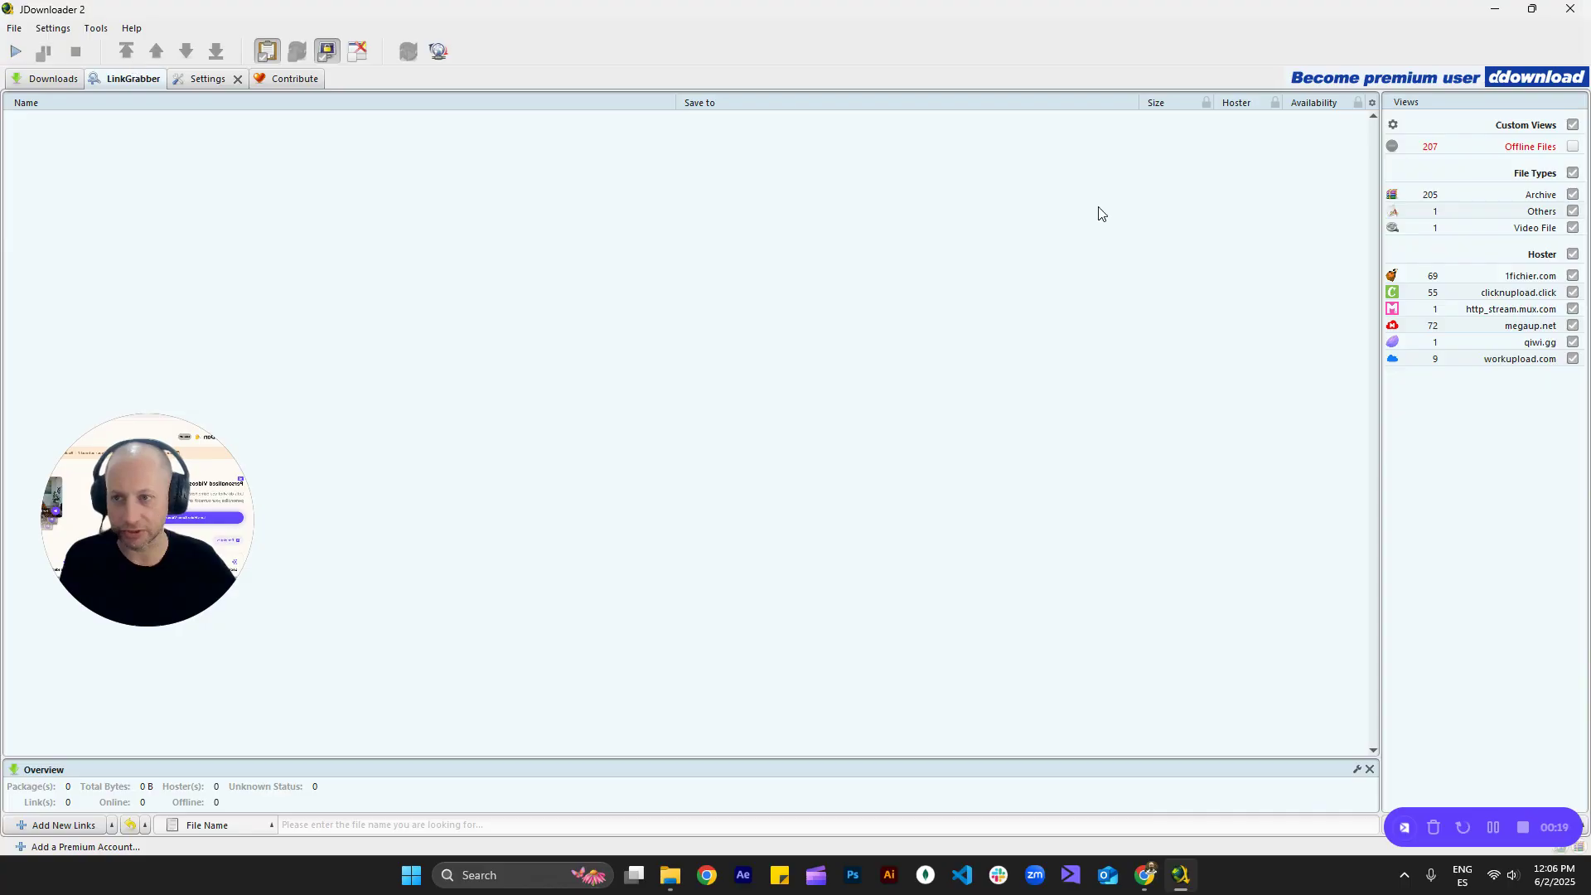
{"action": "left_click", "coordinate": [1496, 10]}
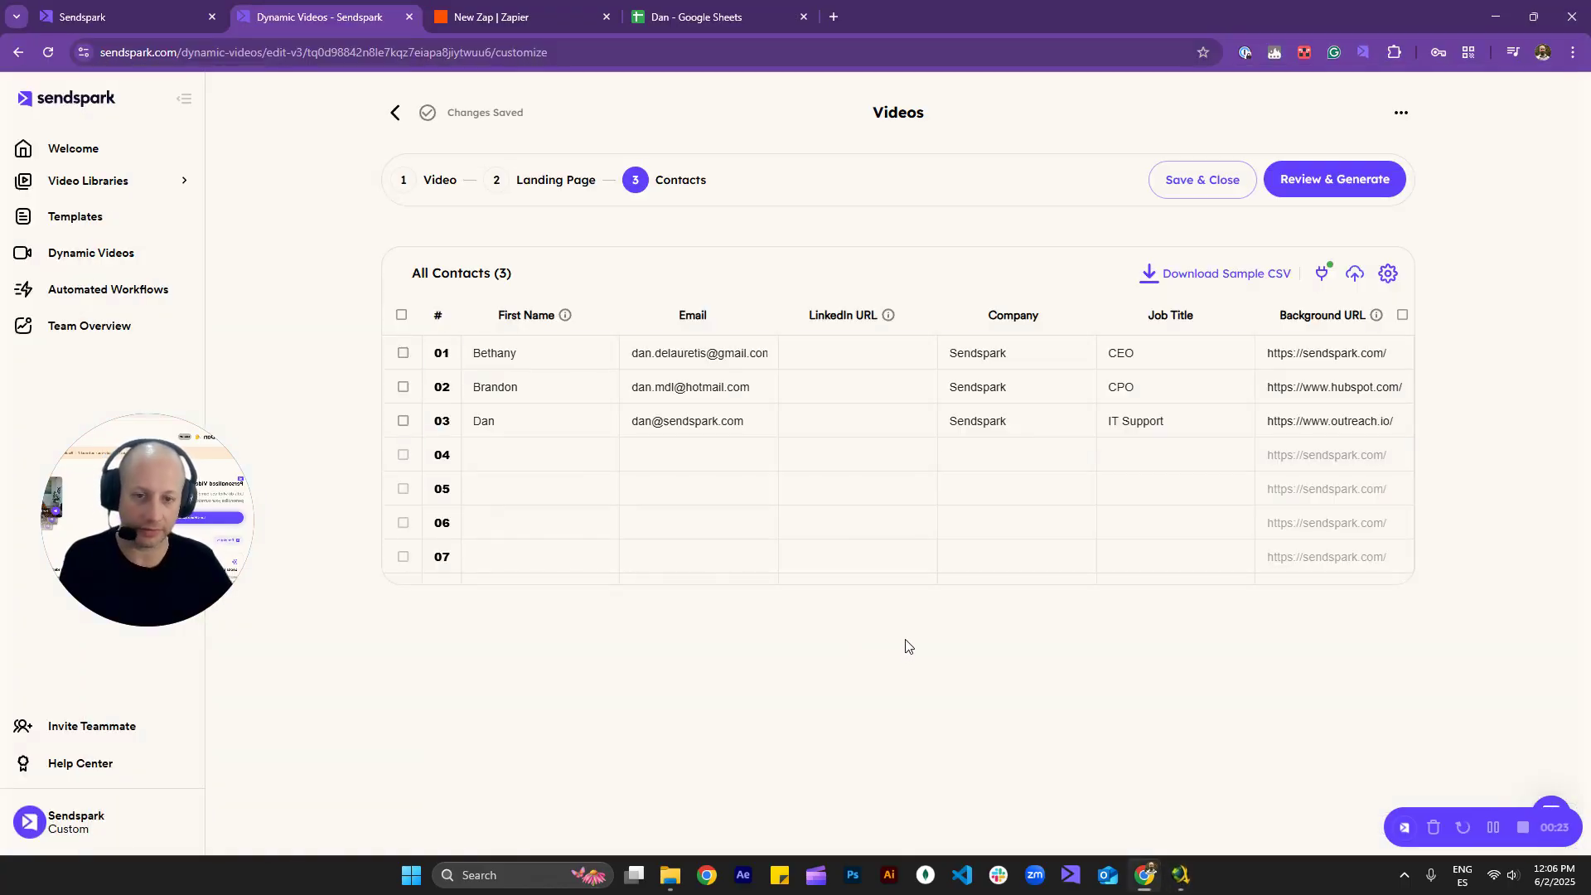
{"action": "left_click_drag", "start_coordinate": [162, 501], "coordinate": [148, 501]}
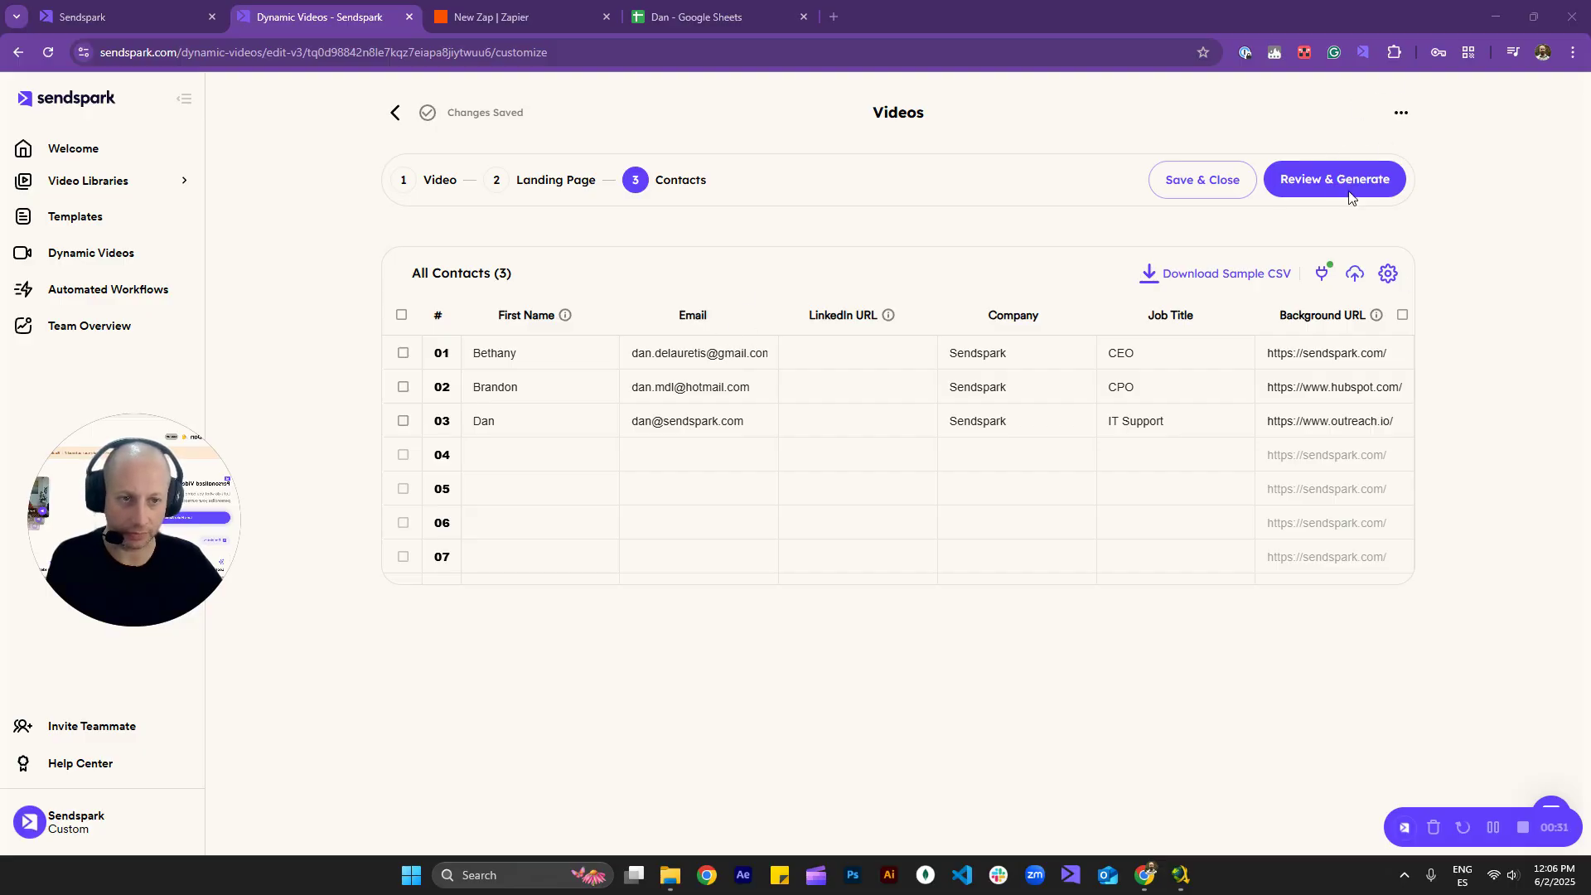
{"action": "left_click", "coordinate": [535, 18]}
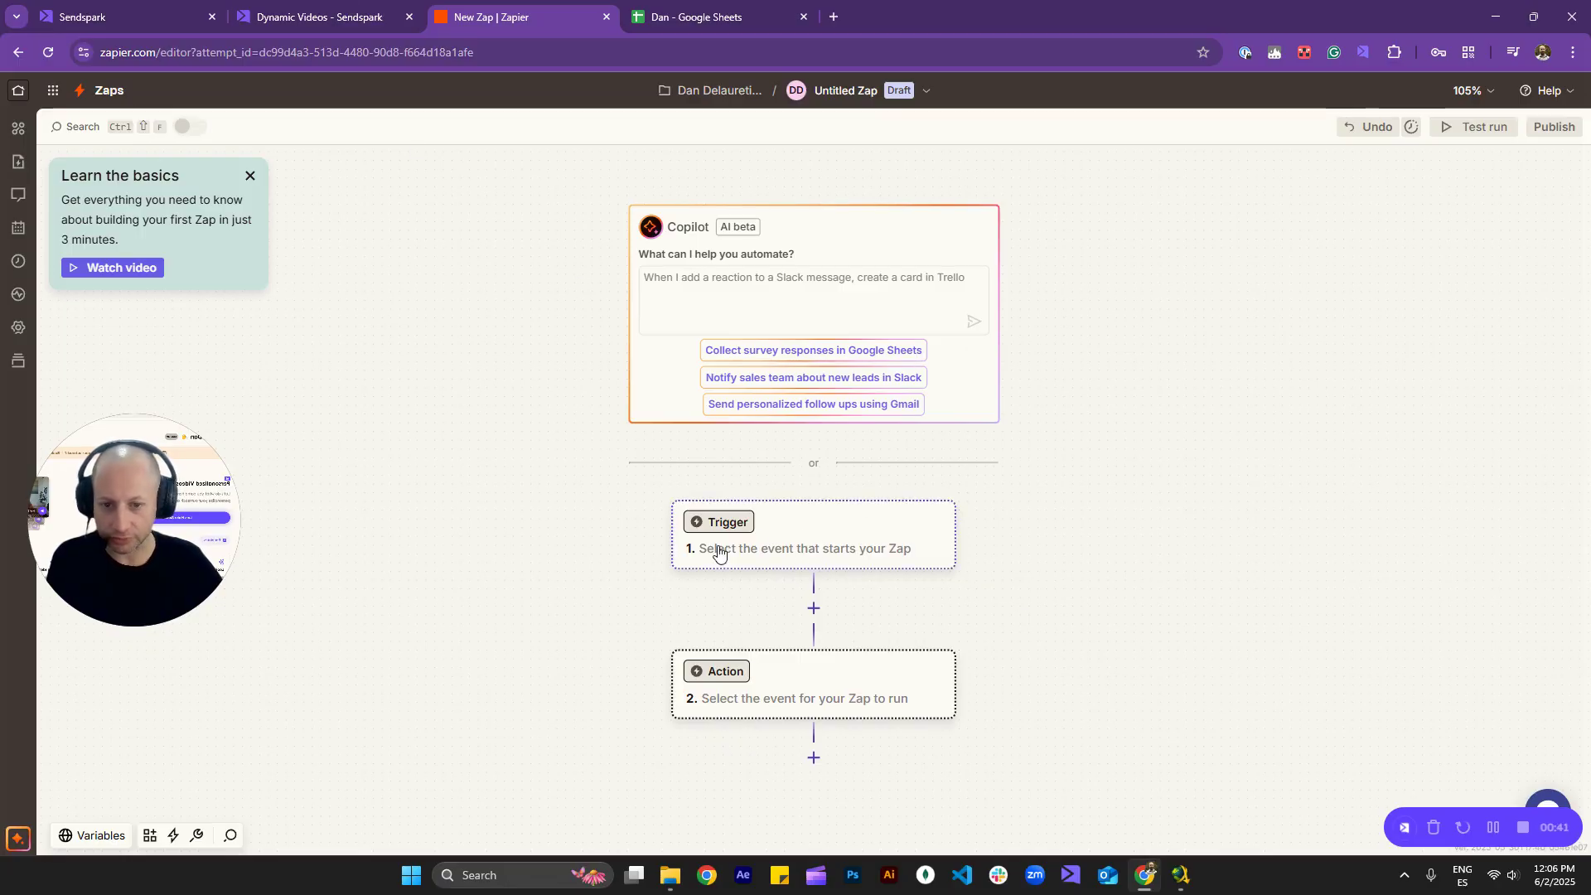
Set the Zap trigger to Webhooks by Zapier with the Catch Hook event
{"action": "left_click", "coordinate": [842, 541]}
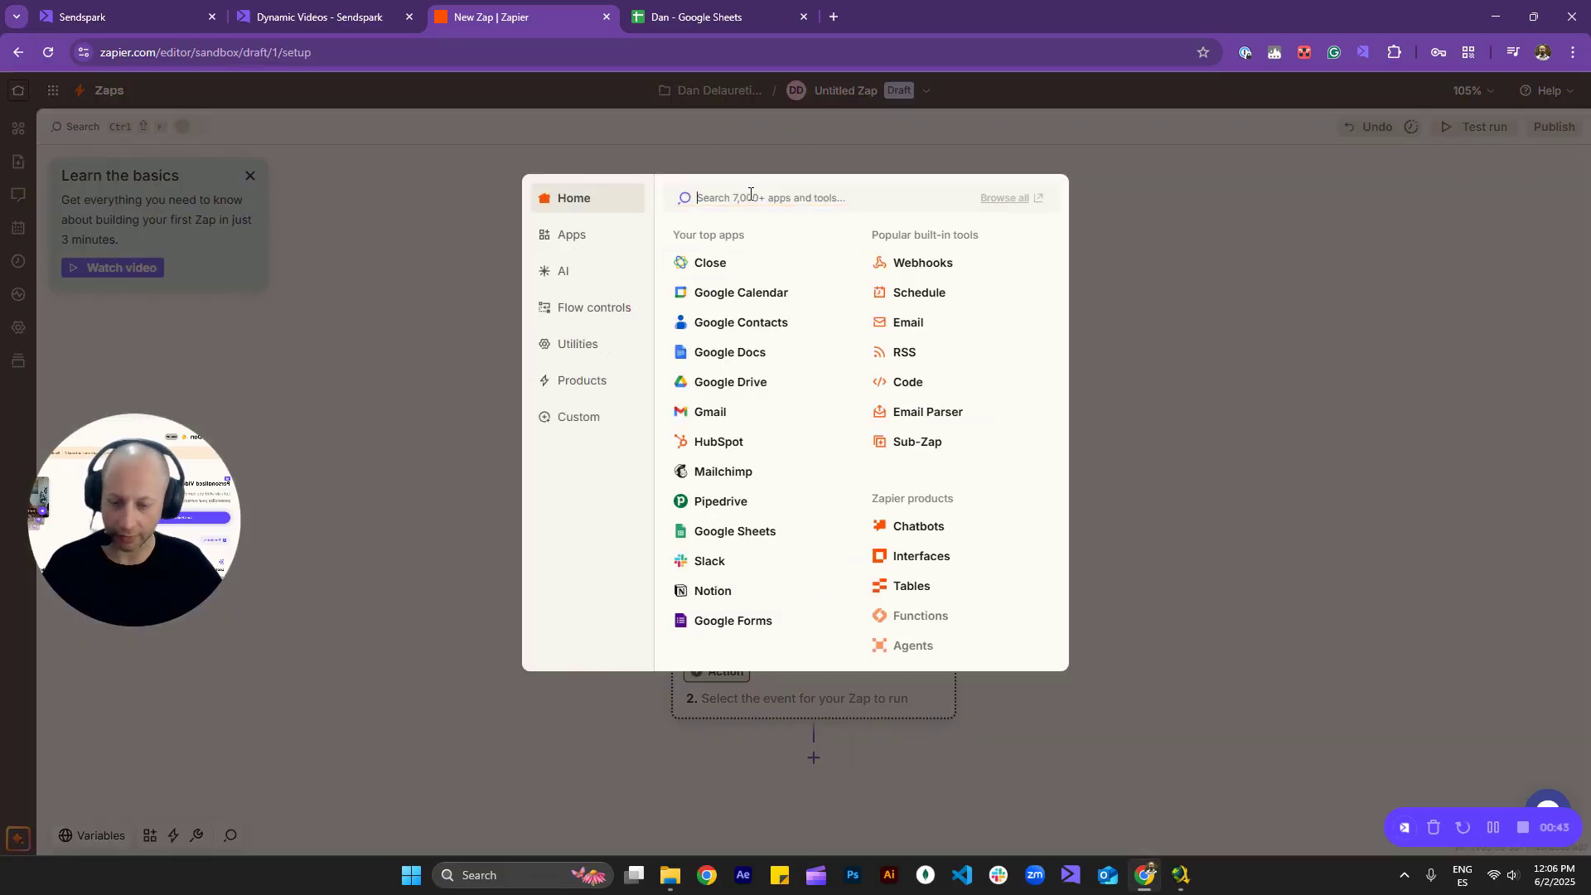
{"action": "type", "text": "web"}
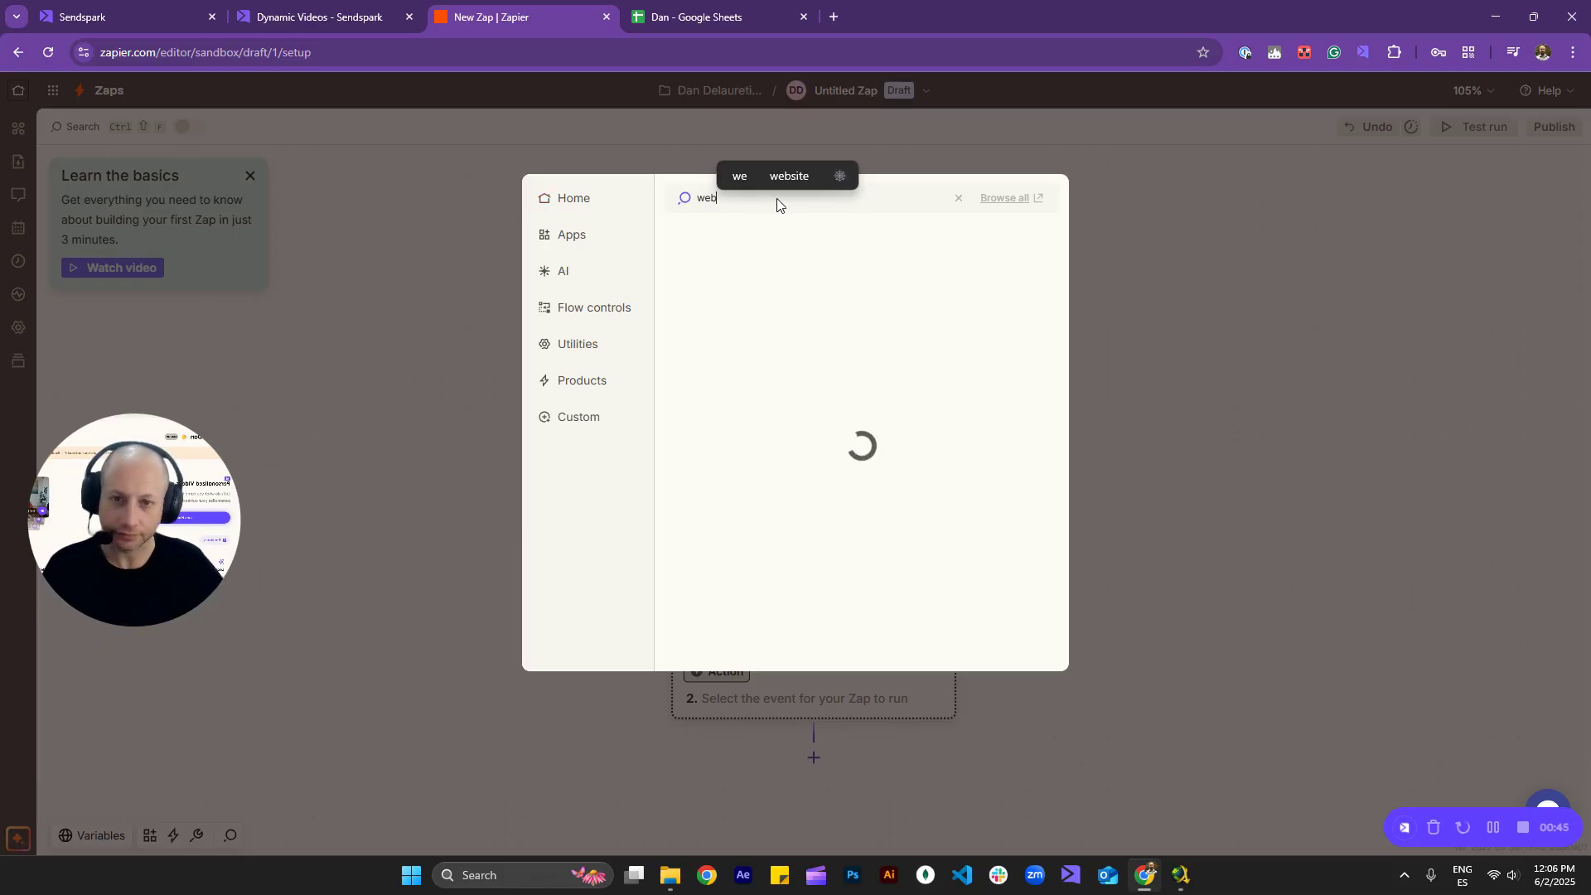
{"action": "left_click", "coordinate": [741, 238]}
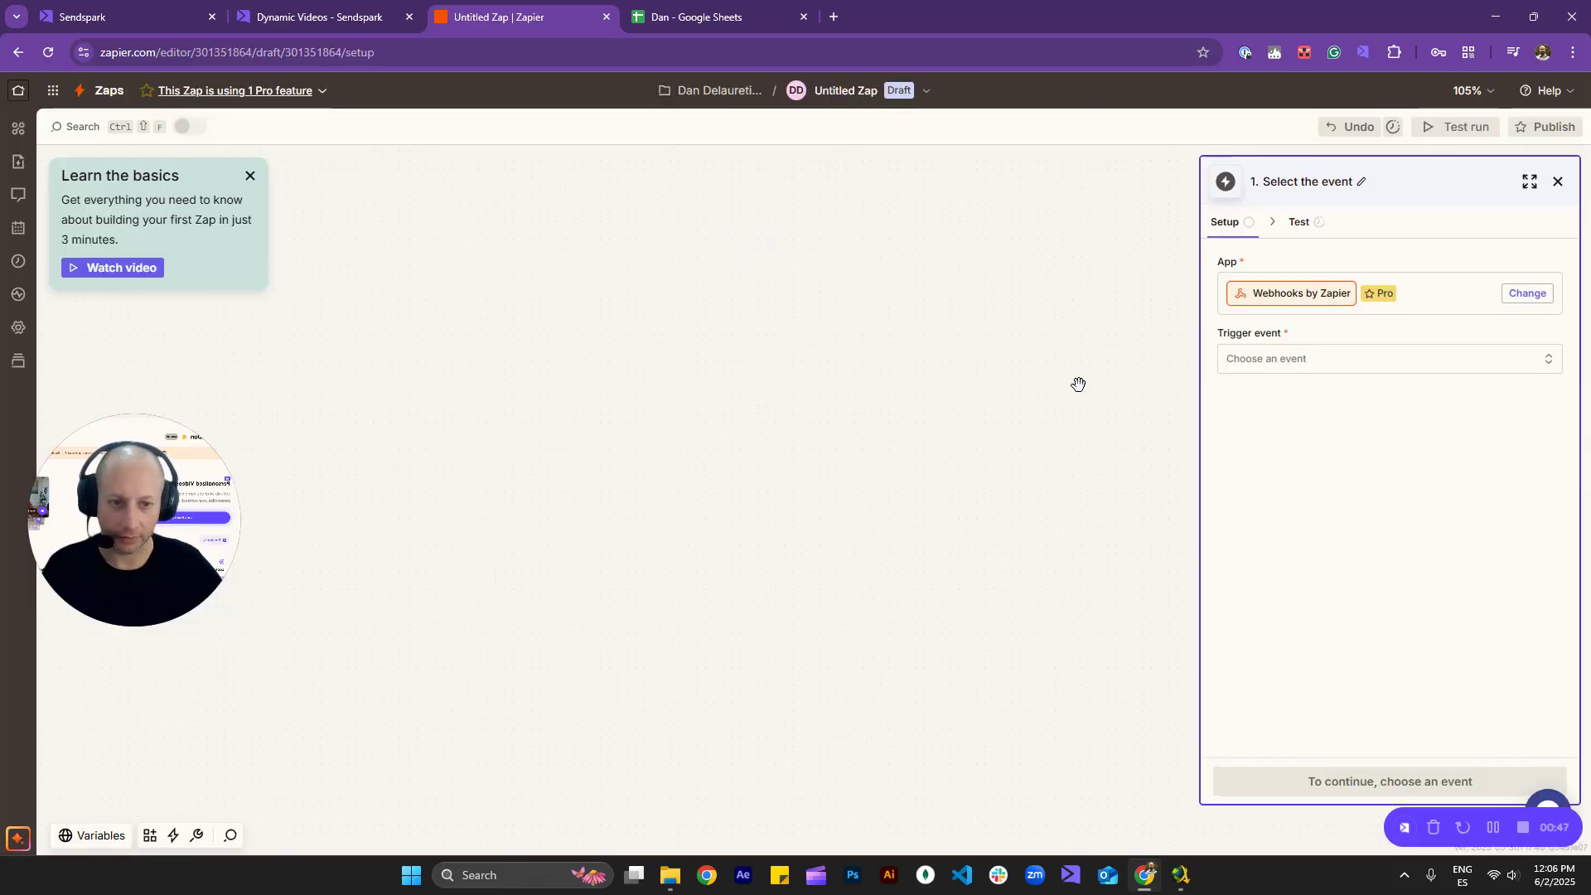
{"action": "left_click", "coordinate": [1313, 362]}
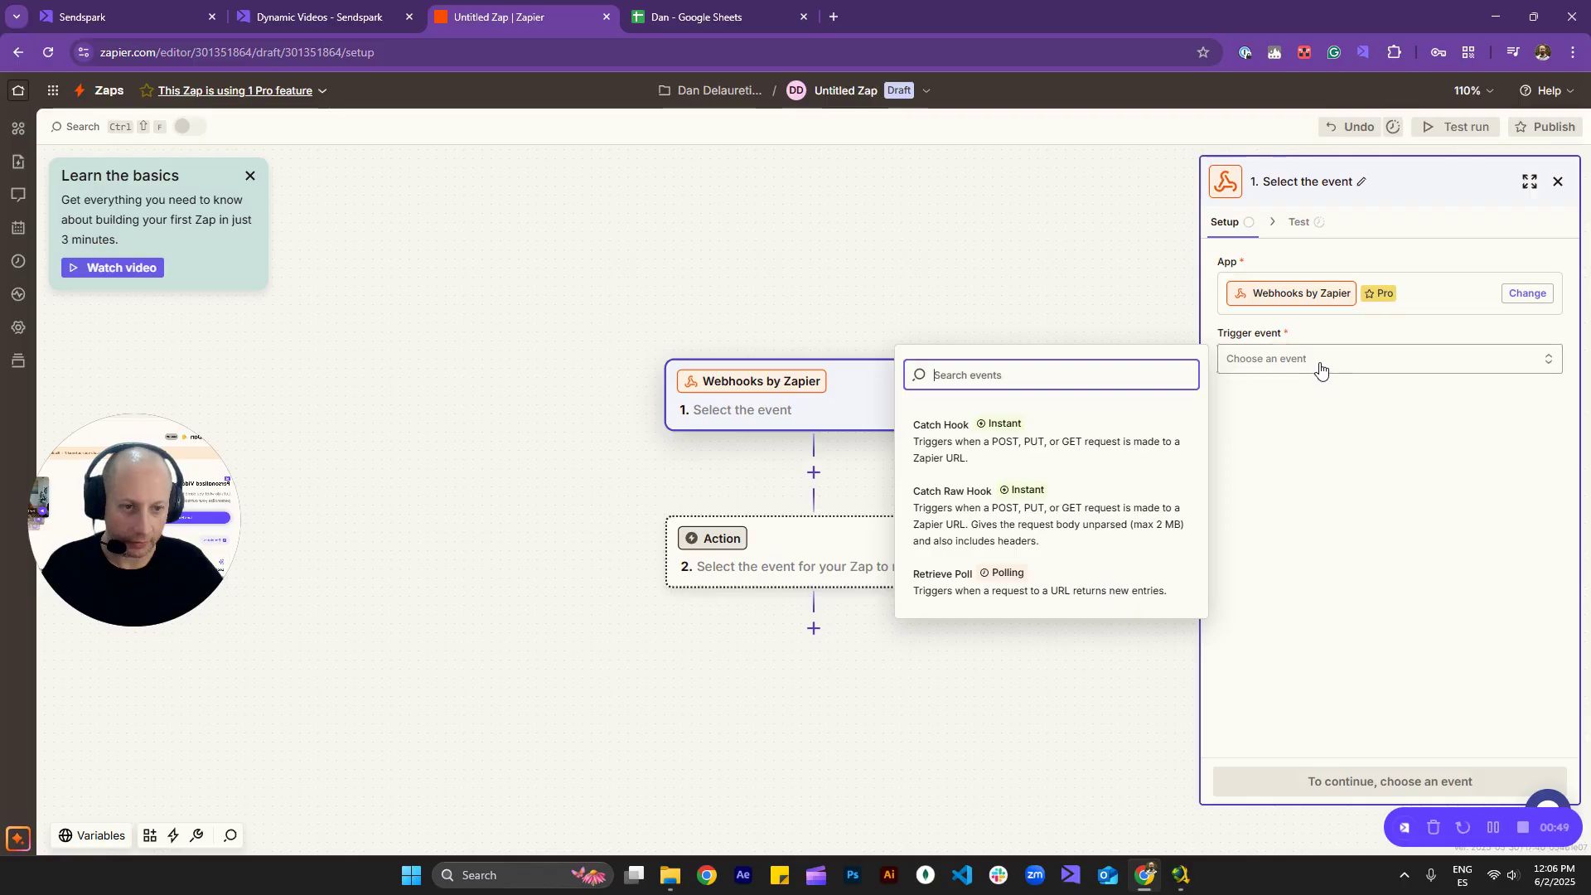
{"action": "left_click", "coordinate": [978, 448]}
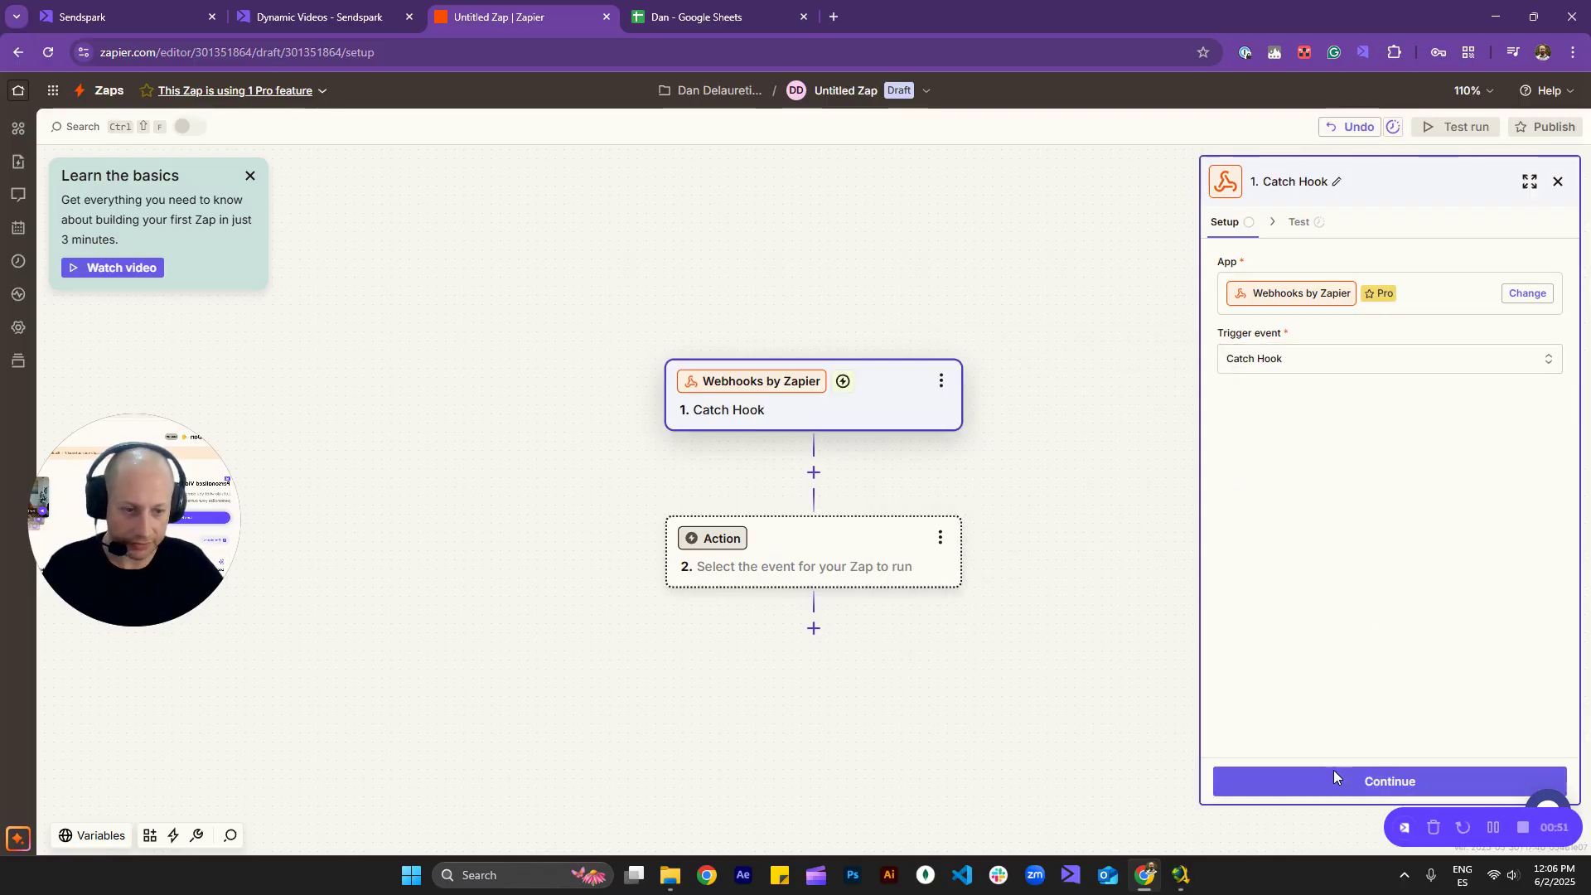
Continue through setup to the test step and copy the Catch Hook webhook URL
{"action": "left_click", "coordinate": [1398, 794]}
{"action": "left_click", "coordinate": [1397, 783]}
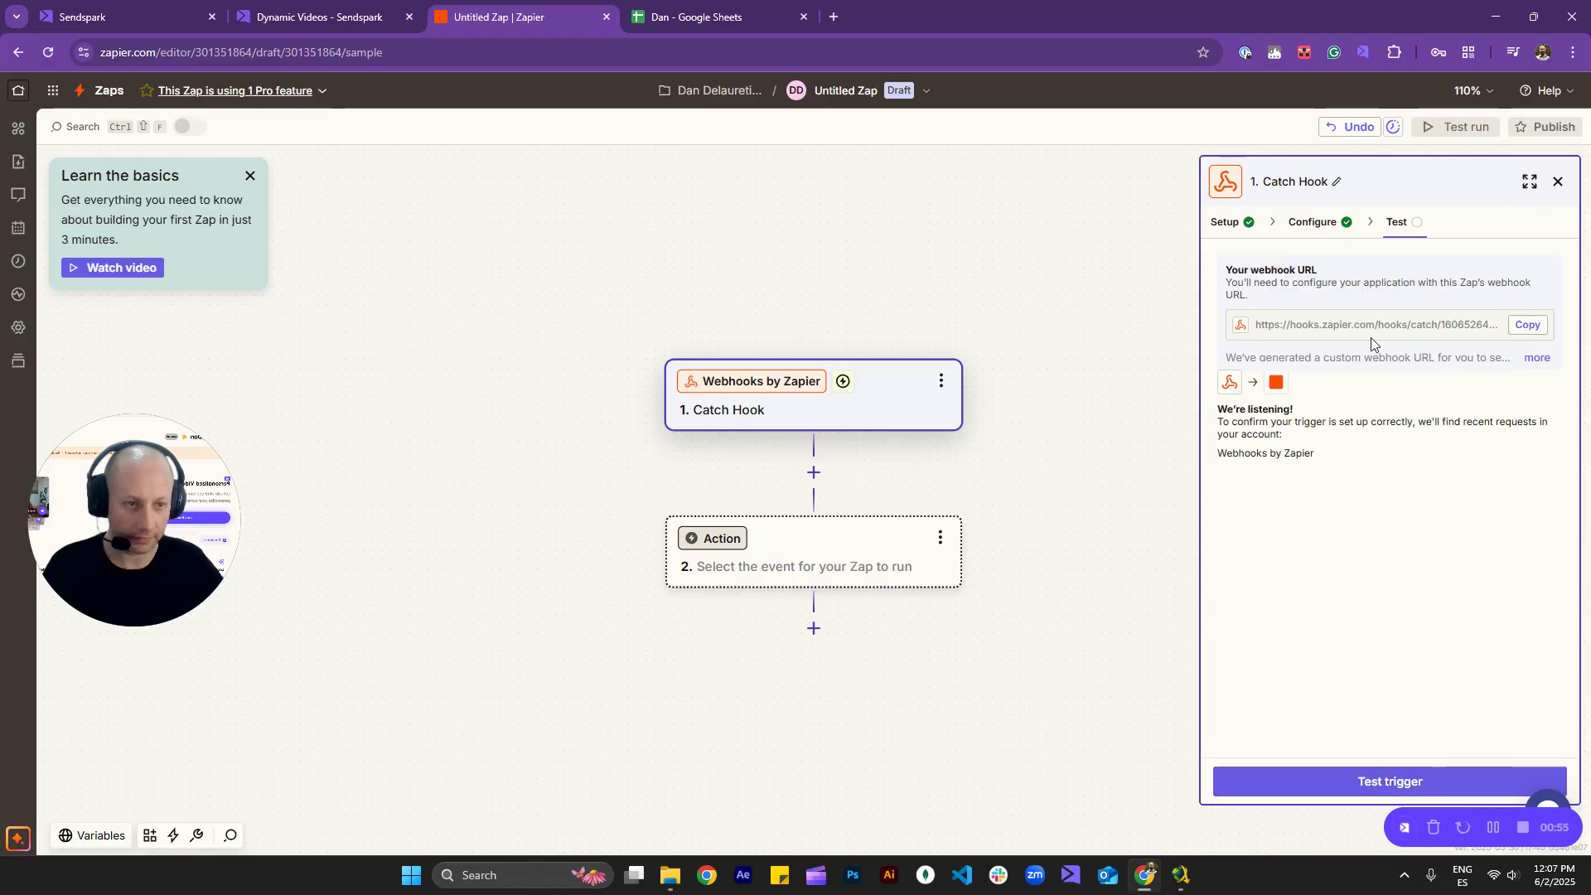
{"action": "left_click", "coordinate": [1524, 331]}
Start a new webhook in Sendspark's Webhooks settings and paste the Zapier hook URL
{"action": "left_click", "coordinate": [159, 10]}
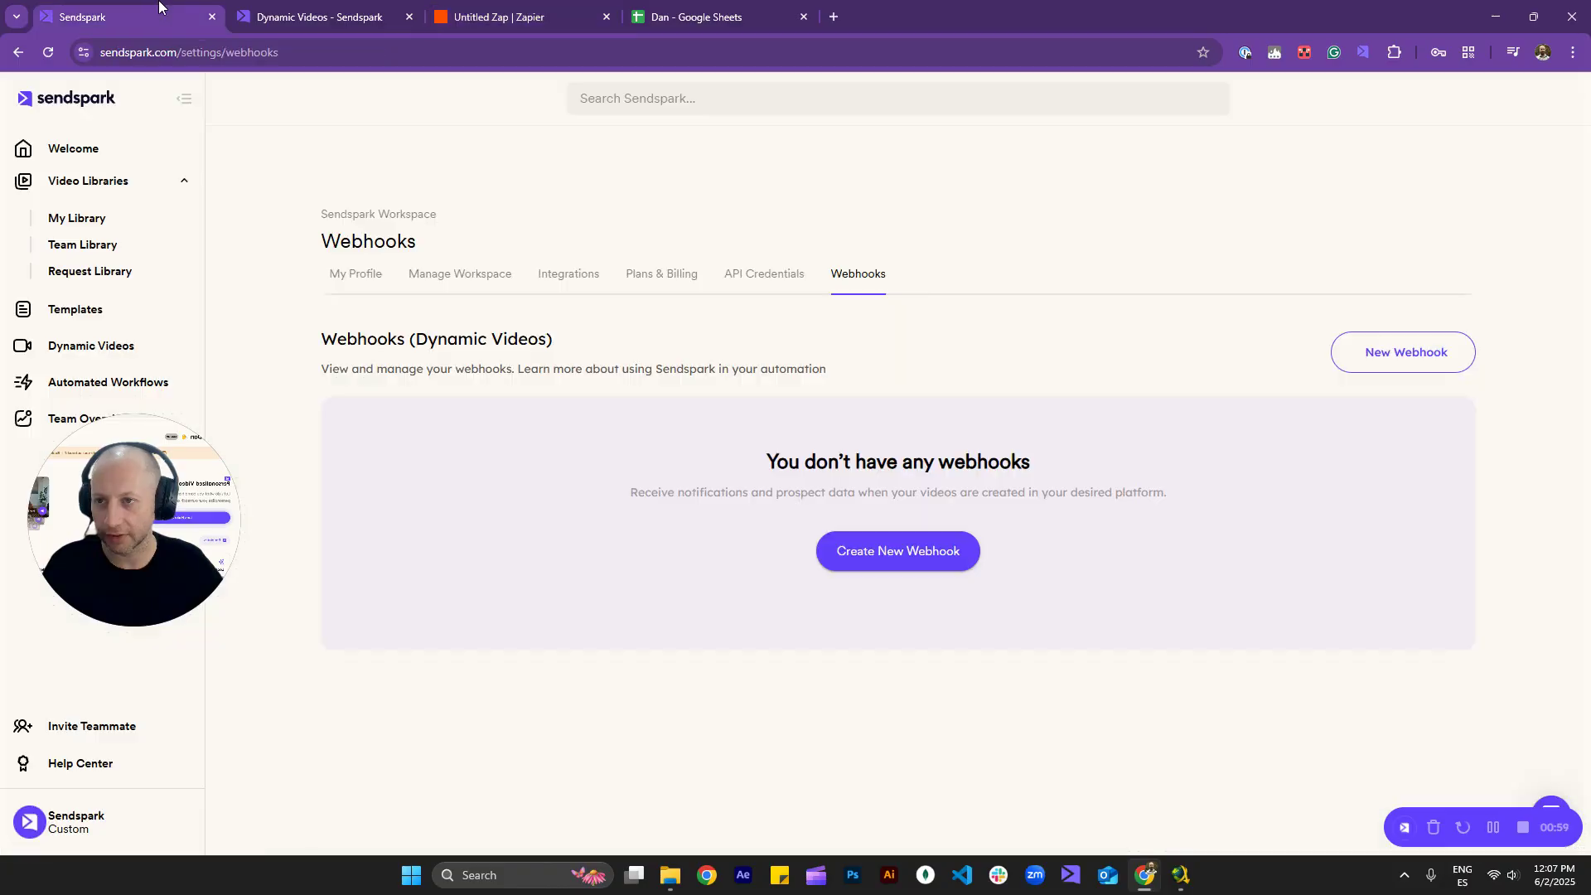
{"action": "left_click", "coordinate": [82, 824]}
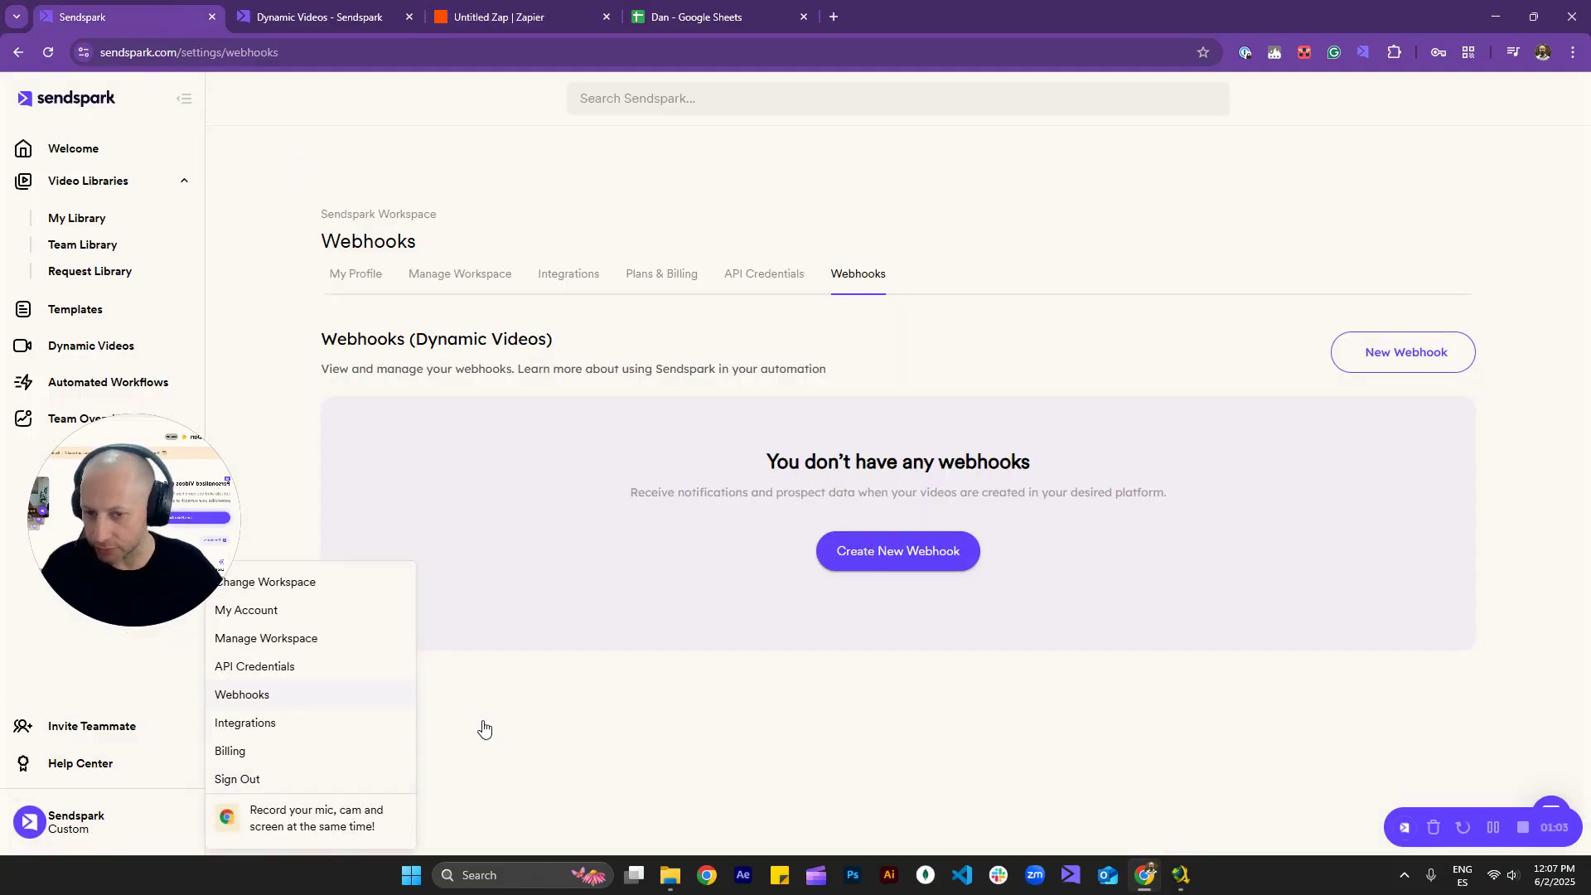
{"action": "left_click", "coordinate": [907, 687]}
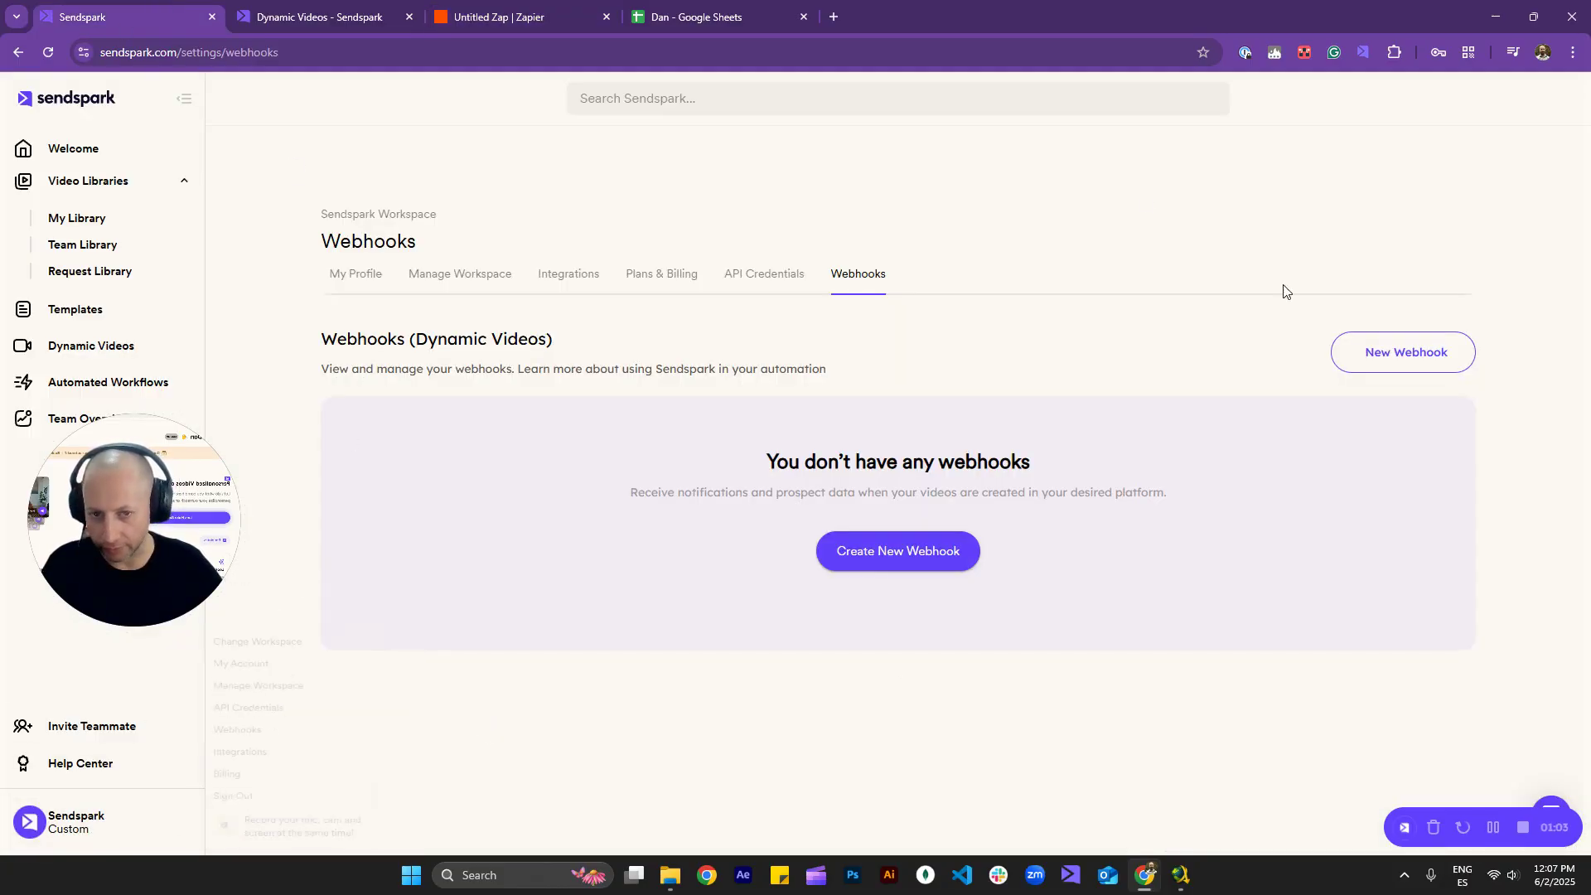
{"action": "left_click", "coordinate": [929, 559]}
{"action": "left_click", "coordinate": [632, 527]}
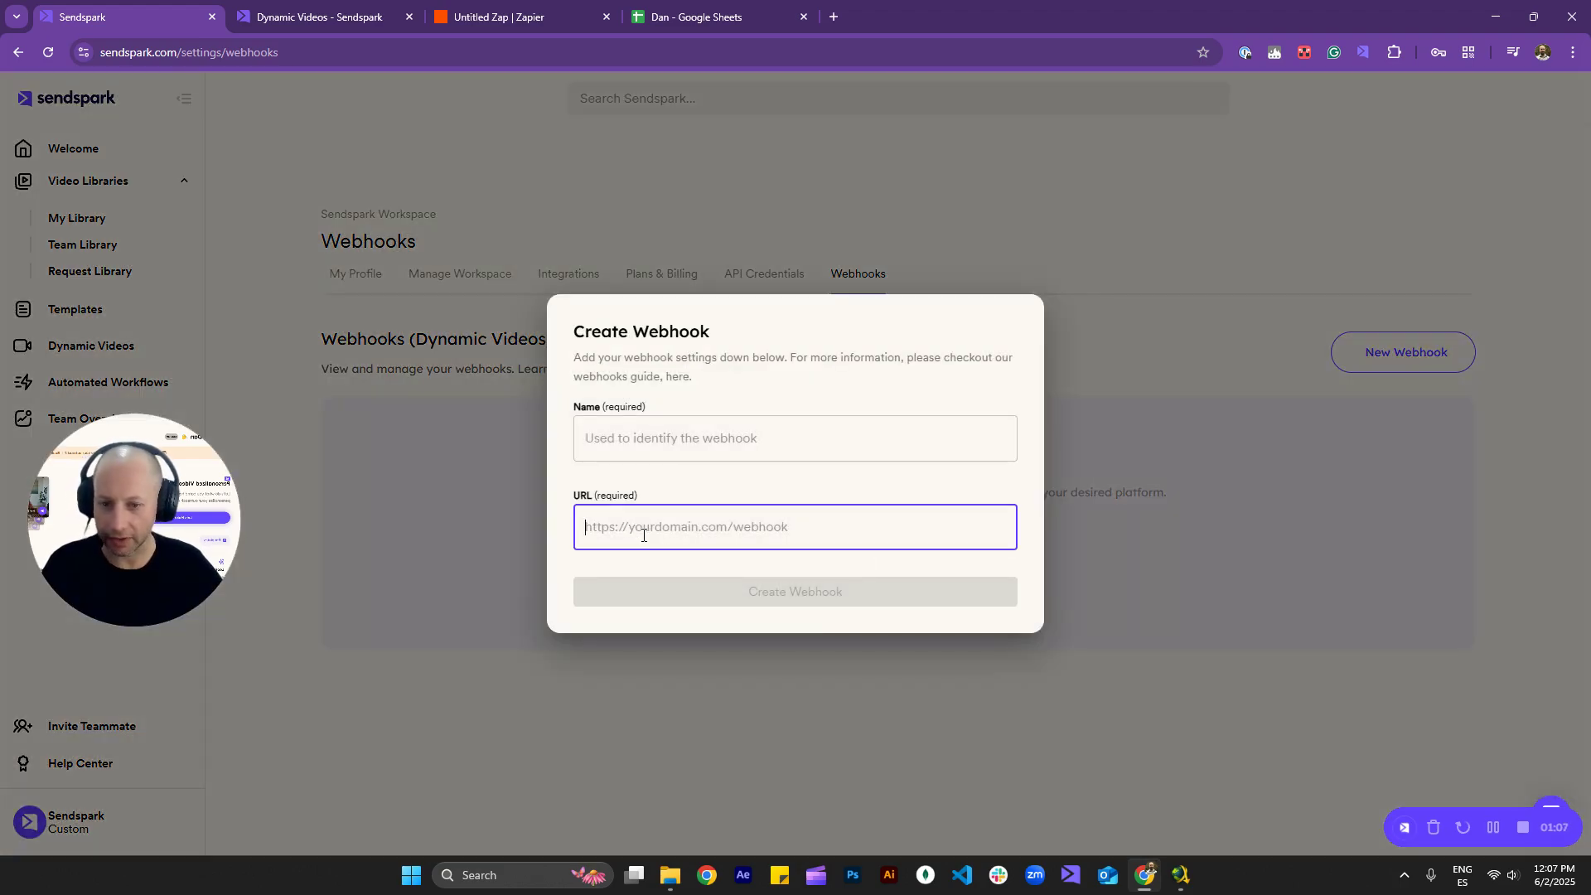
{"action": "key", "text": "ctrl+v"}
Name the webhook 'Zapier Test', create it, and expand its events list
{"action": "left_click", "coordinate": [692, 426]}
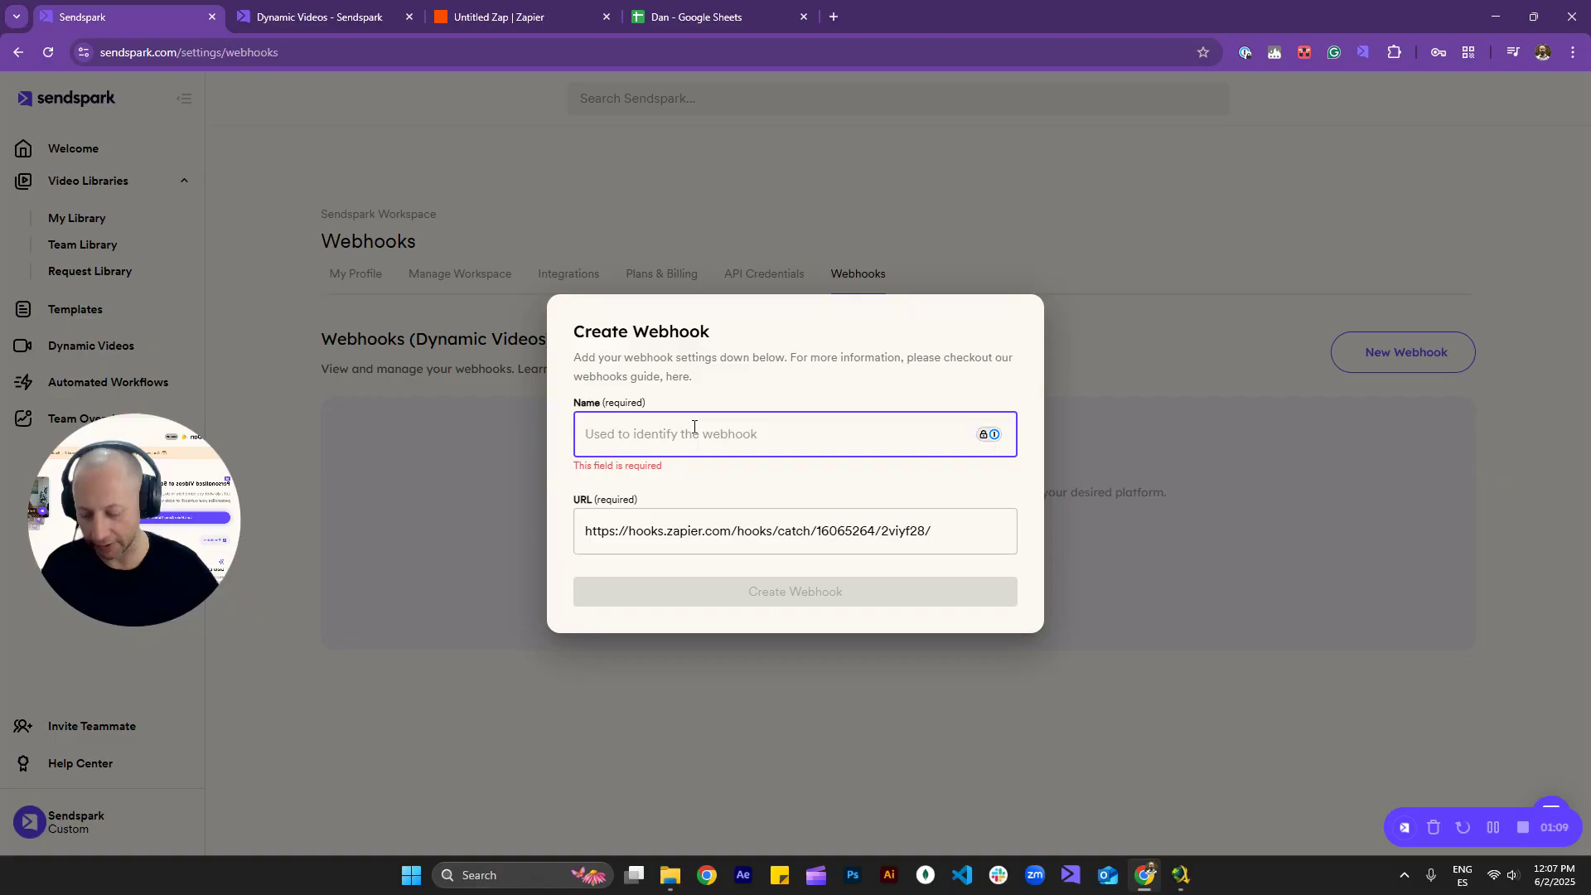
{"action": "type", "text": "Zapier Test"}
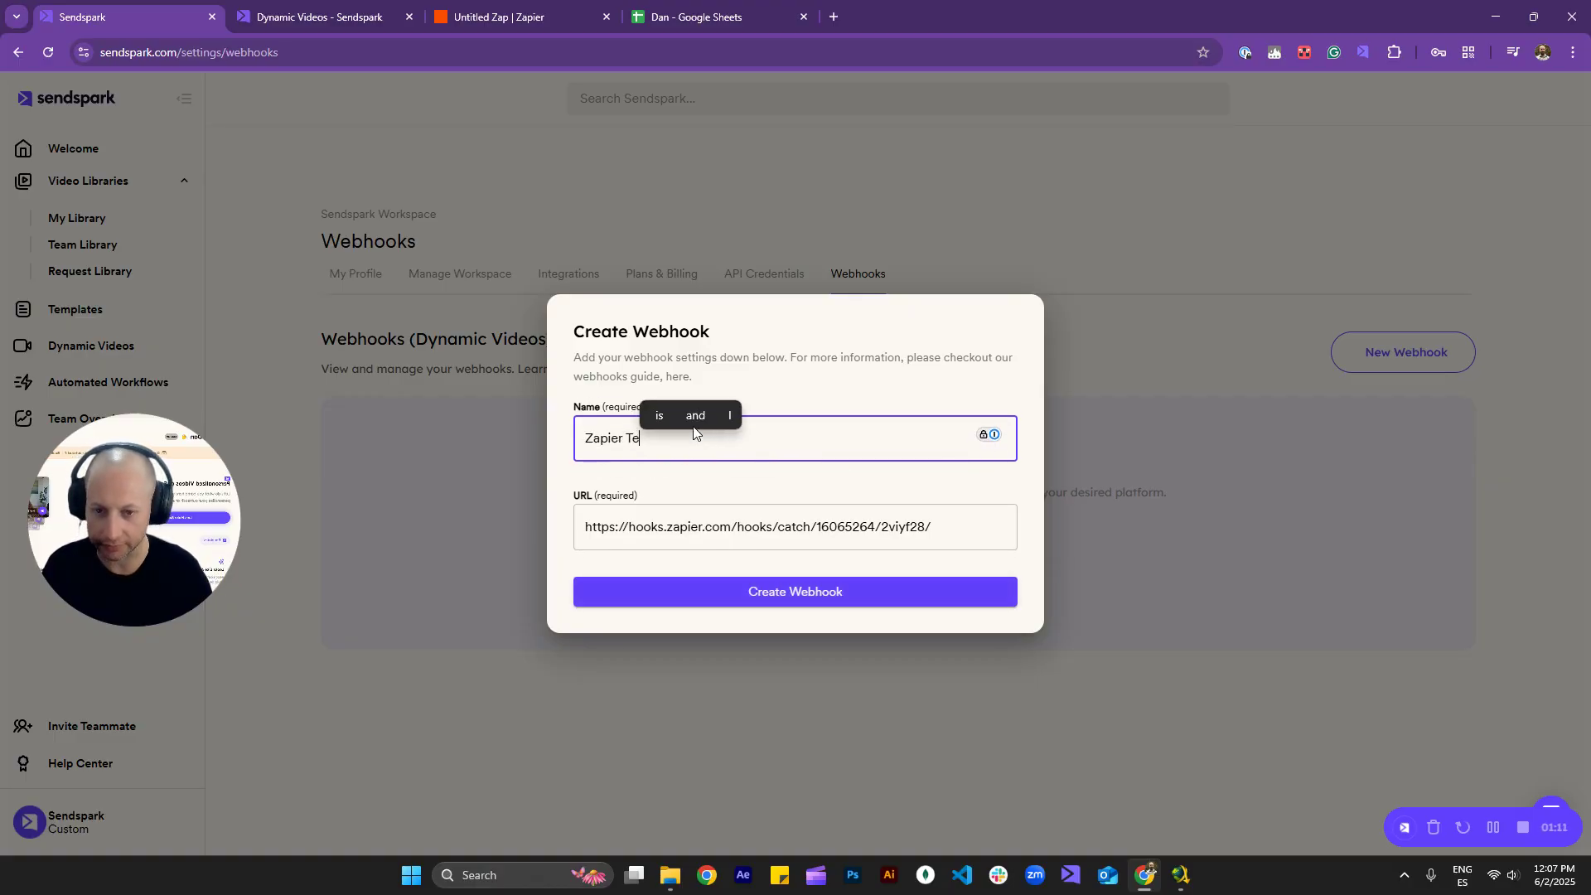
{"action": "left_click", "coordinate": [803, 600]}
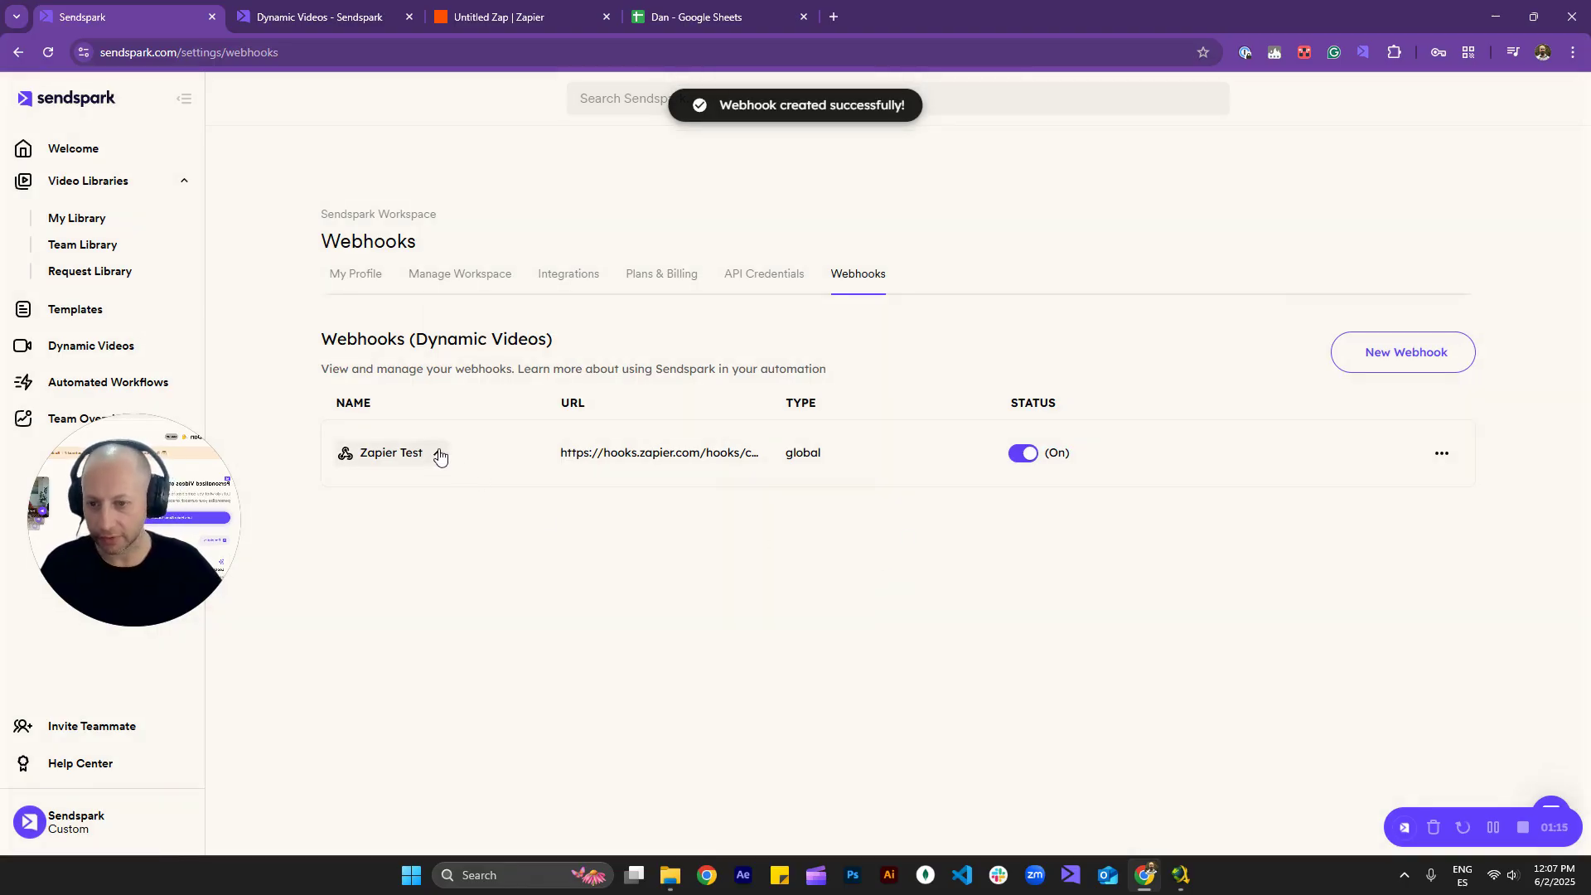
{"action": "left_click", "coordinate": [438, 460]}
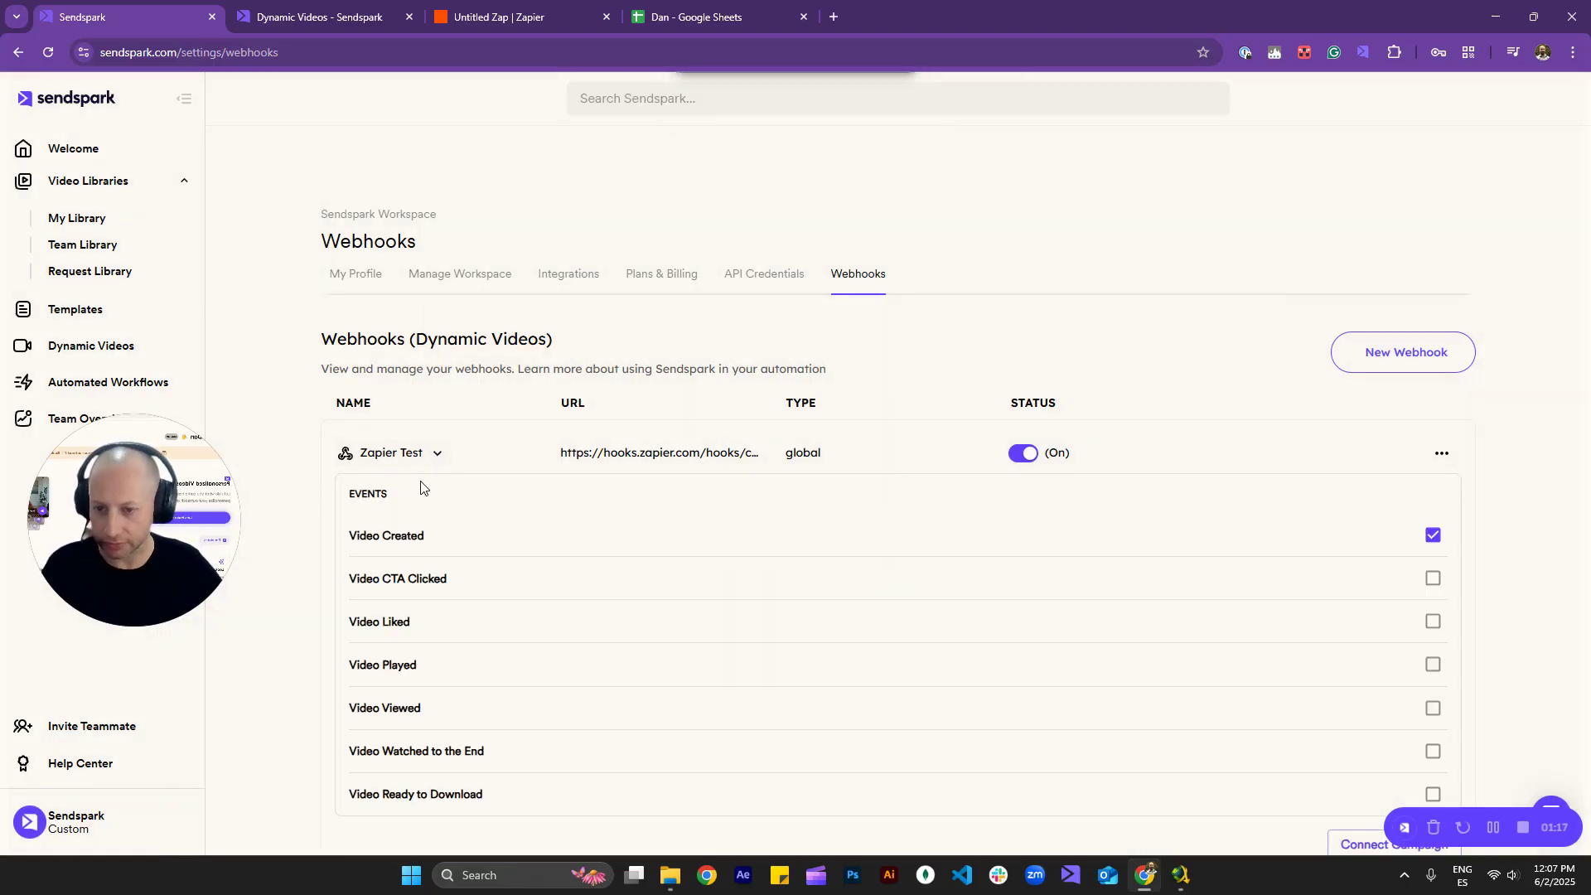
{"action": "scroll", "coordinate": [871, 501], "scroll_direction": "down", "scroll_amount": 1}
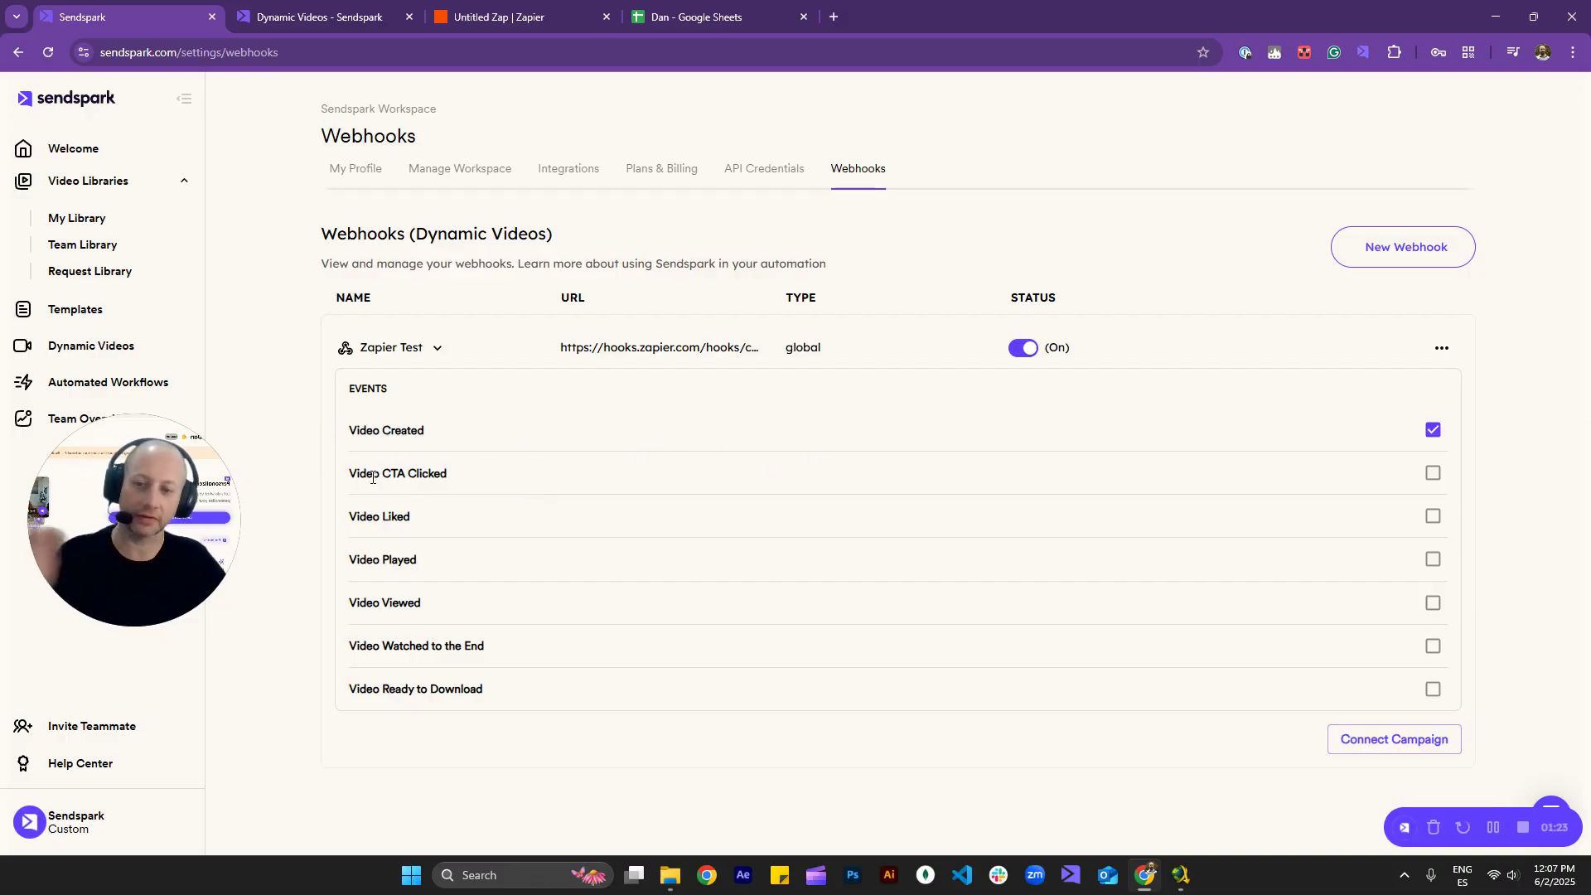
Link the Videos campaign to the Zapier Test webhook
{"action": "left_click", "coordinate": [1379, 746]}
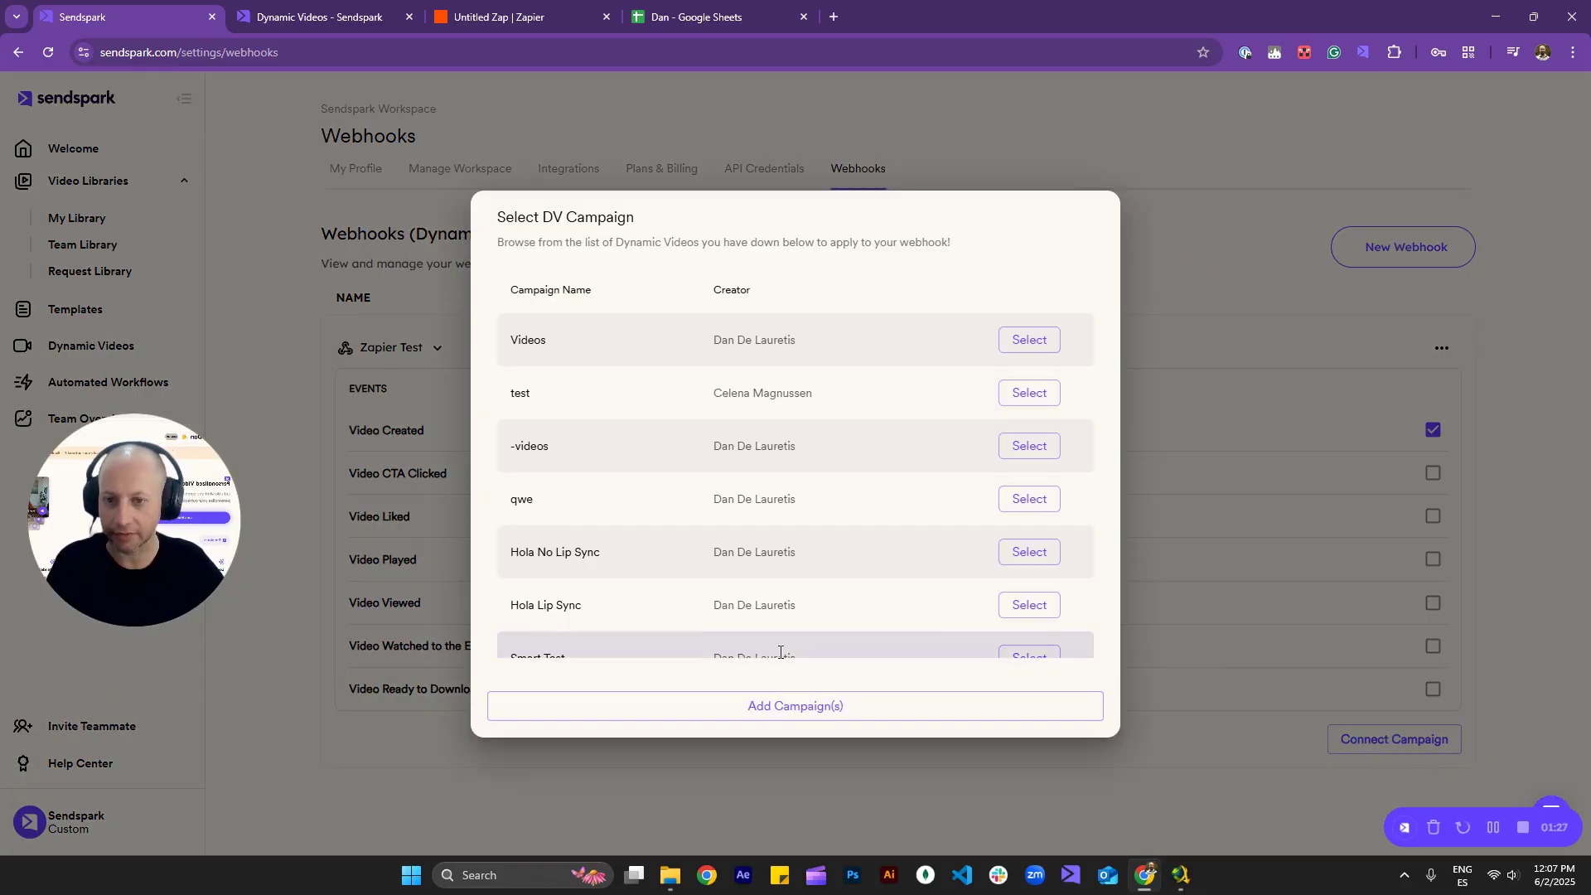
{"action": "left_click", "coordinate": [350, 23]}
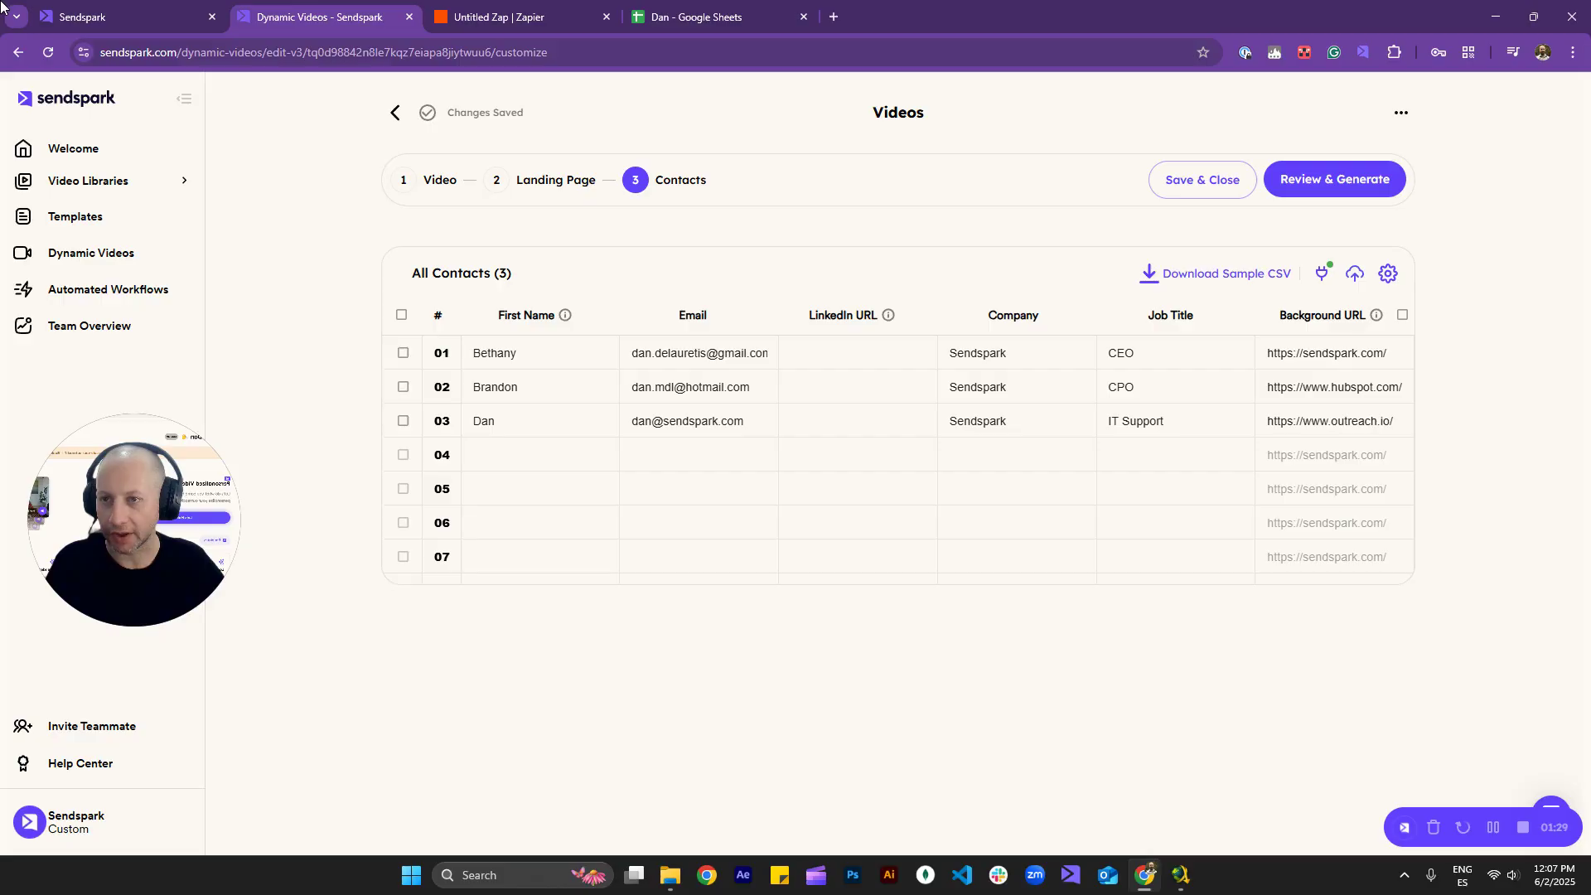
{"action": "left_click", "coordinate": [154, 16]}
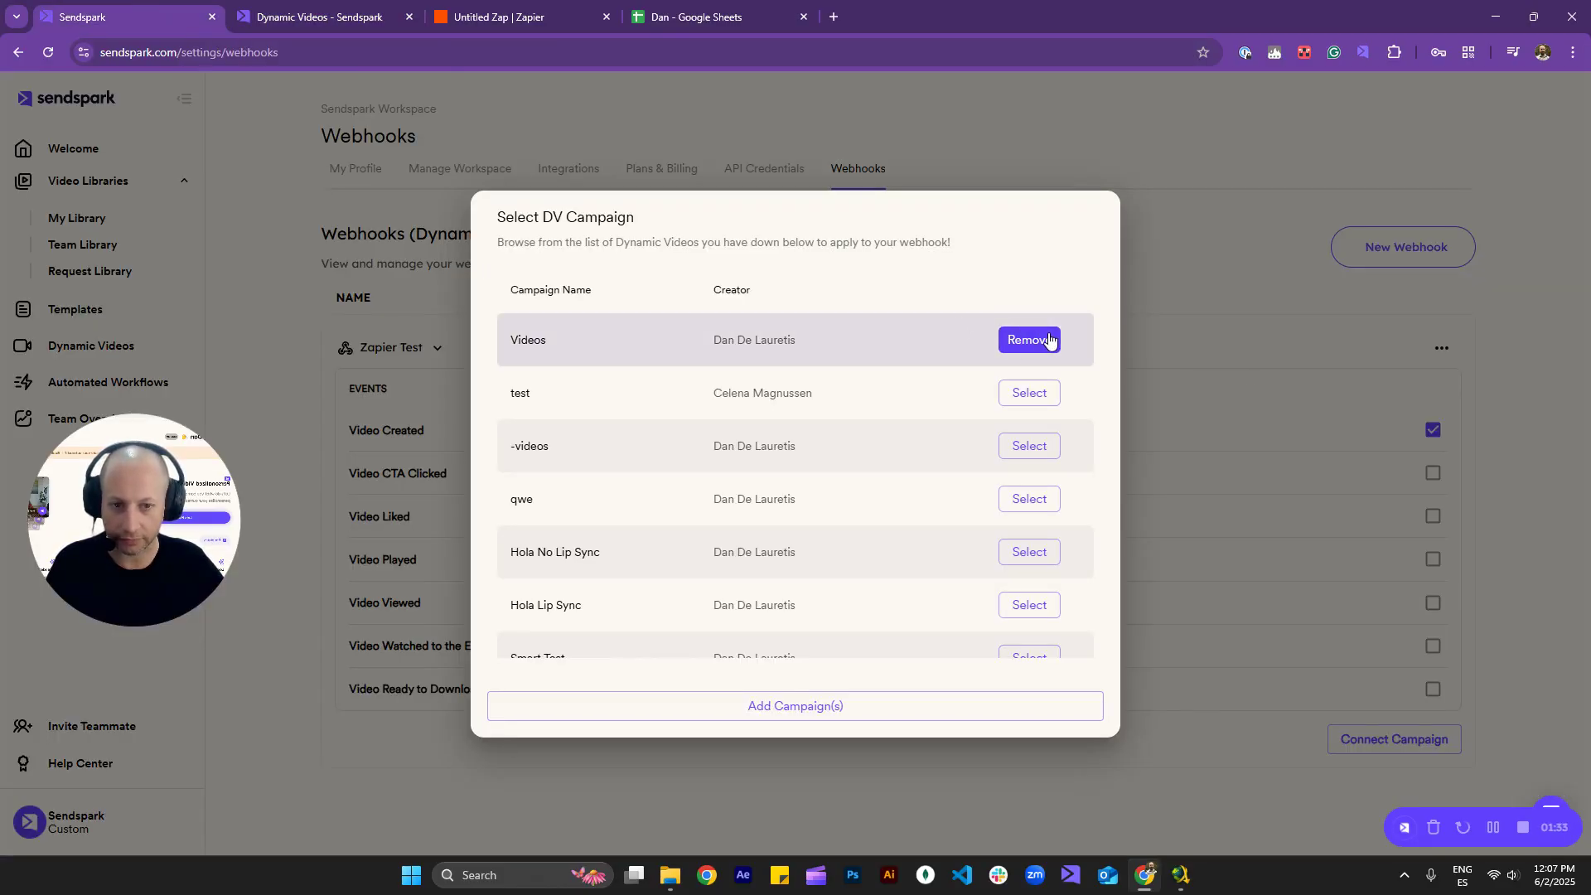
{"action": "left_click", "coordinate": [808, 717]}
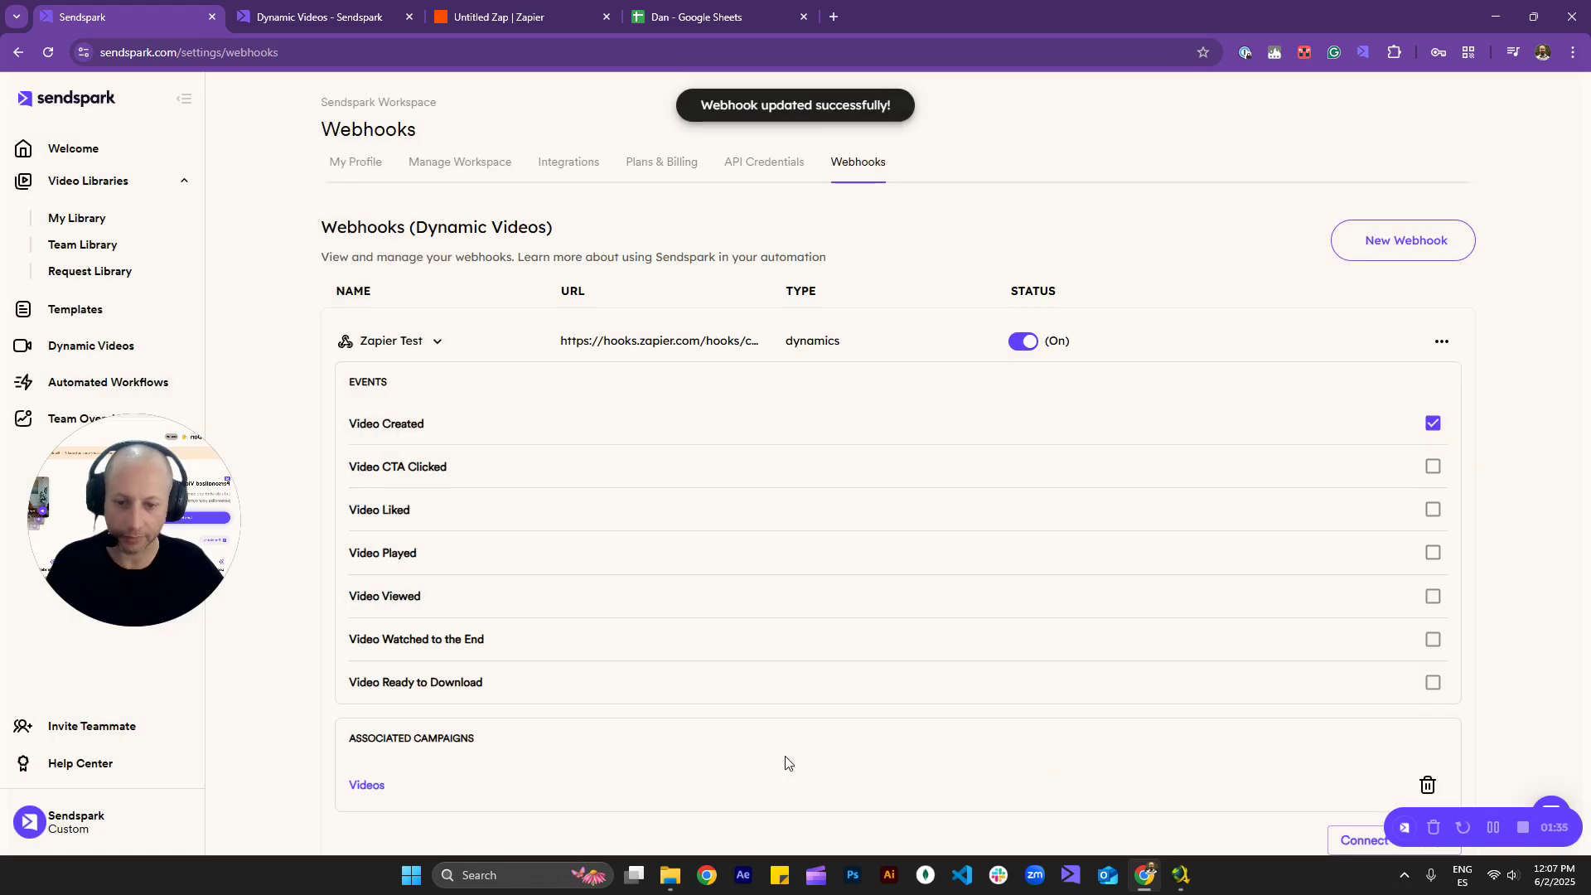
{"action": "scroll", "coordinate": [786, 763], "scroll_direction": "down", "scroll_amount": 2}
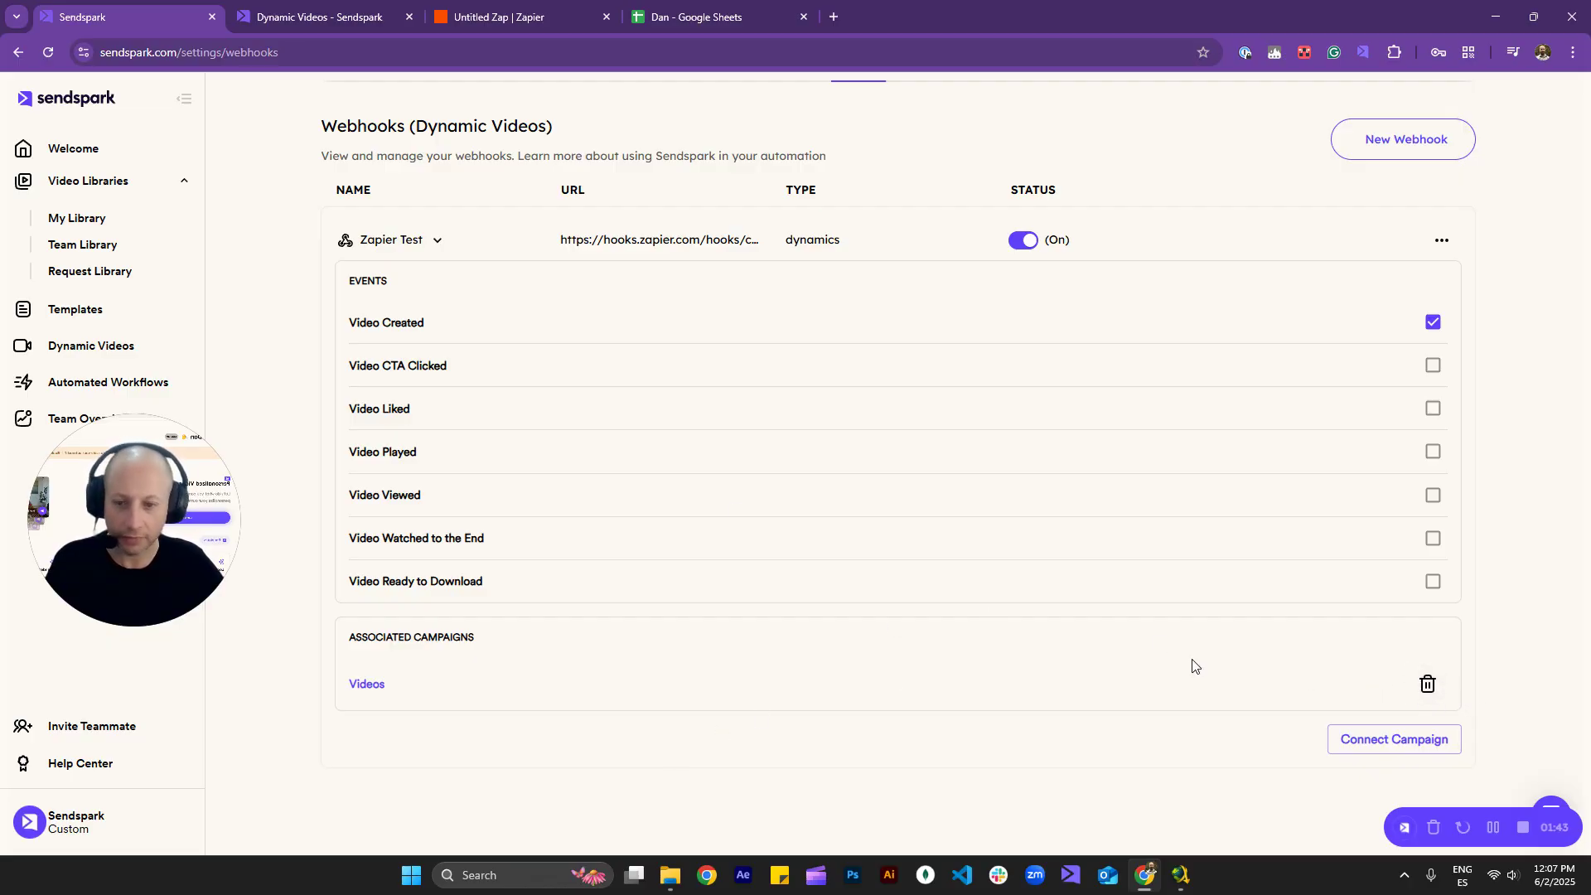
{"action": "scroll", "coordinate": [580, 414], "scroll_direction": "up", "scroll_amount": 3}
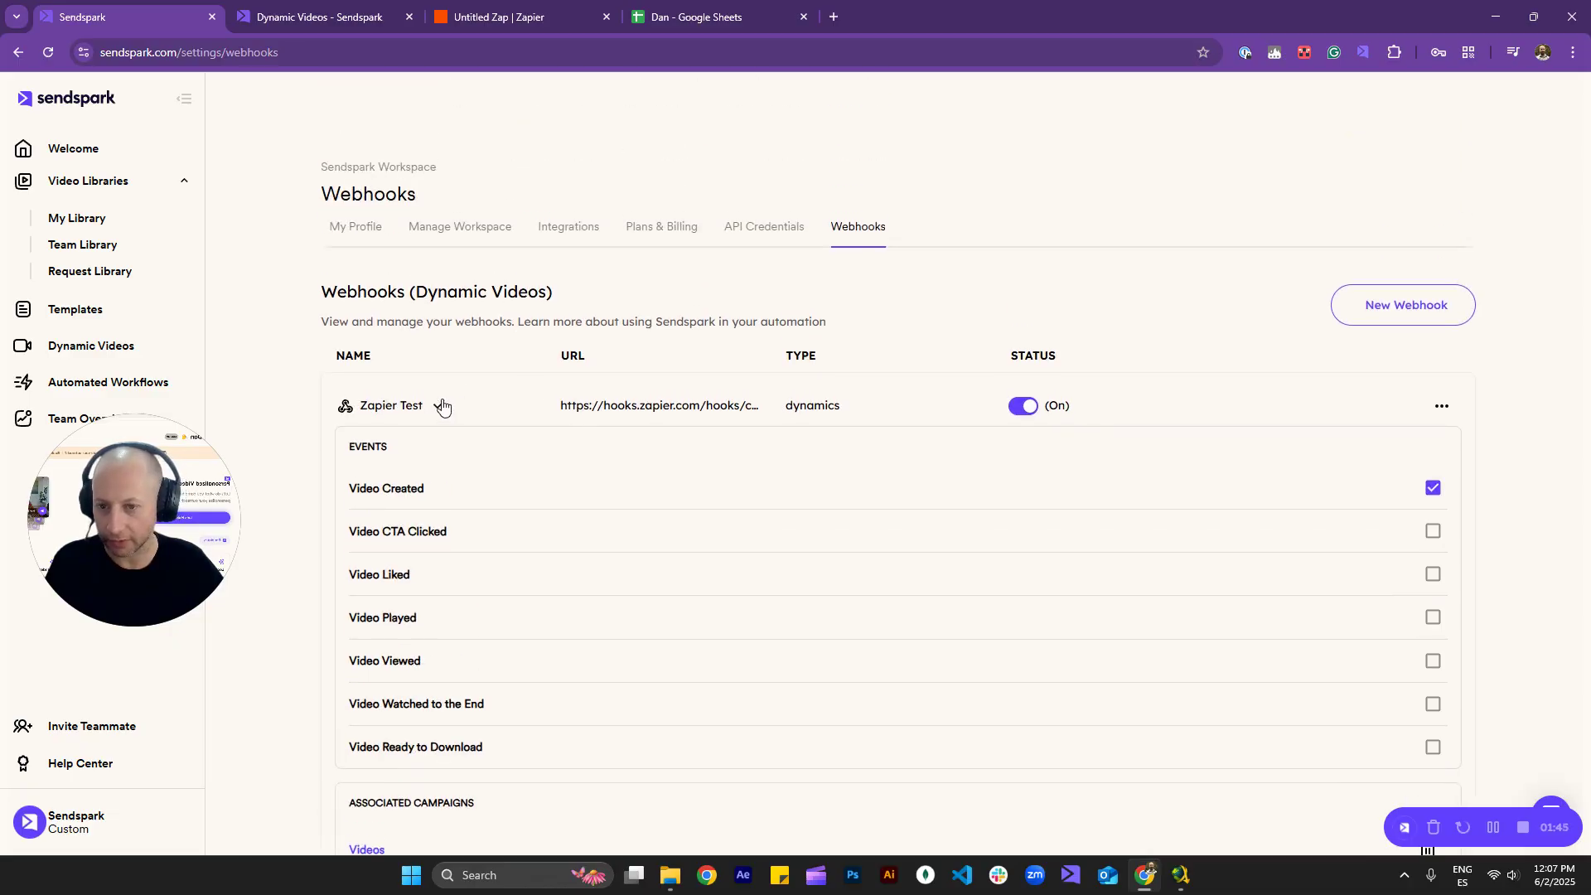
Close the webhook settings, check Zapier's Catch Hook for requests, and return to the campaign contacts
{"action": "left_click", "coordinate": [437, 403]}
{"action": "left_click", "coordinate": [212, 17]}
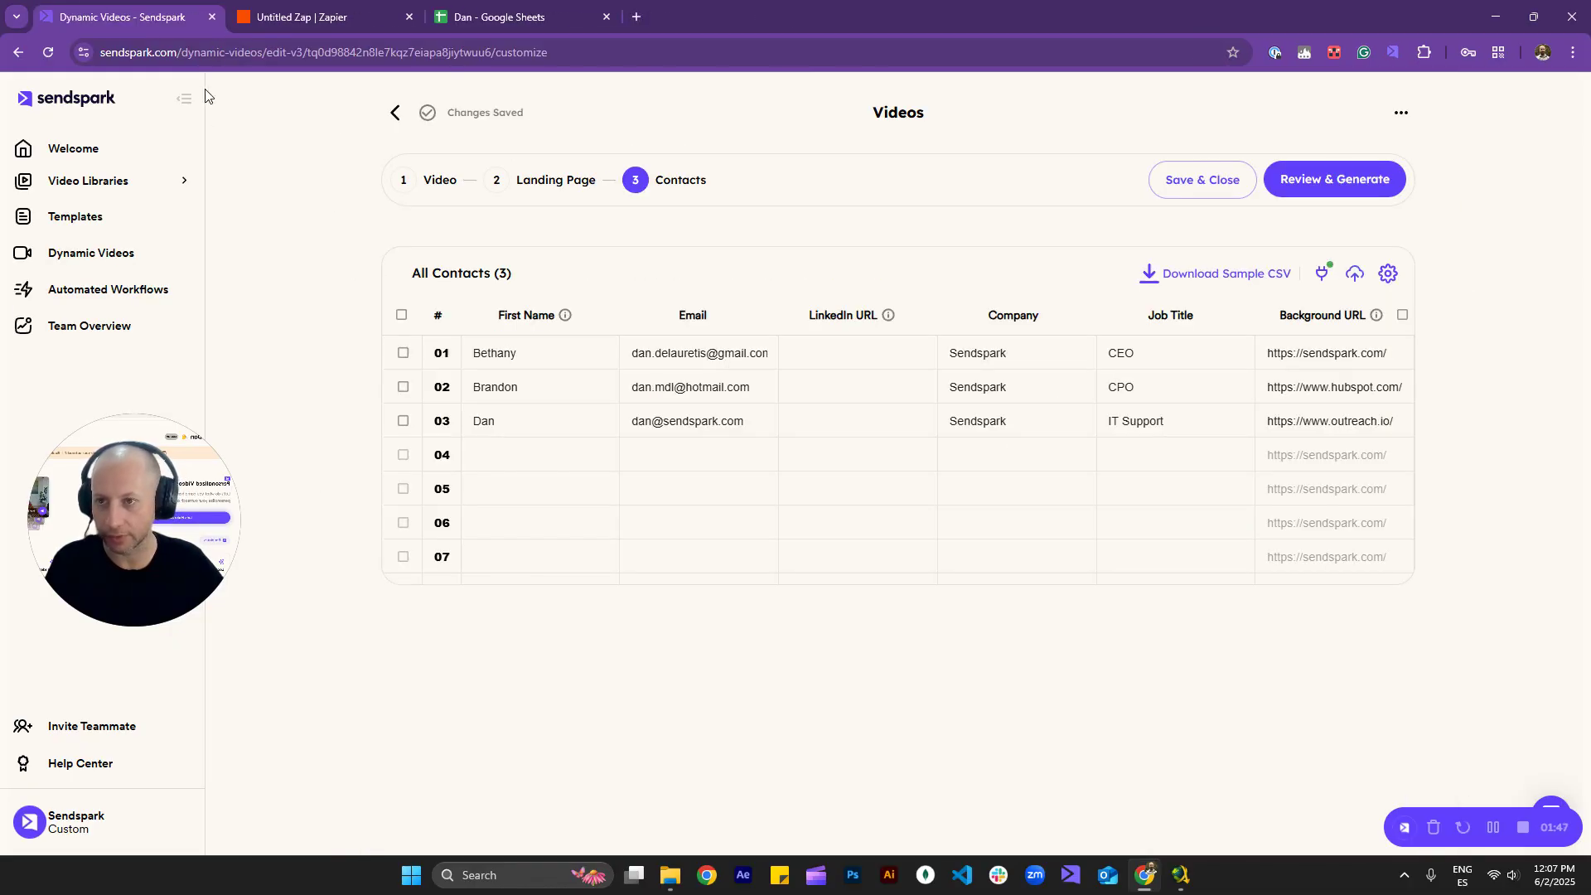
{"action": "left_click", "coordinate": [315, 17]}
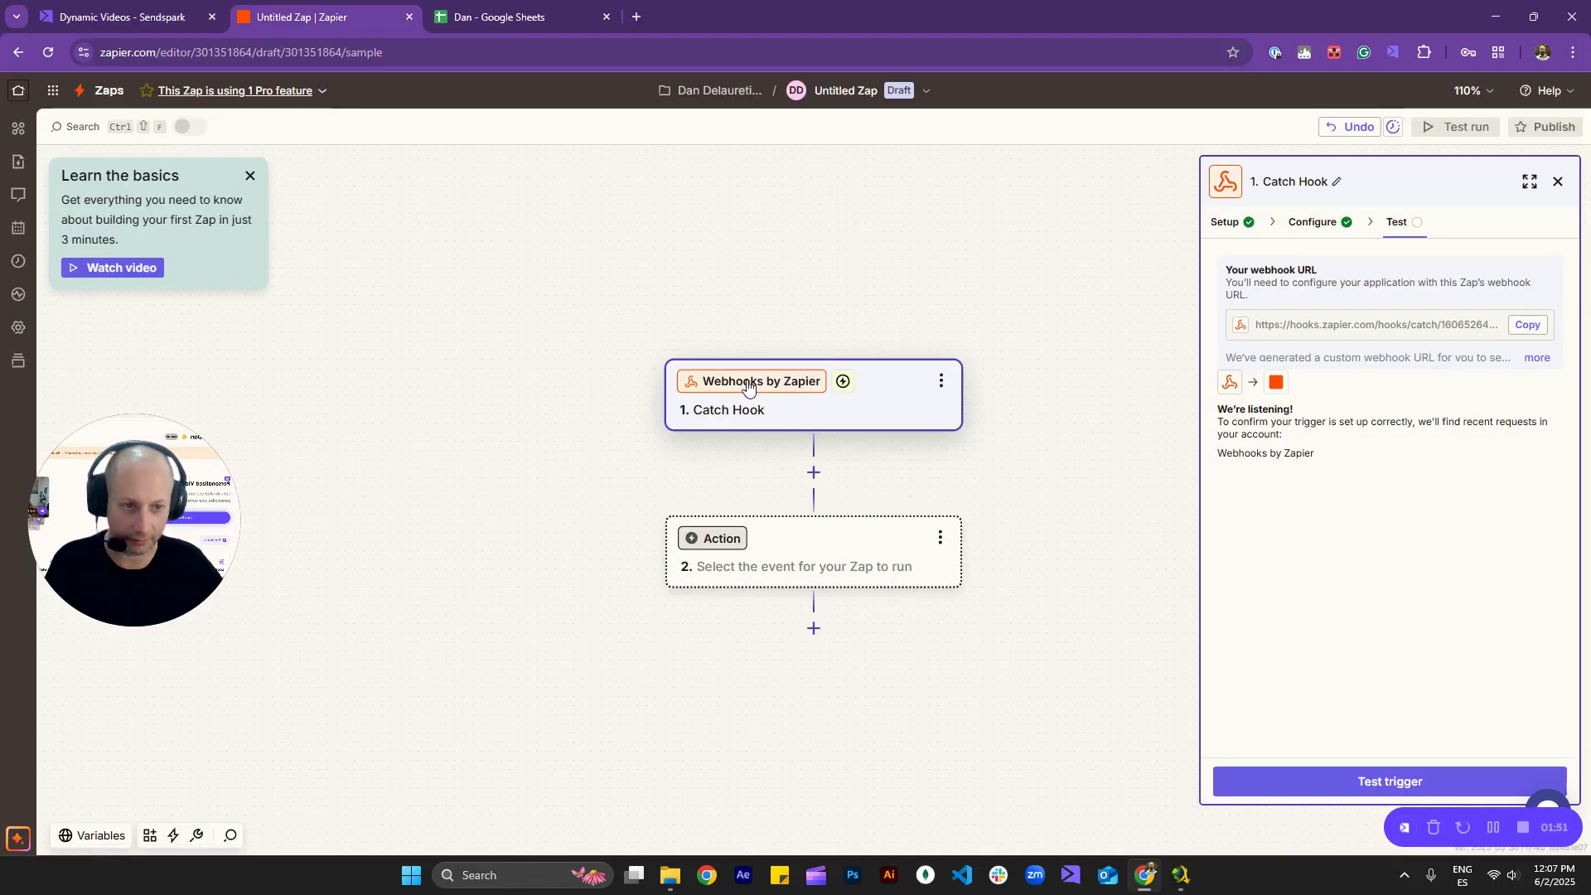
{"action": "left_click", "coordinate": [1372, 779]}
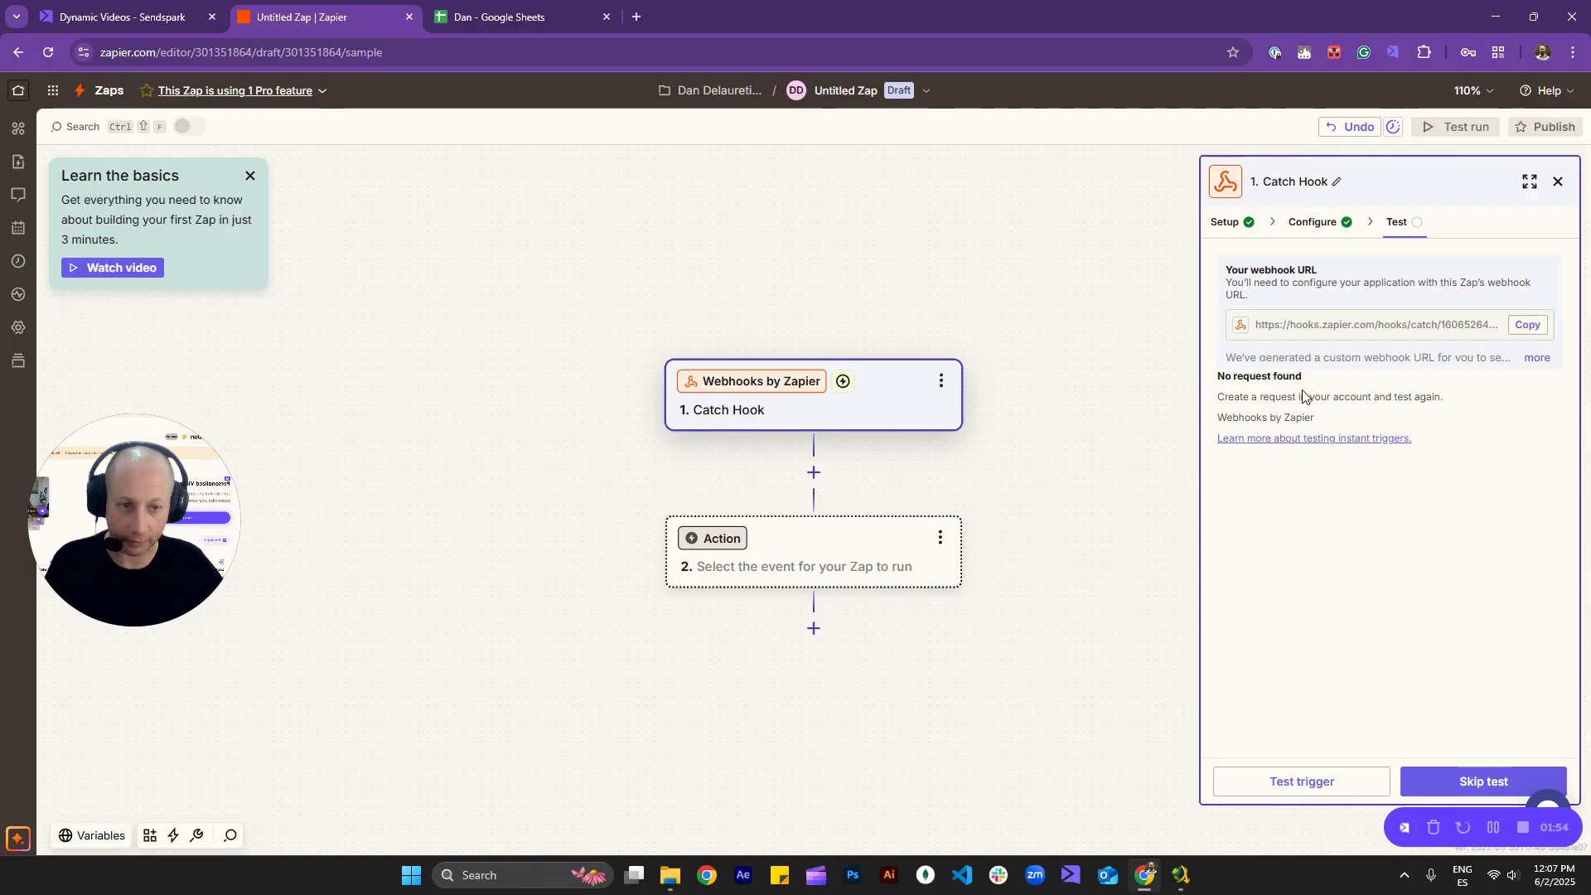
{"action": "left_click", "coordinate": [124, 16]}
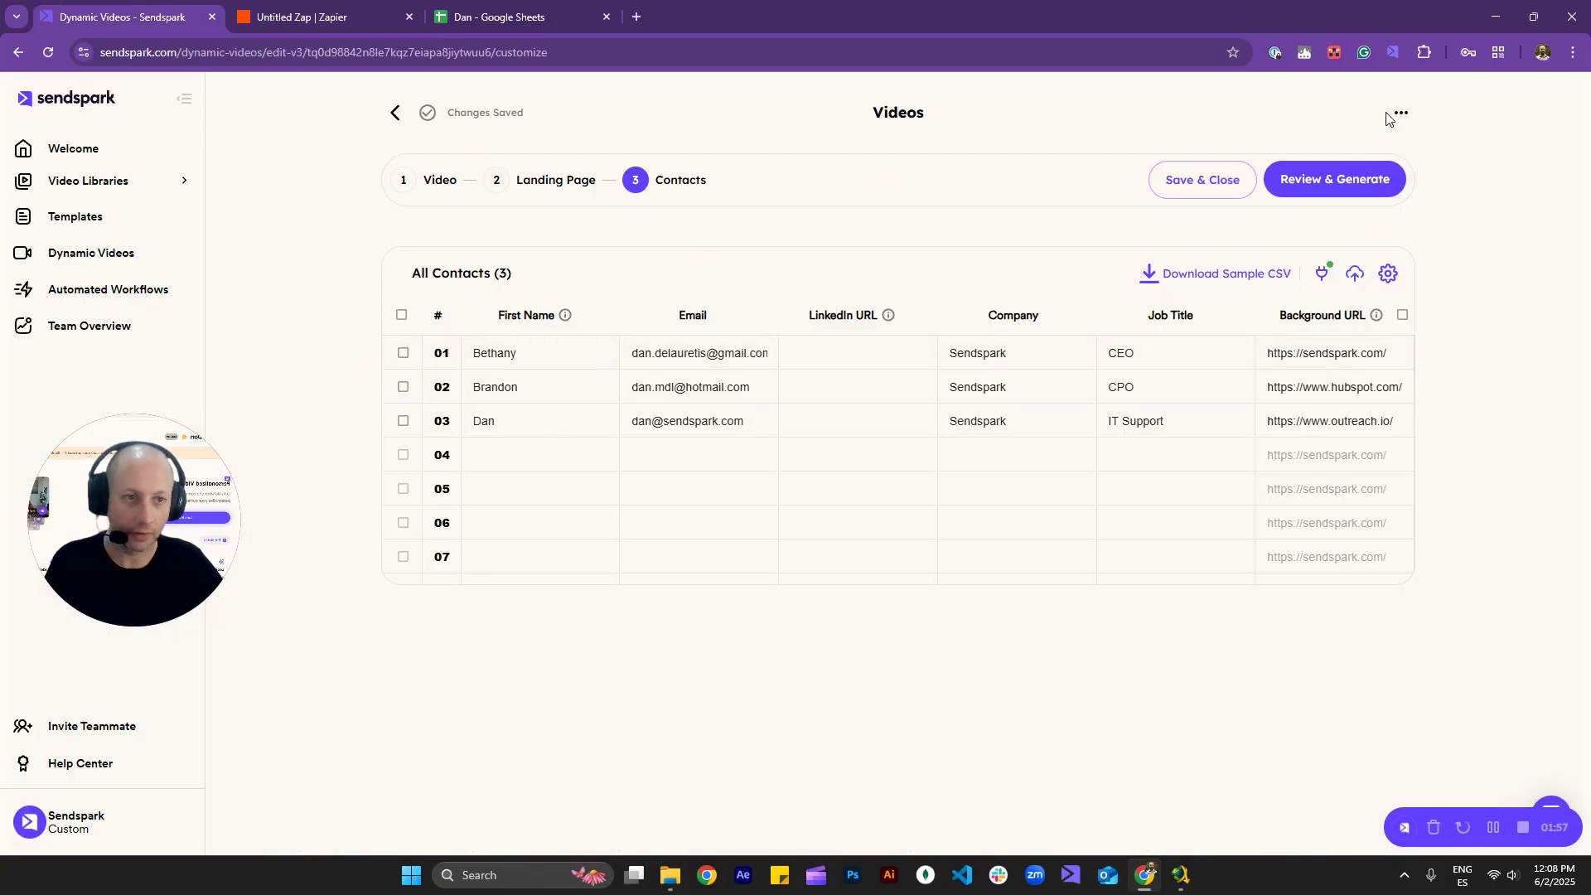
Set the campaign's name personalization to Voice + Lip Model (Beta)
{"action": "left_click", "coordinate": [1401, 113]}
{"action": "left_click", "coordinate": [1379, 304]}
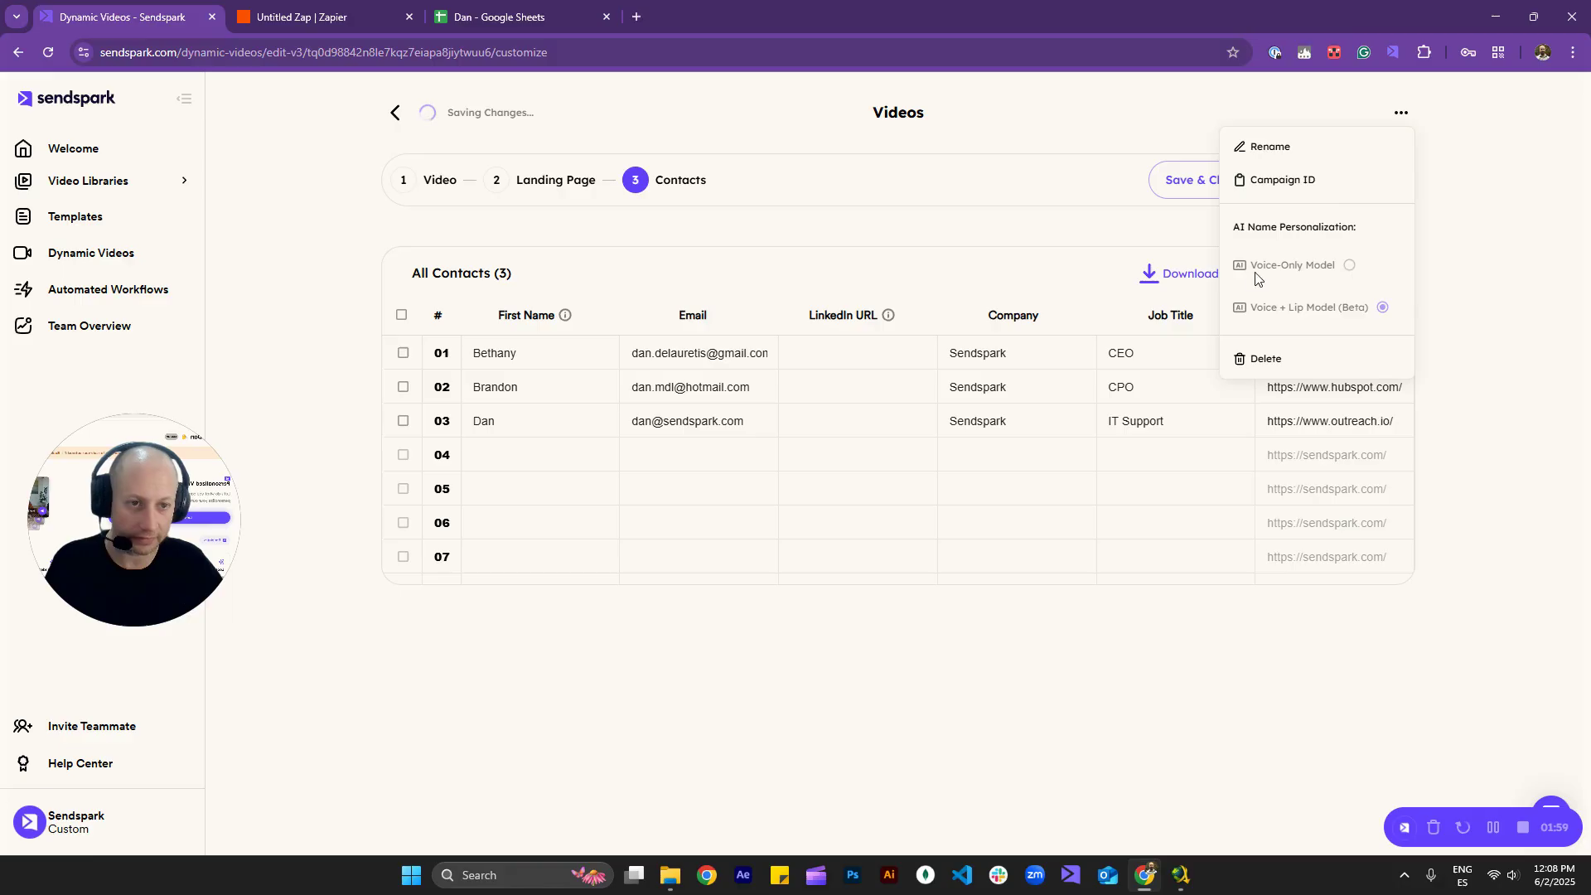
{"action": "left_click", "coordinate": [1535, 248]}
Review and generate the campaign's videos for all three contacts
{"action": "left_click", "coordinate": [1334, 177]}
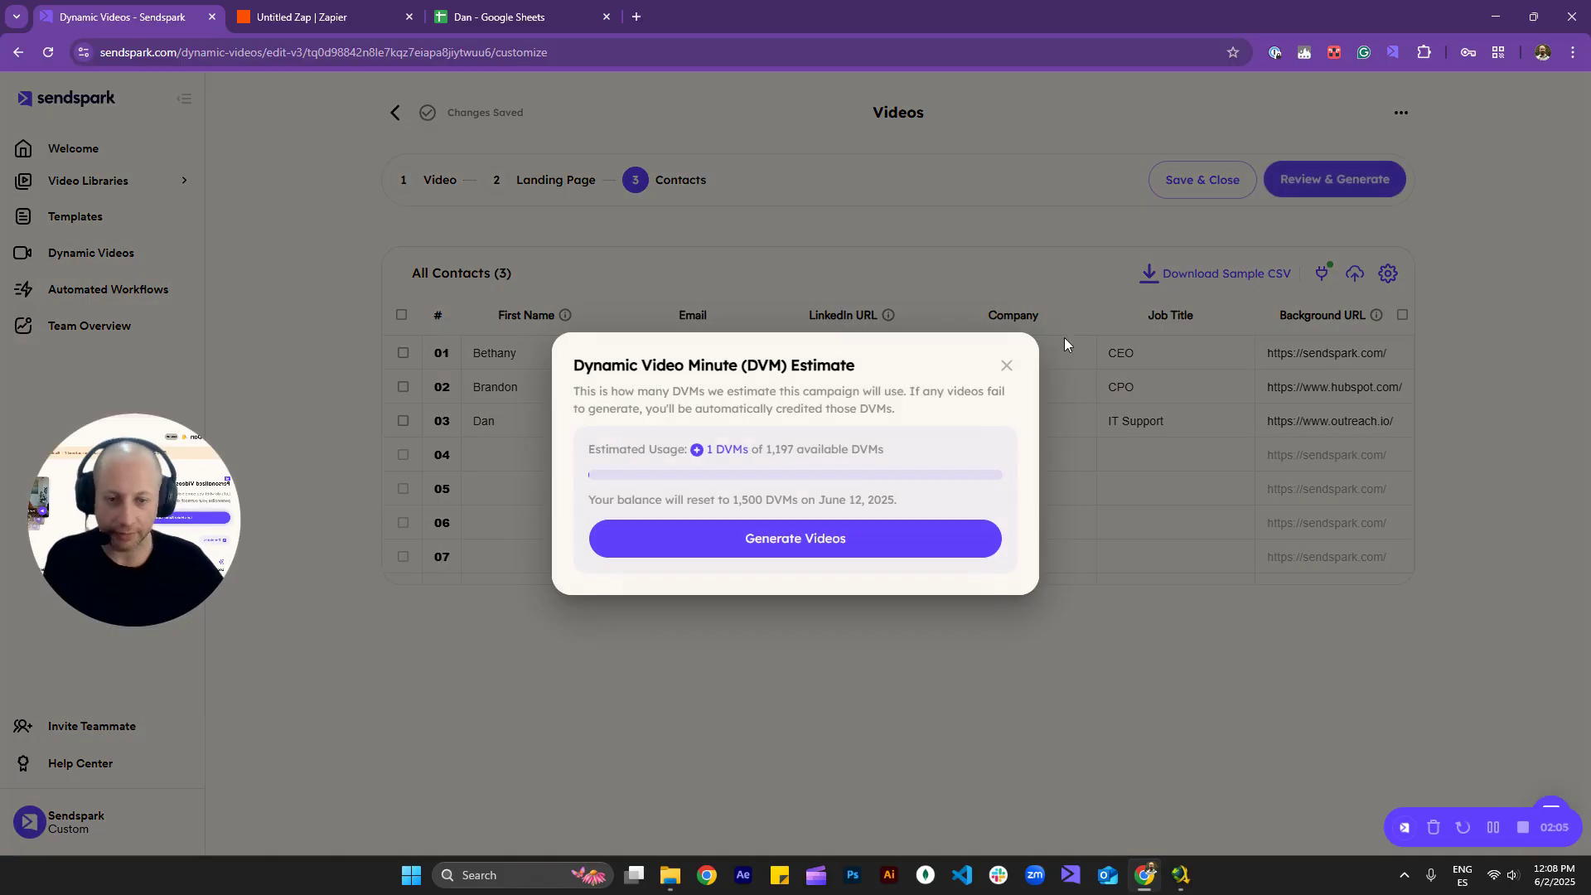
{"action": "left_click", "coordinate": [813, 543]}
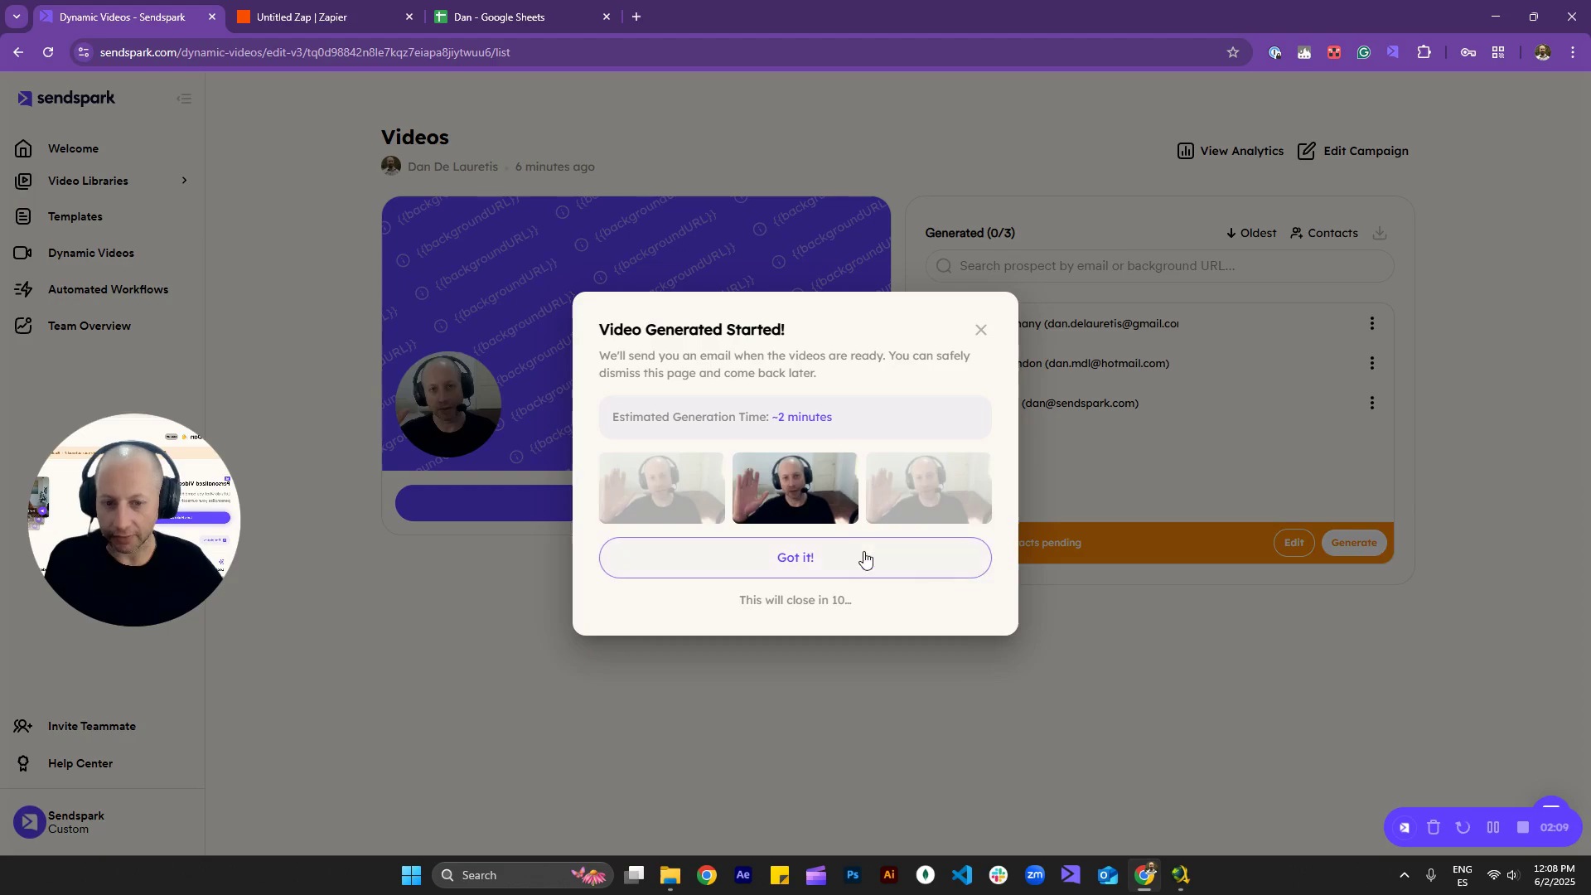
{"action": "left_click", "coordinate": [853, 559]}
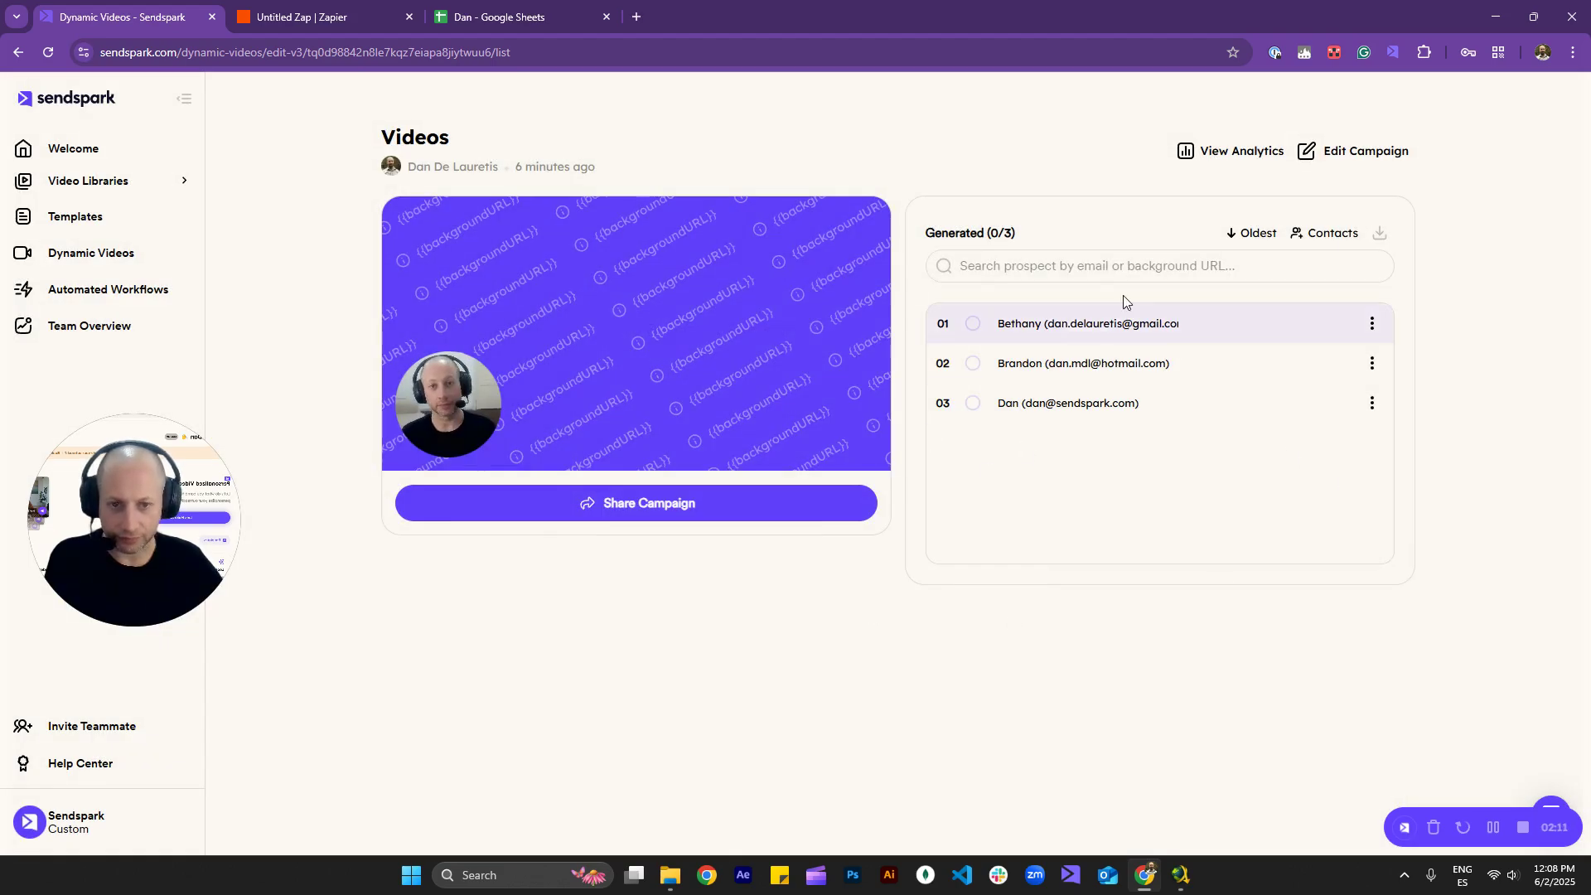
{"action": "left_click", "coordinate": [356, 16]}
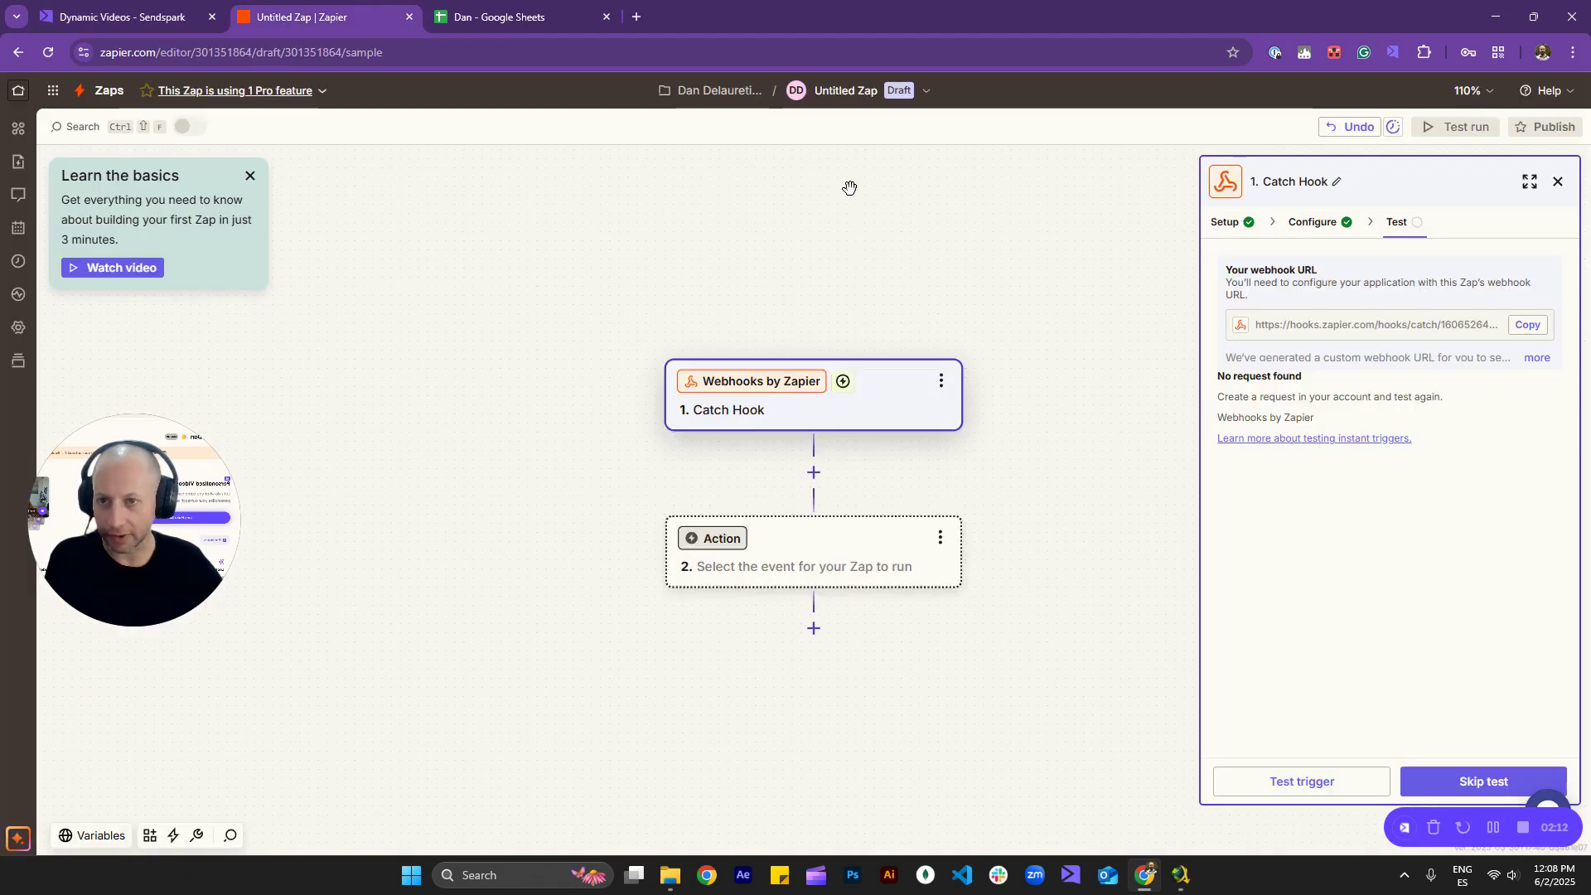
Make Google Sheets the Action step's app and check the 'Dan' spreadsheet's Email and Download Link columns
{"action": "left_click", "coordinate": [816, 536]}
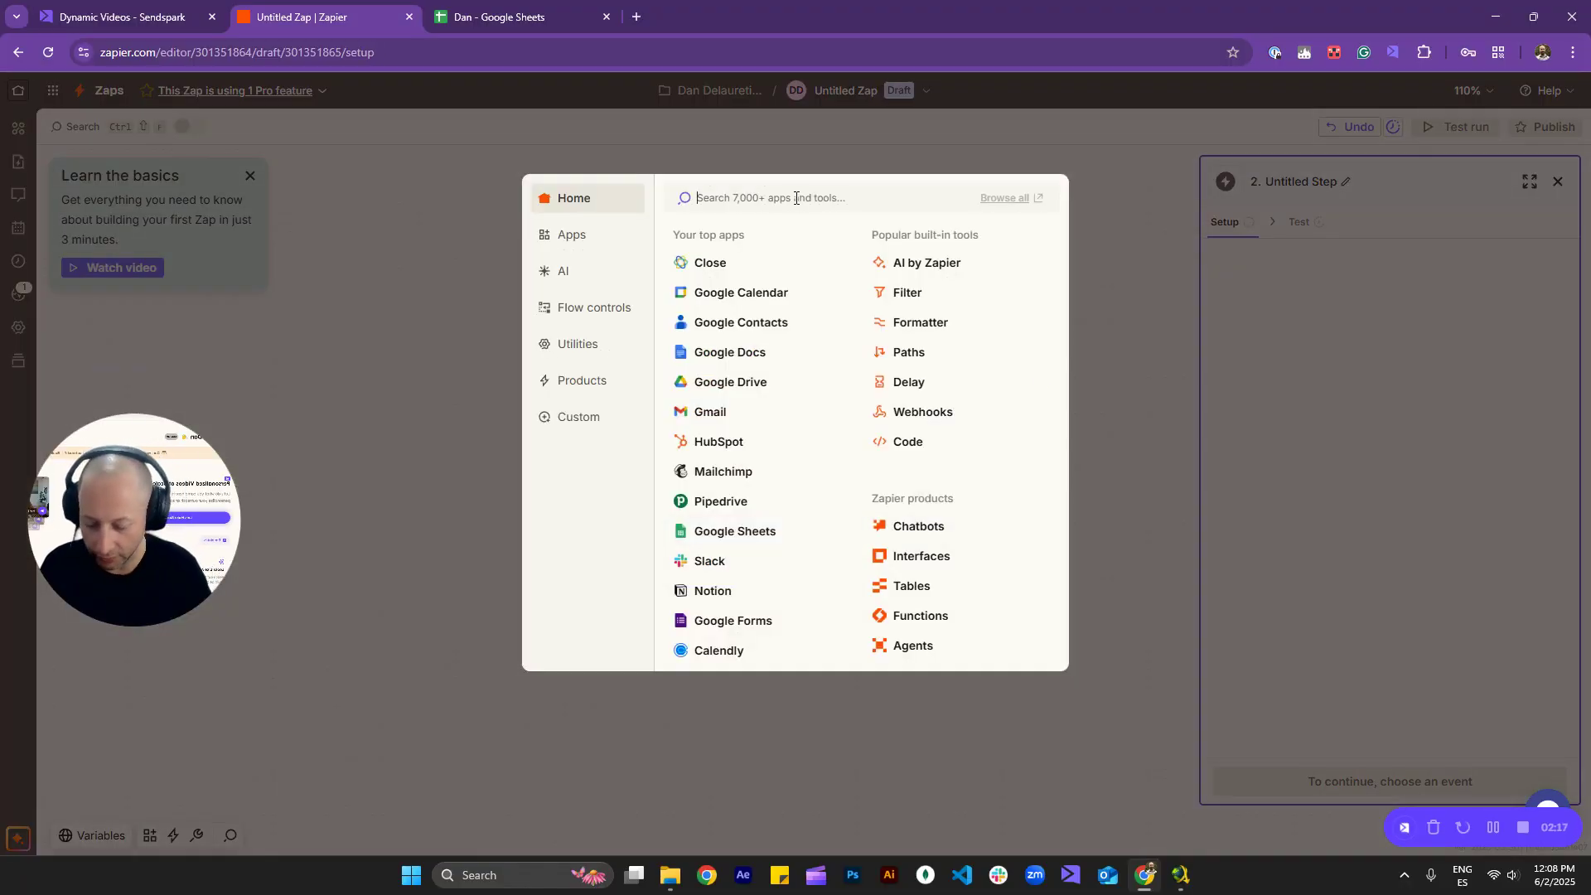
{"action": "left_click", "coordinate": [746, 537]}
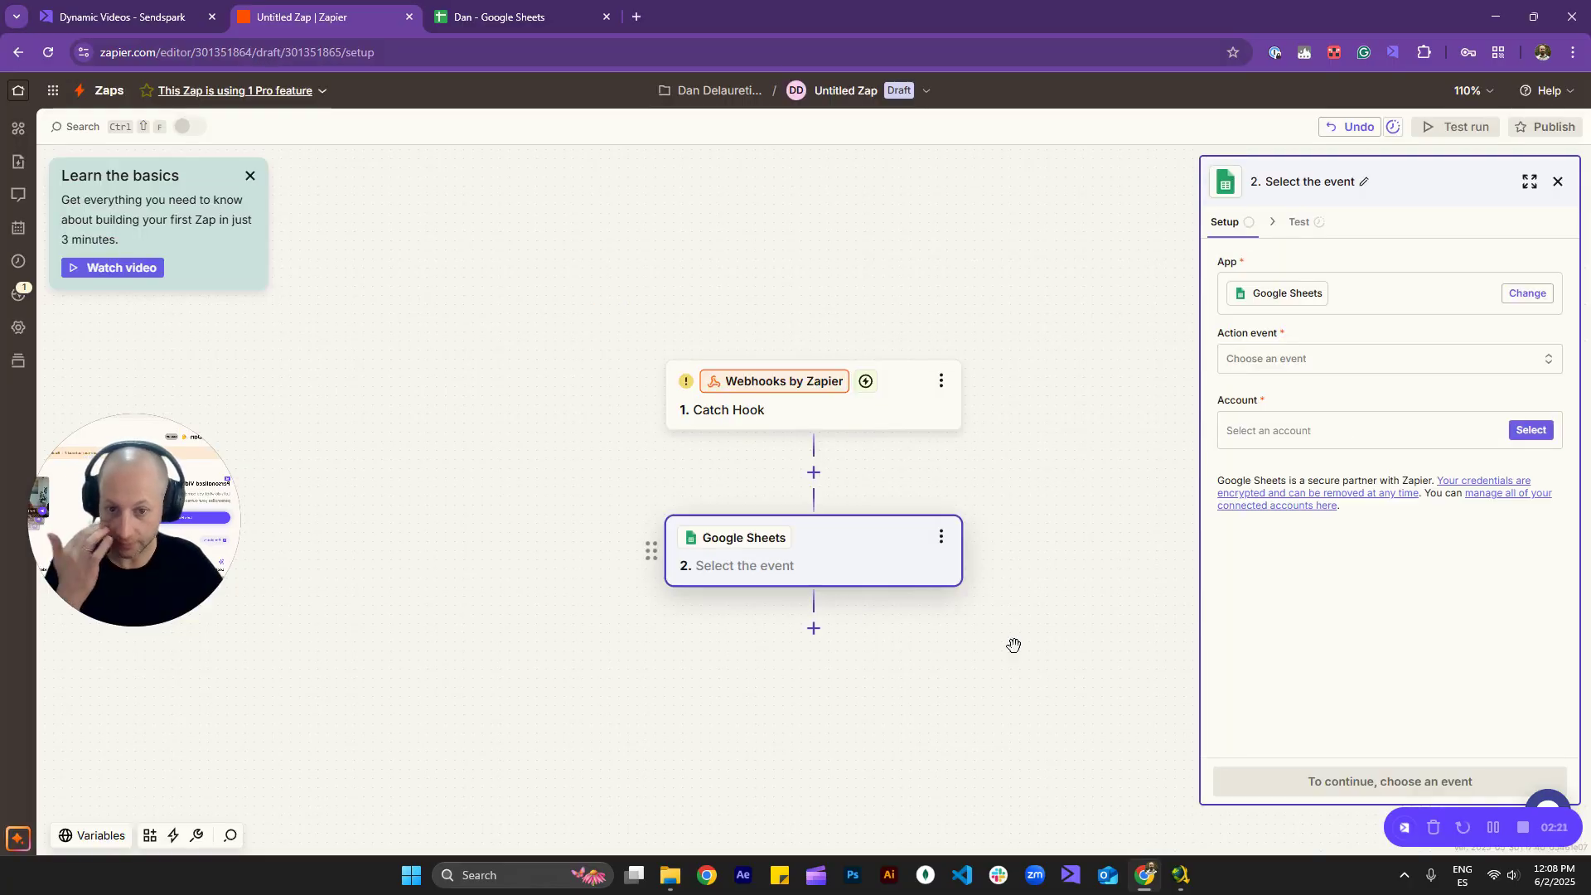
{"action": "left_click", "coordinate": [532, 12]}
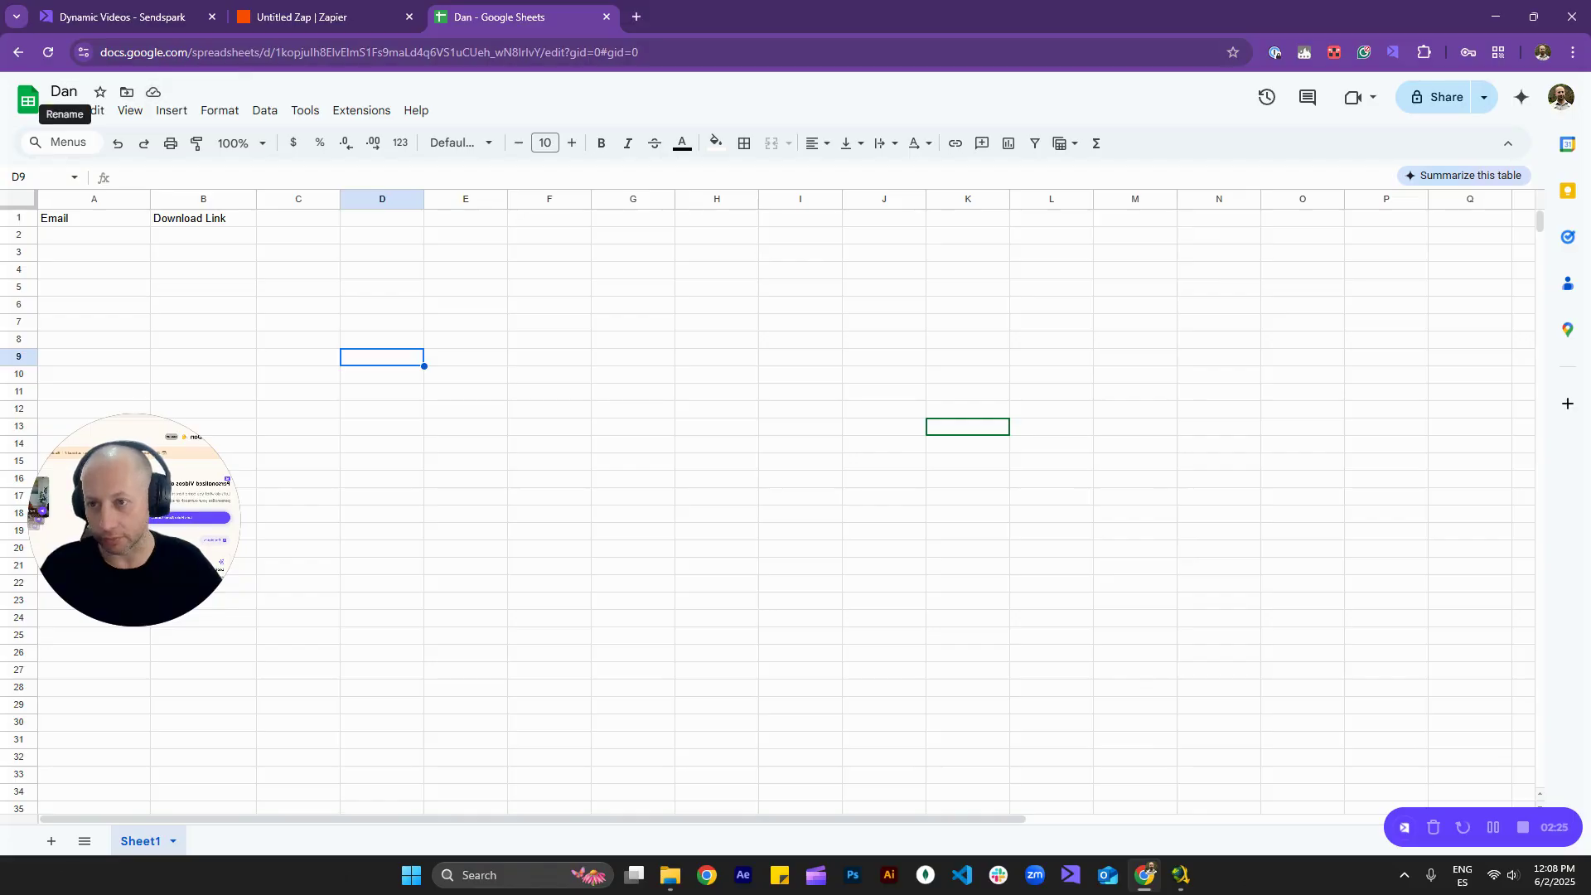
{"action": "left_click", "coordinate": [246, 276]}
{"action": "left_click_drag", "start_coordinate": [107, 221], "coordinate": [241, 227]}
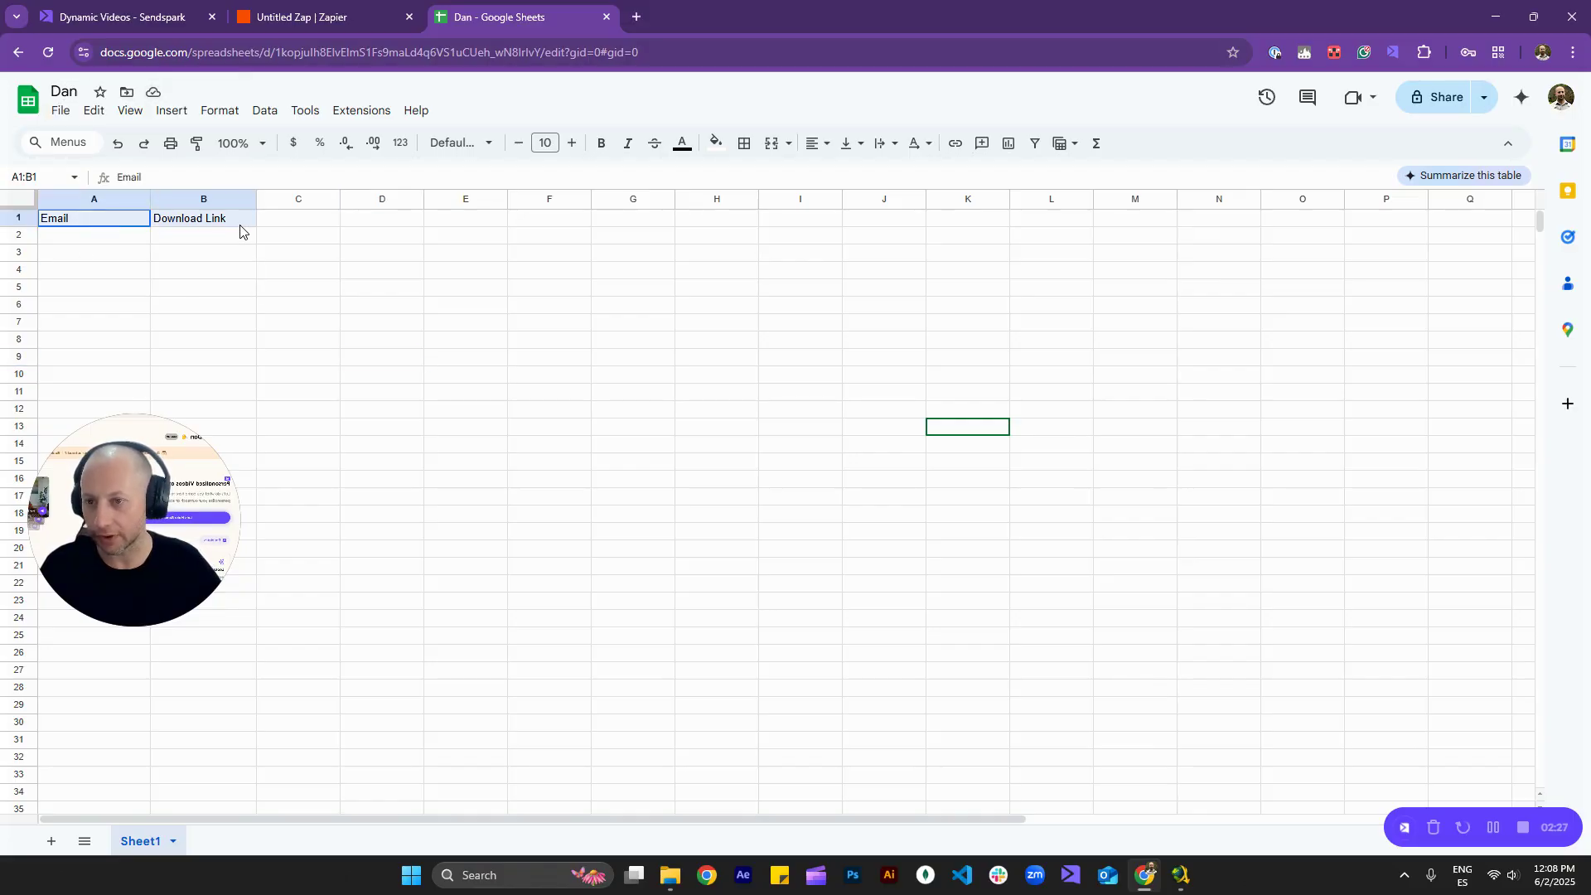
{"action": "left_click", "coordinate": [362, 234]}
{"action": "left_click", "coordinate": [91, 222]}
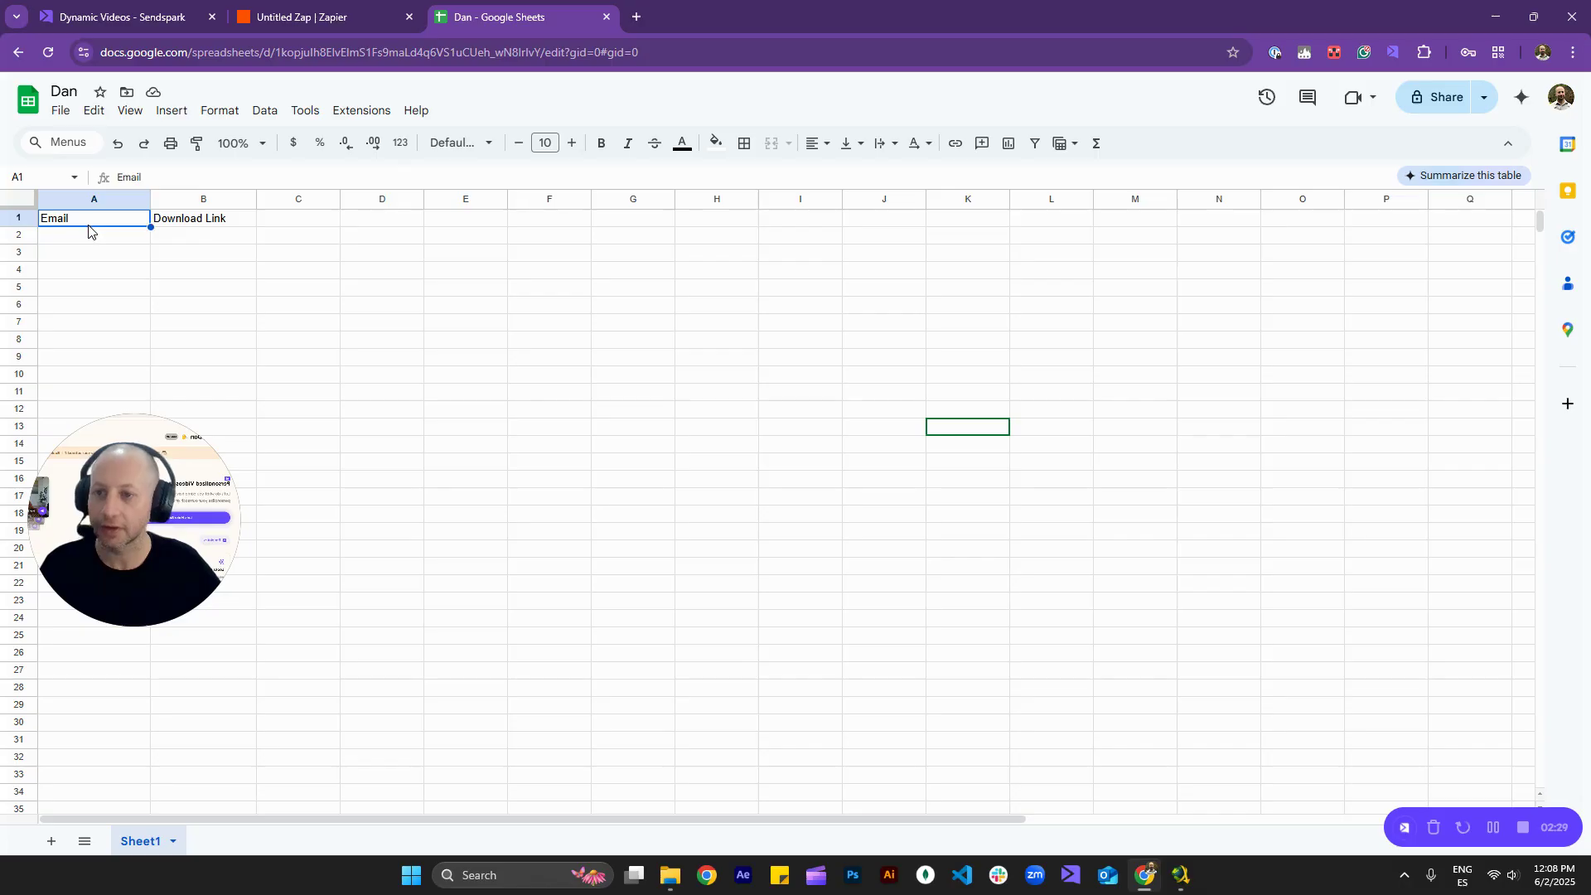
{"action": "left_click", "coordinate": [253, 222]}
{"action": "left_click", "coordinate": [590, 346]}
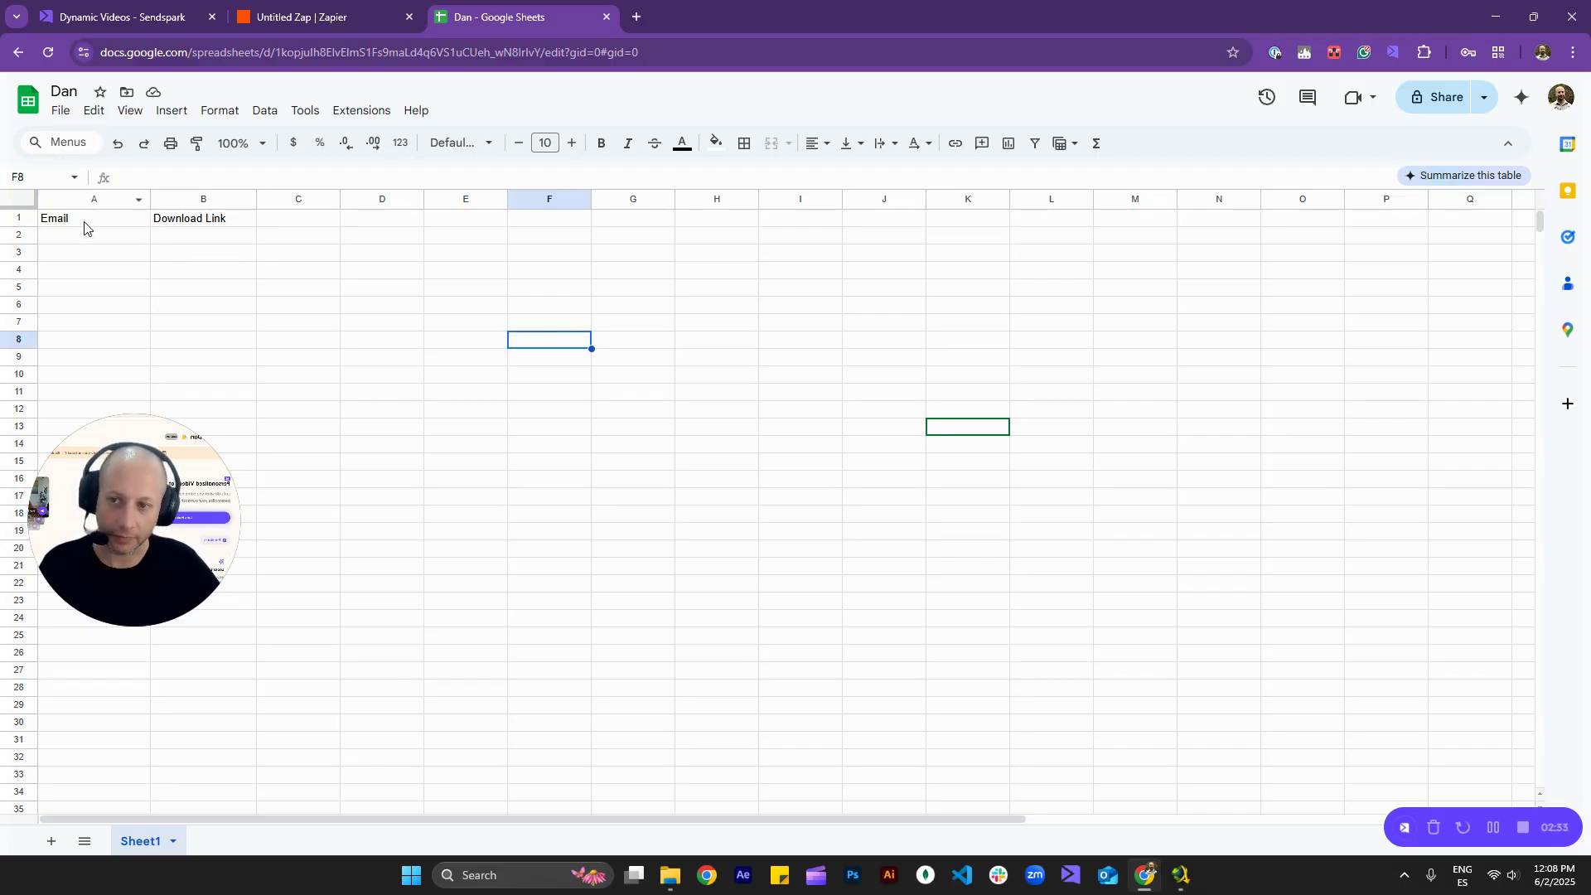
Set the Google Sheets action to Create Spreadsheet Row using the connected Sheets account
{"action": "left_click", "coordinate": [307, 12]}
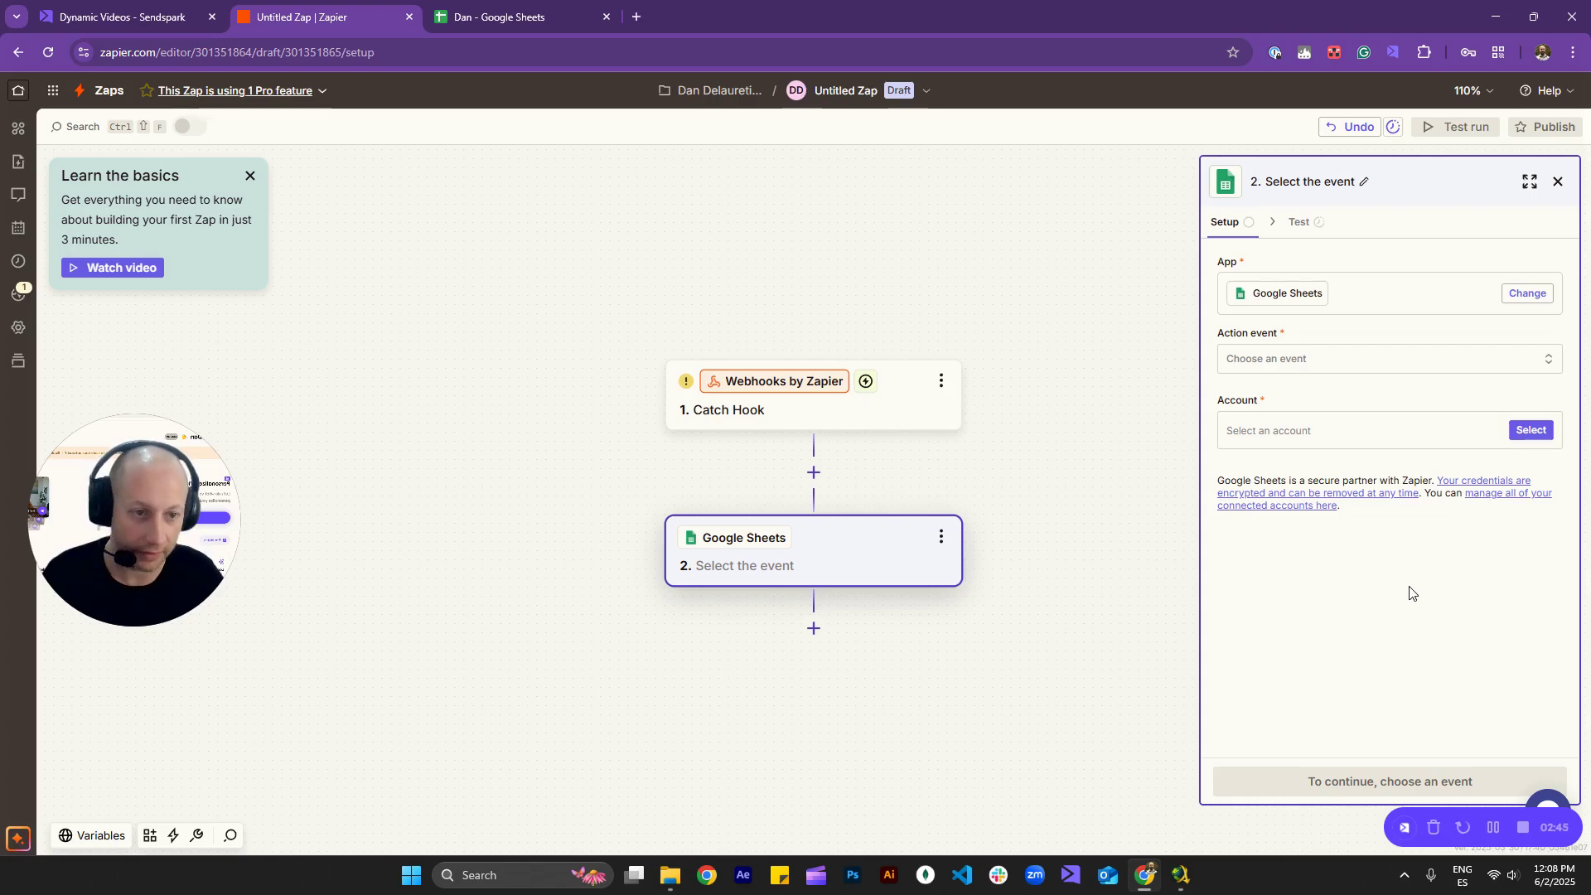
{"action": "left_click", "coordinate": [1255, 366]}
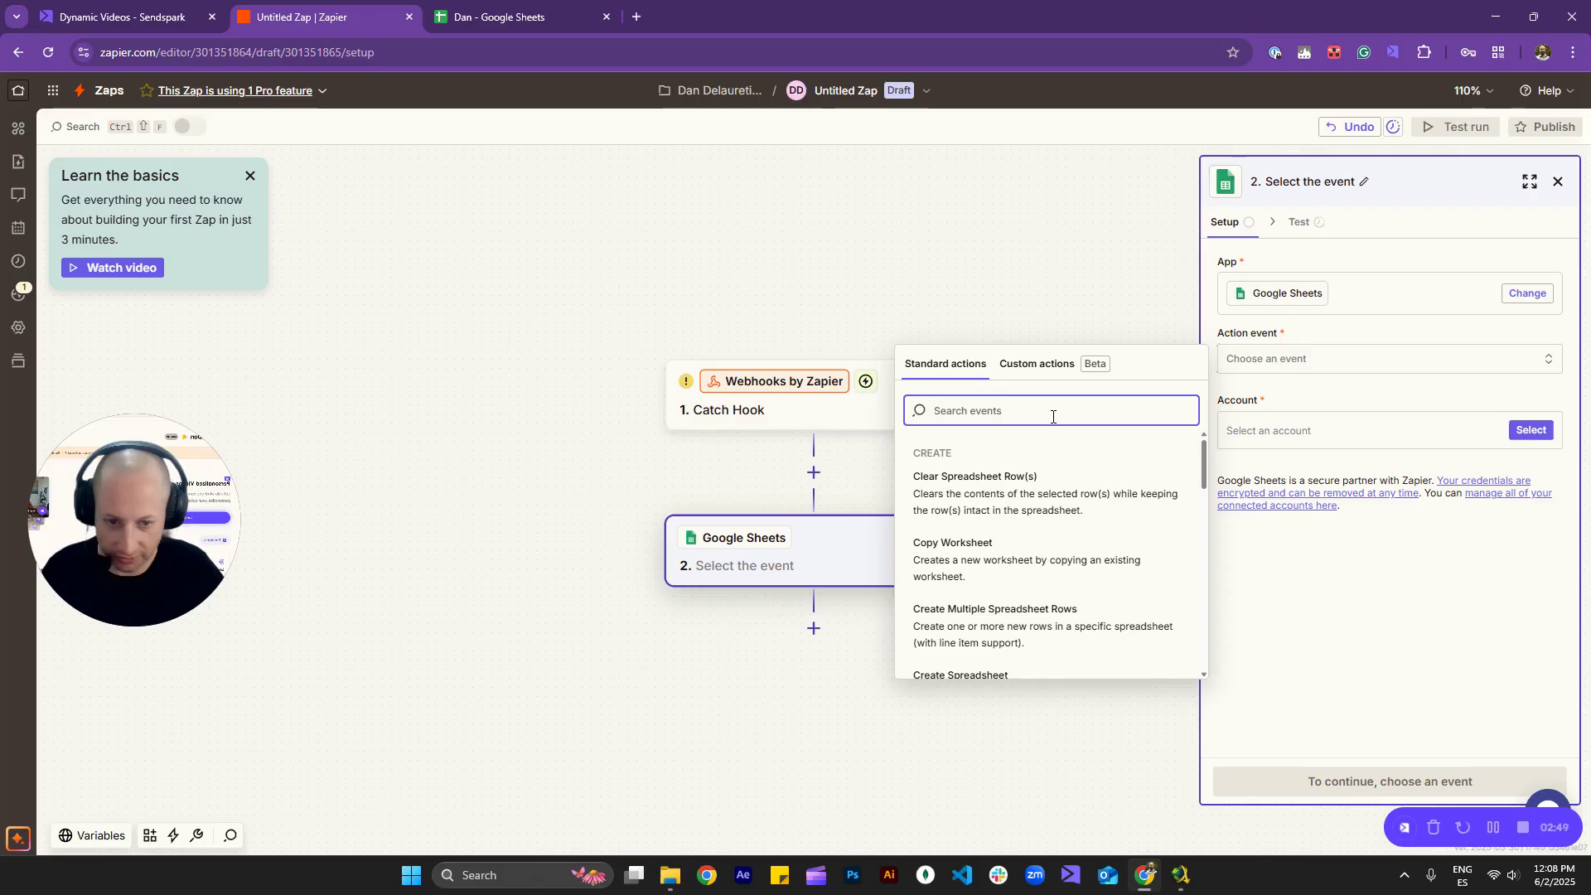
{"action": "type", "text": "createw"}
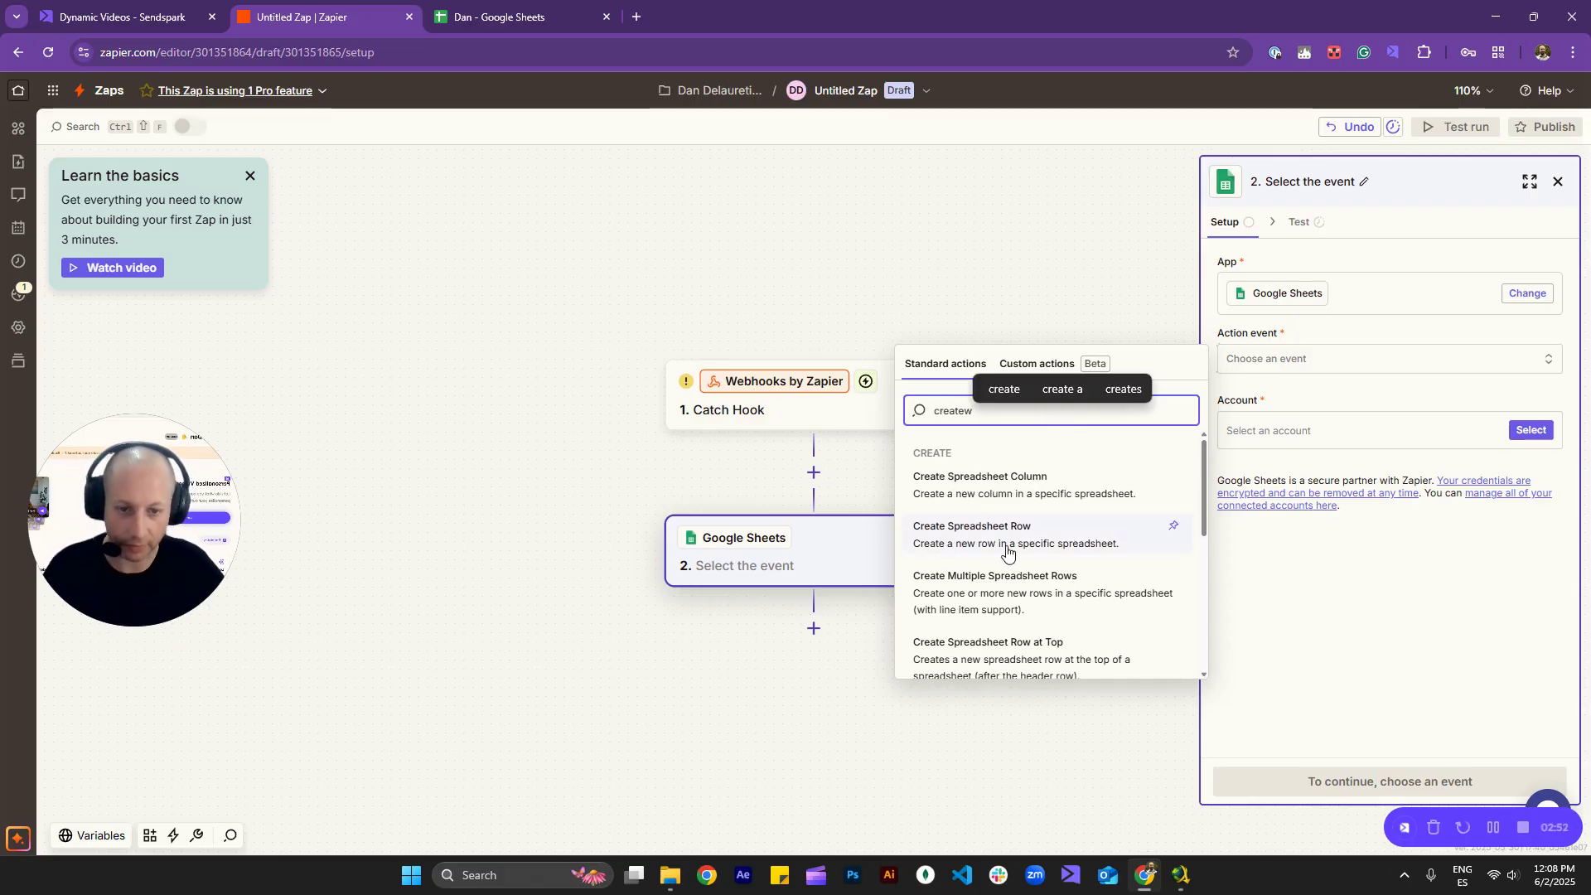
{"action": "left_click", "coordinate": [1048, 545]}
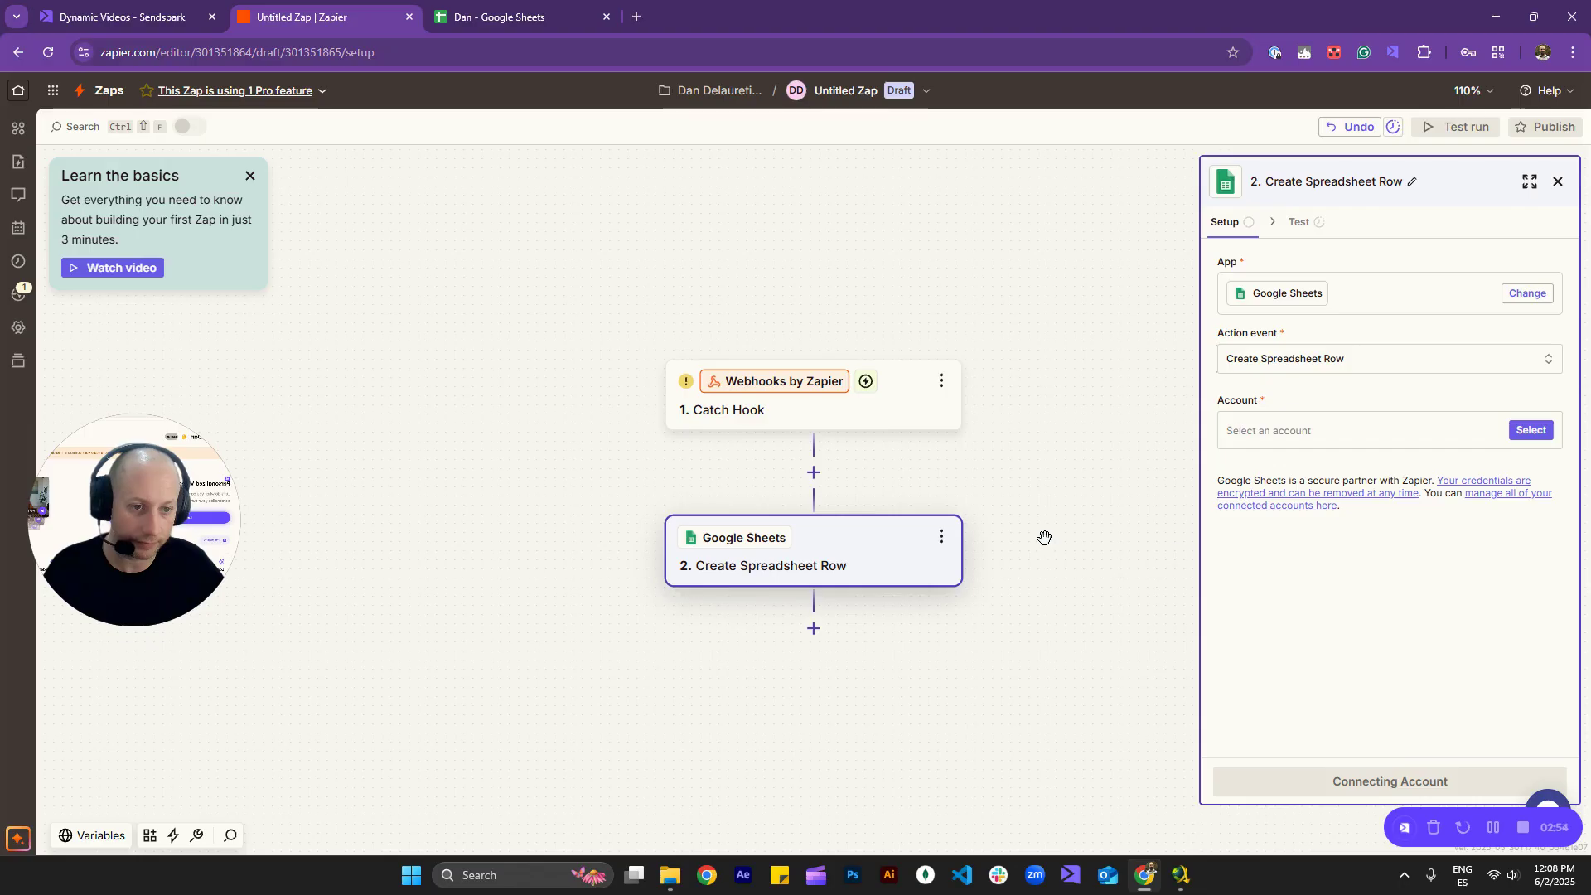
{"action": "left_click", "coordinate": [1528, 430]}
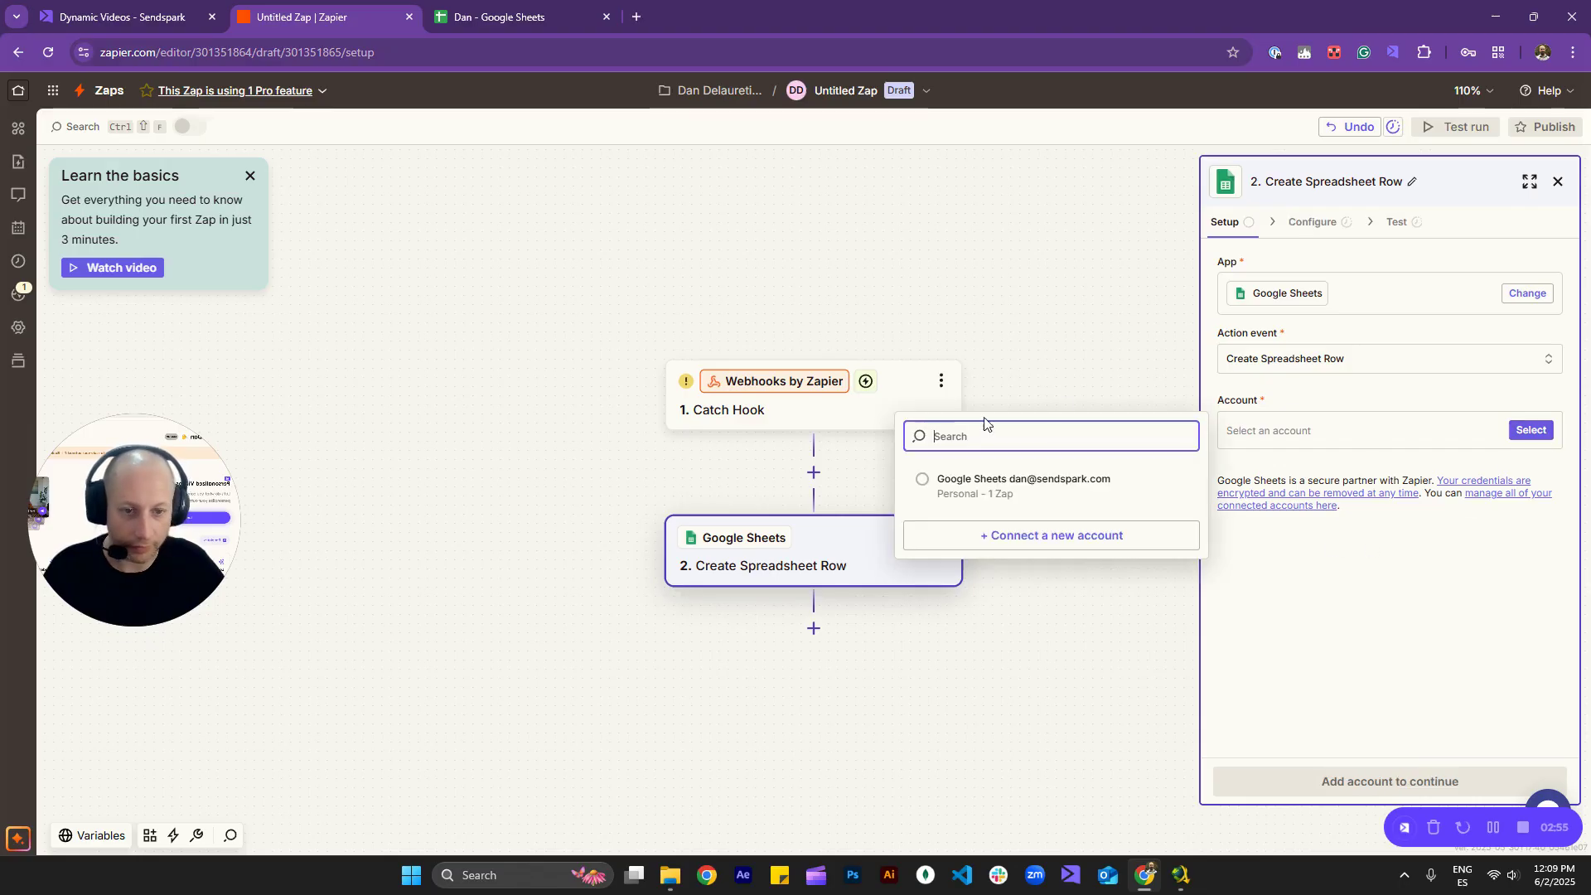
{"action": "left_click", "coordinate": [995, 479]}
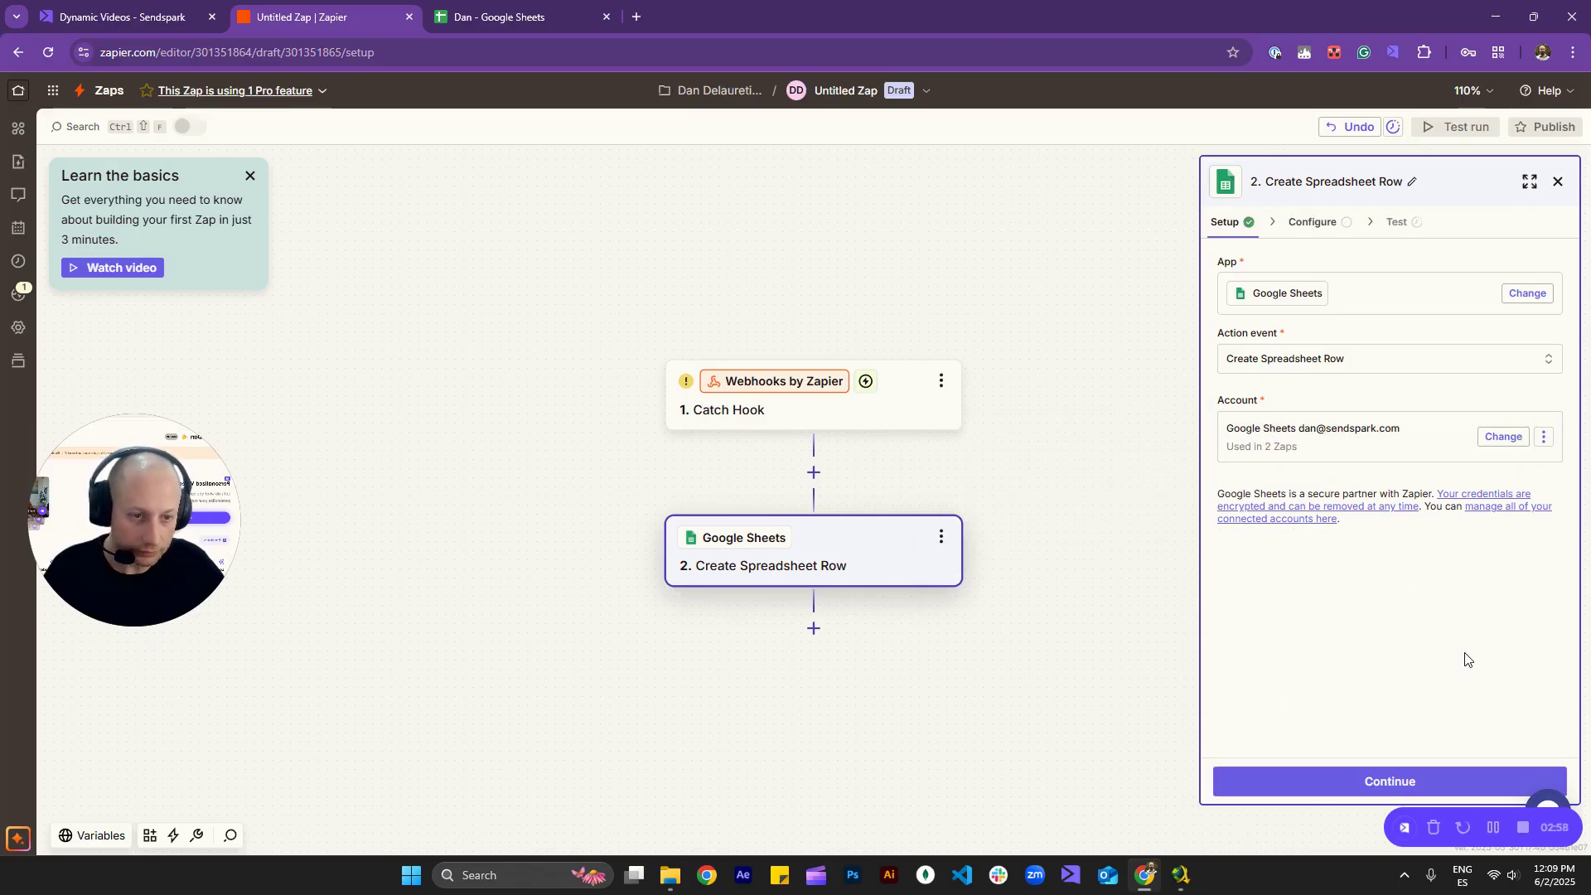
{"action": "left_click", "coordinate": [1389, 780]}
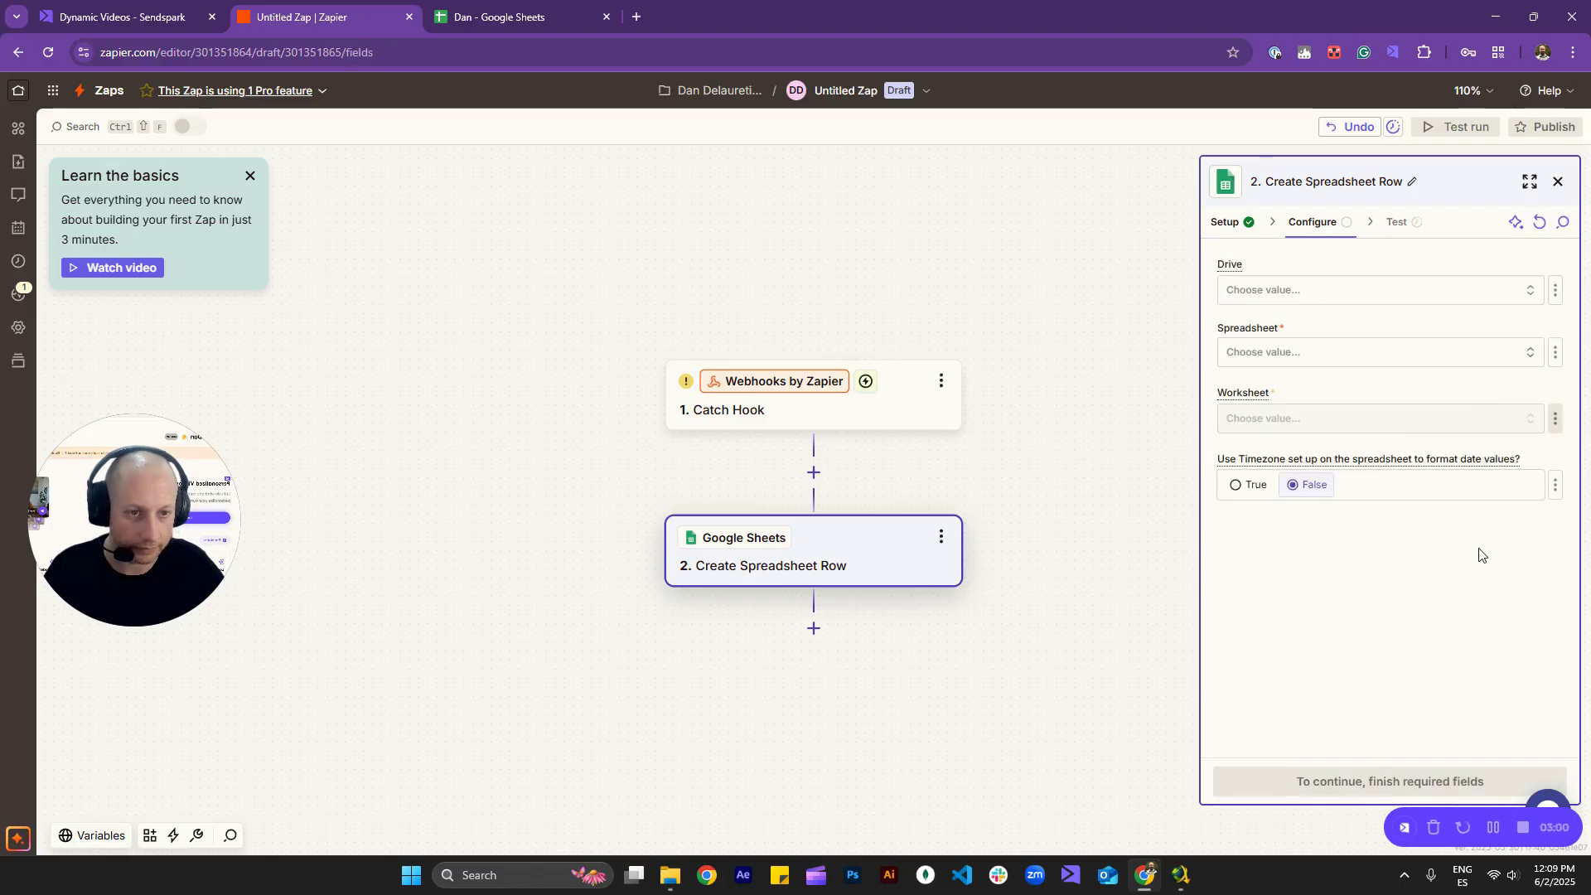
Point the row step at My Google Drive, the Dan spreadsheet, and Sheet1
{"action": "left_click", "coordinate": [1351, 290]}
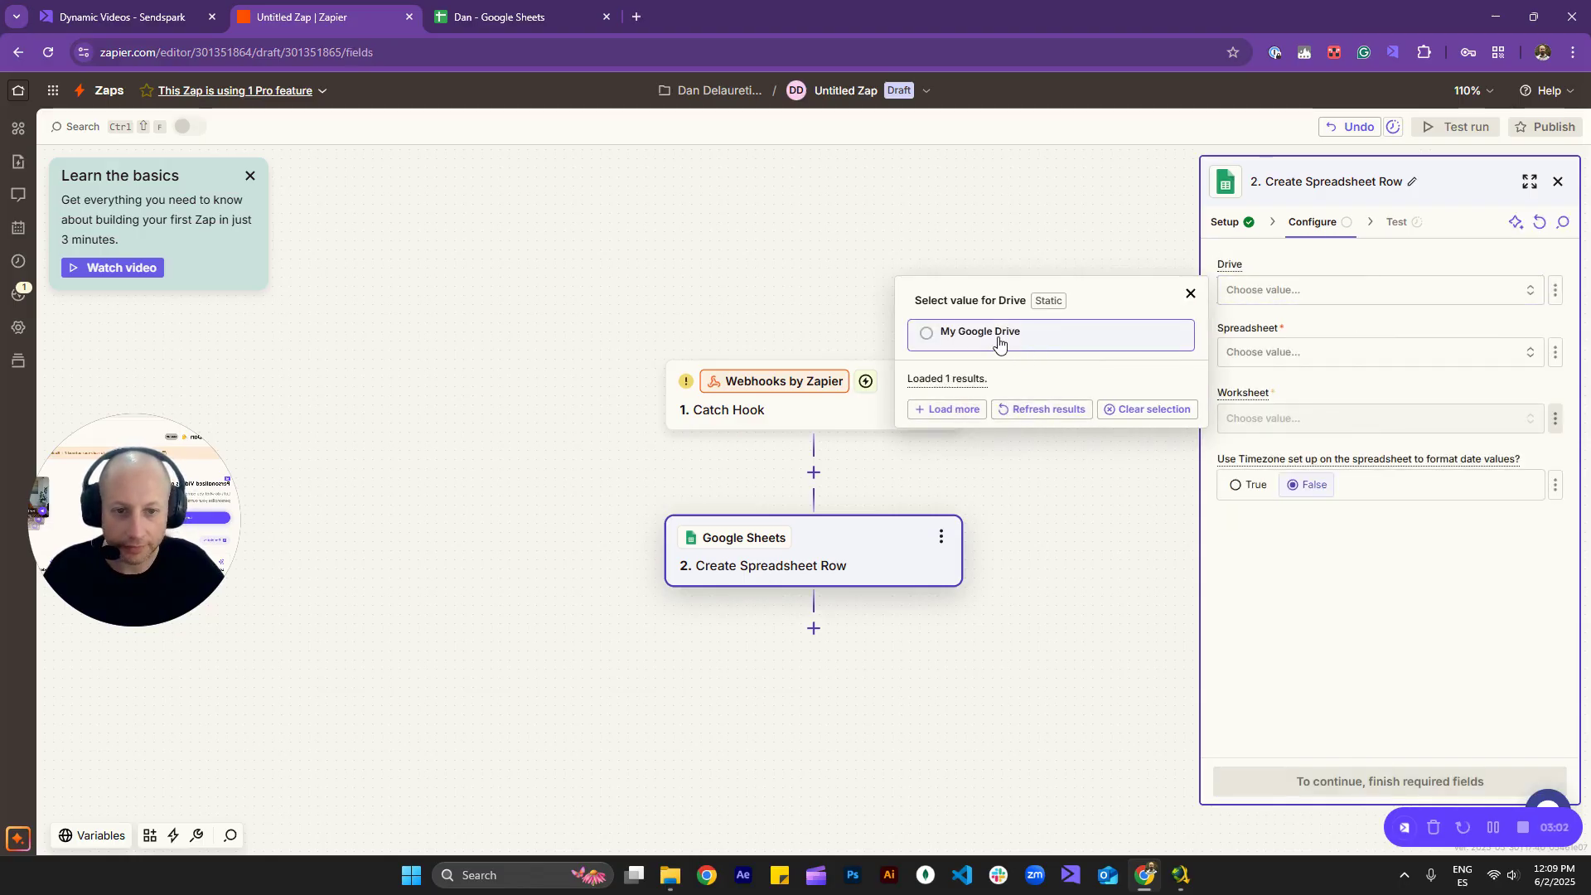
{"action": "left_click", "coordinate": [1019, 342]}
{"action": "left_click", "coordinate": [1381, 361]}
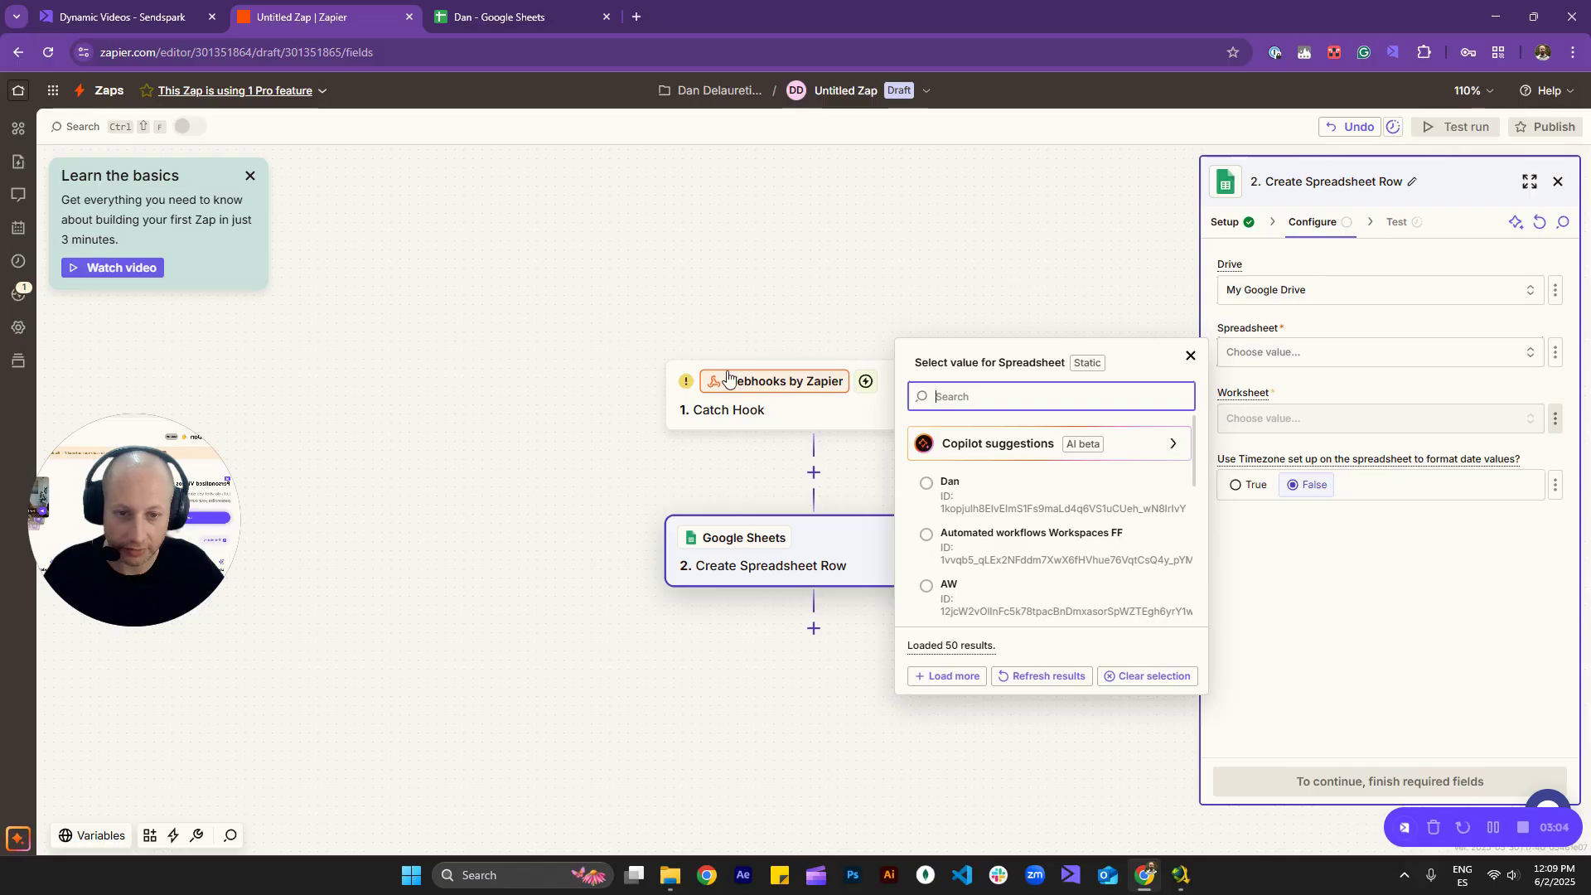
{"action": "left_click", "coordinate": [967, 500]}
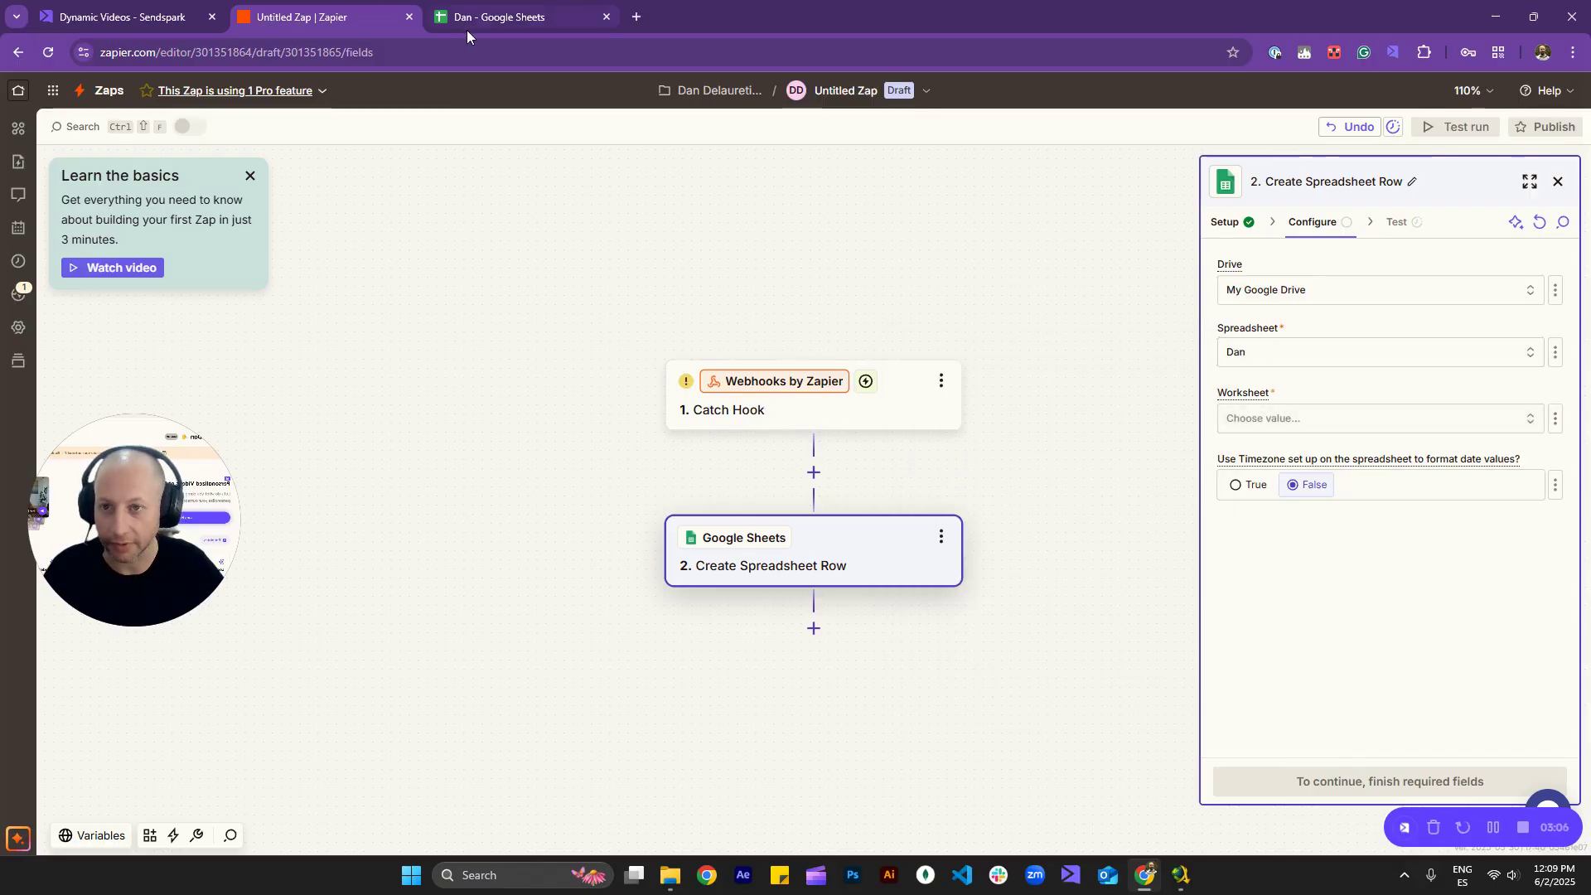
{"action": "left_click", "coordinate": [1268, 419]}
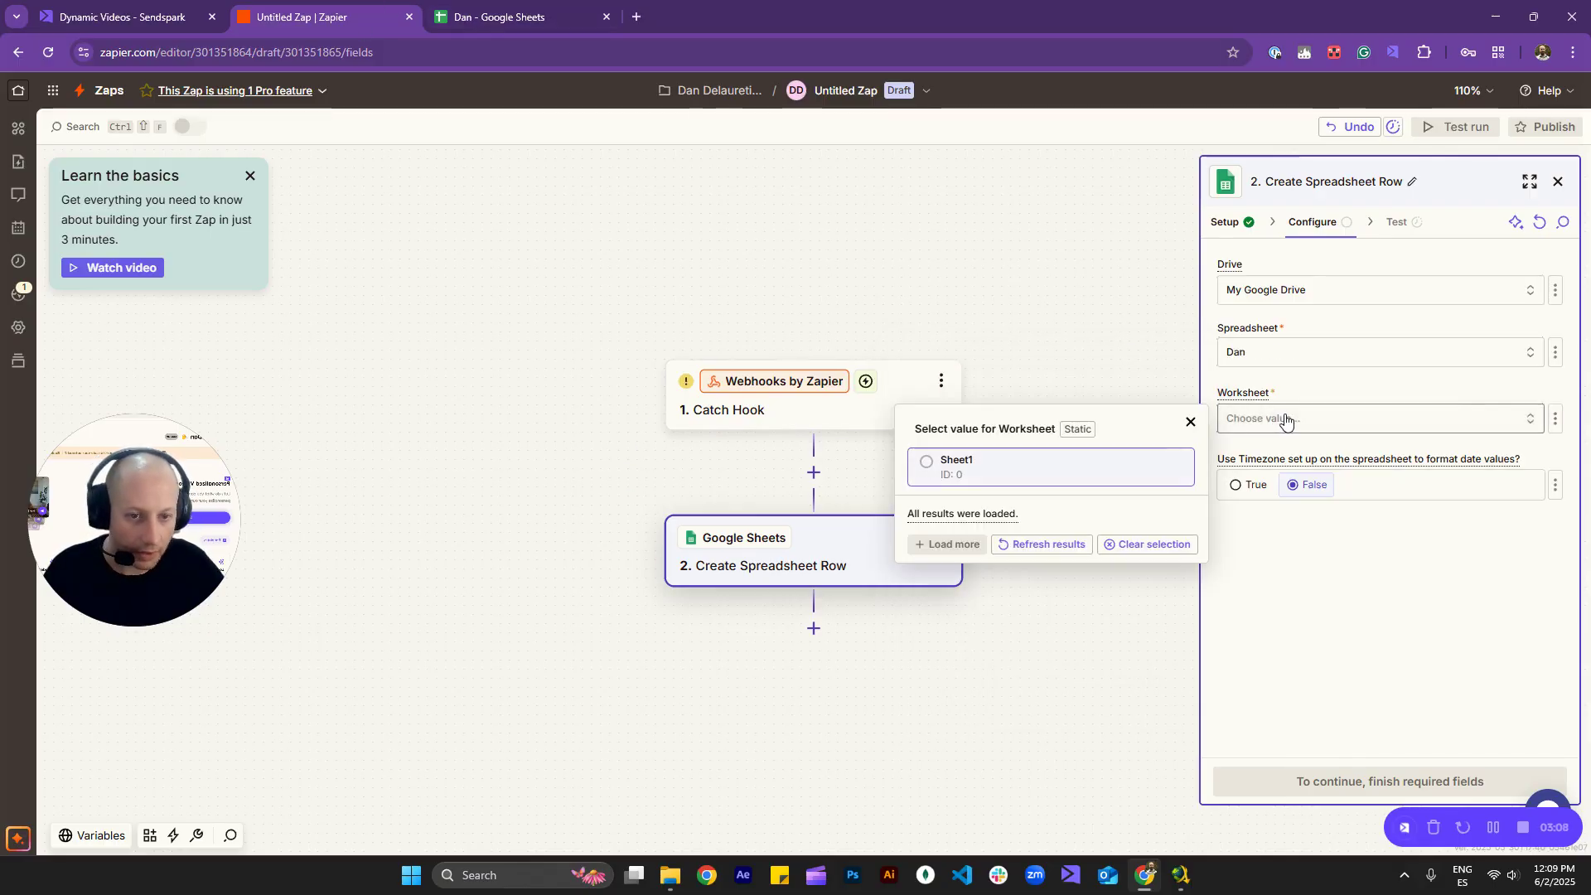
{"action": "left_click", "coordinate": [964, 474]}
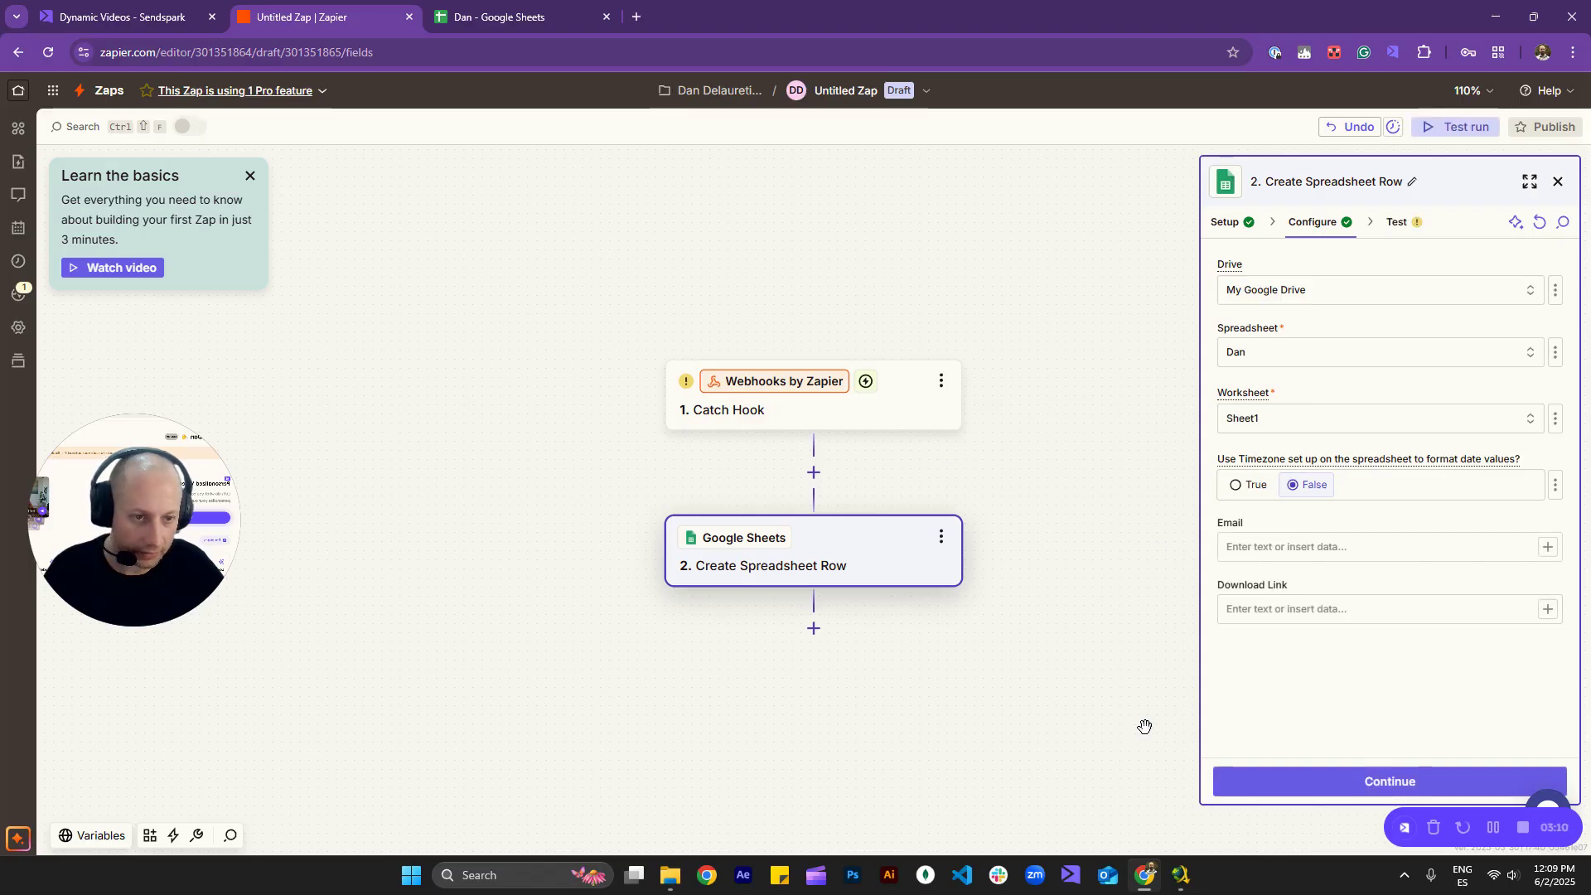
Compare the spreadsheet's column headers, widen the settings panel, and select the Email field
{"action": "left_click", "coordinate": [505, 17]}
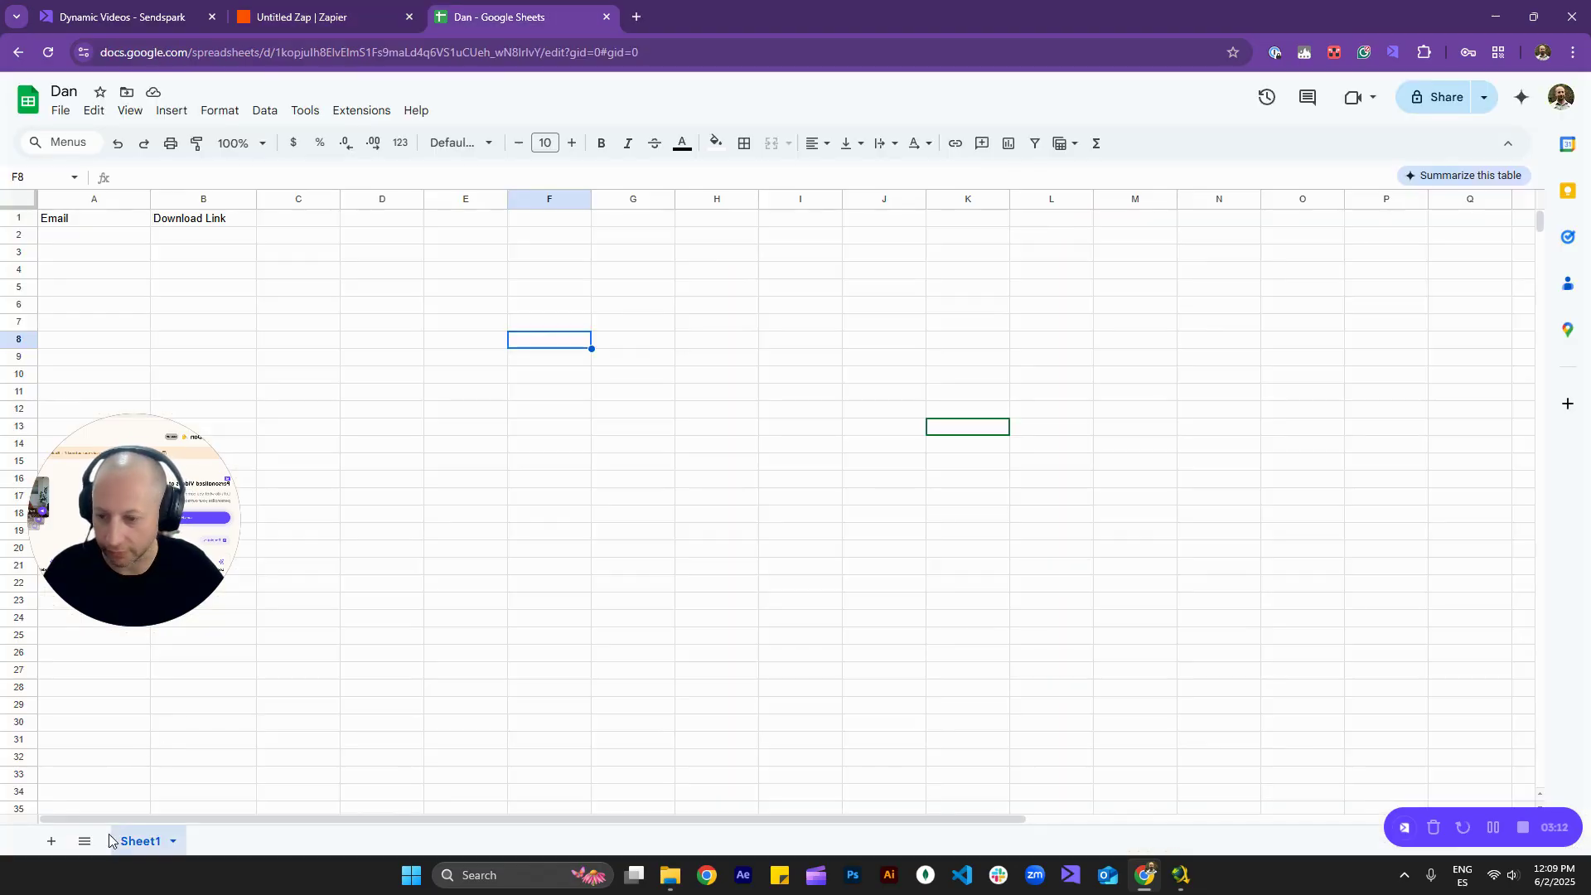
{"action": "left_click", "coordinate": [274, 11]}
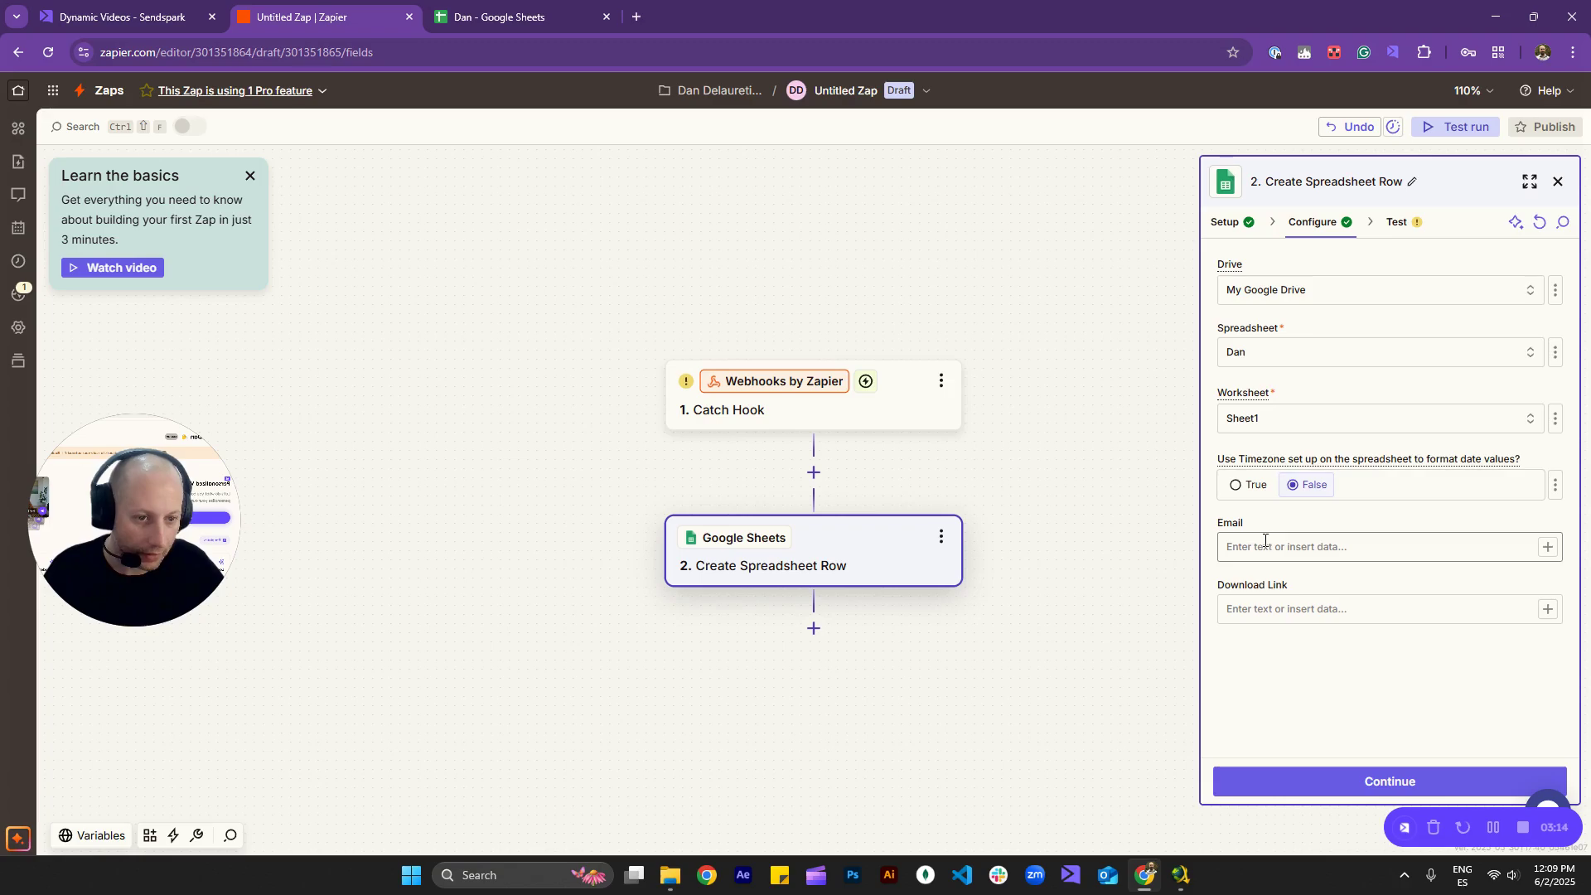
{"action": "mouse_move", "coordinate": [1211, 519]}
{"action": "left_mouse_down"}
{"action": "mouse_move", "coordinate": [1234, 519]}
{"action": "mouse_move", "coordinate": [1200, 517]}
{"action": "left_mouse_up"}
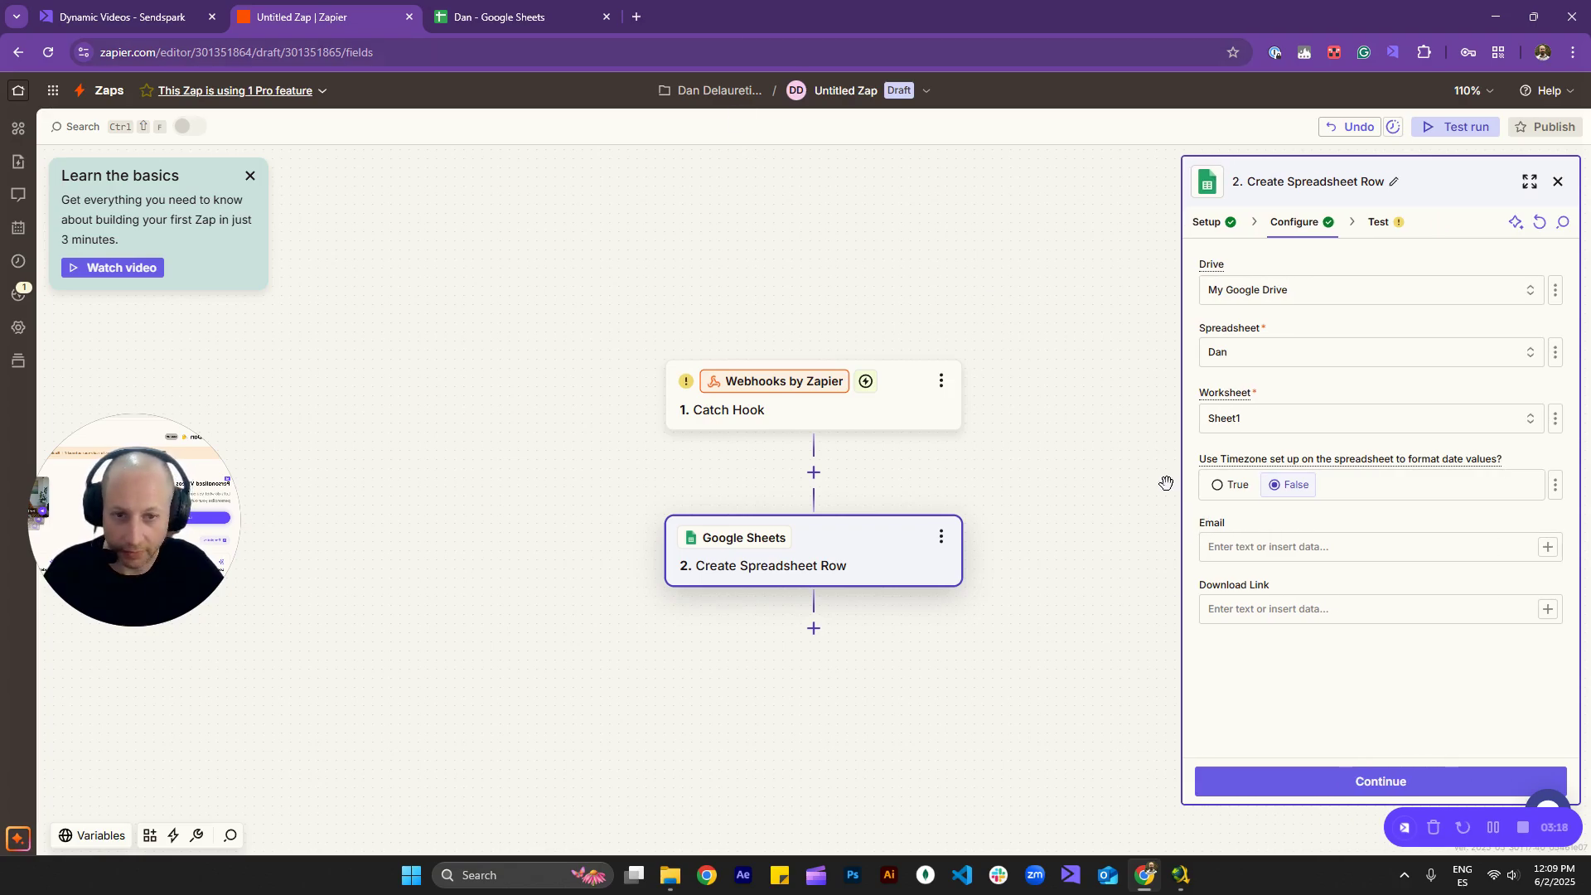
{"action": "key", "text": "ctrl+Tab"}
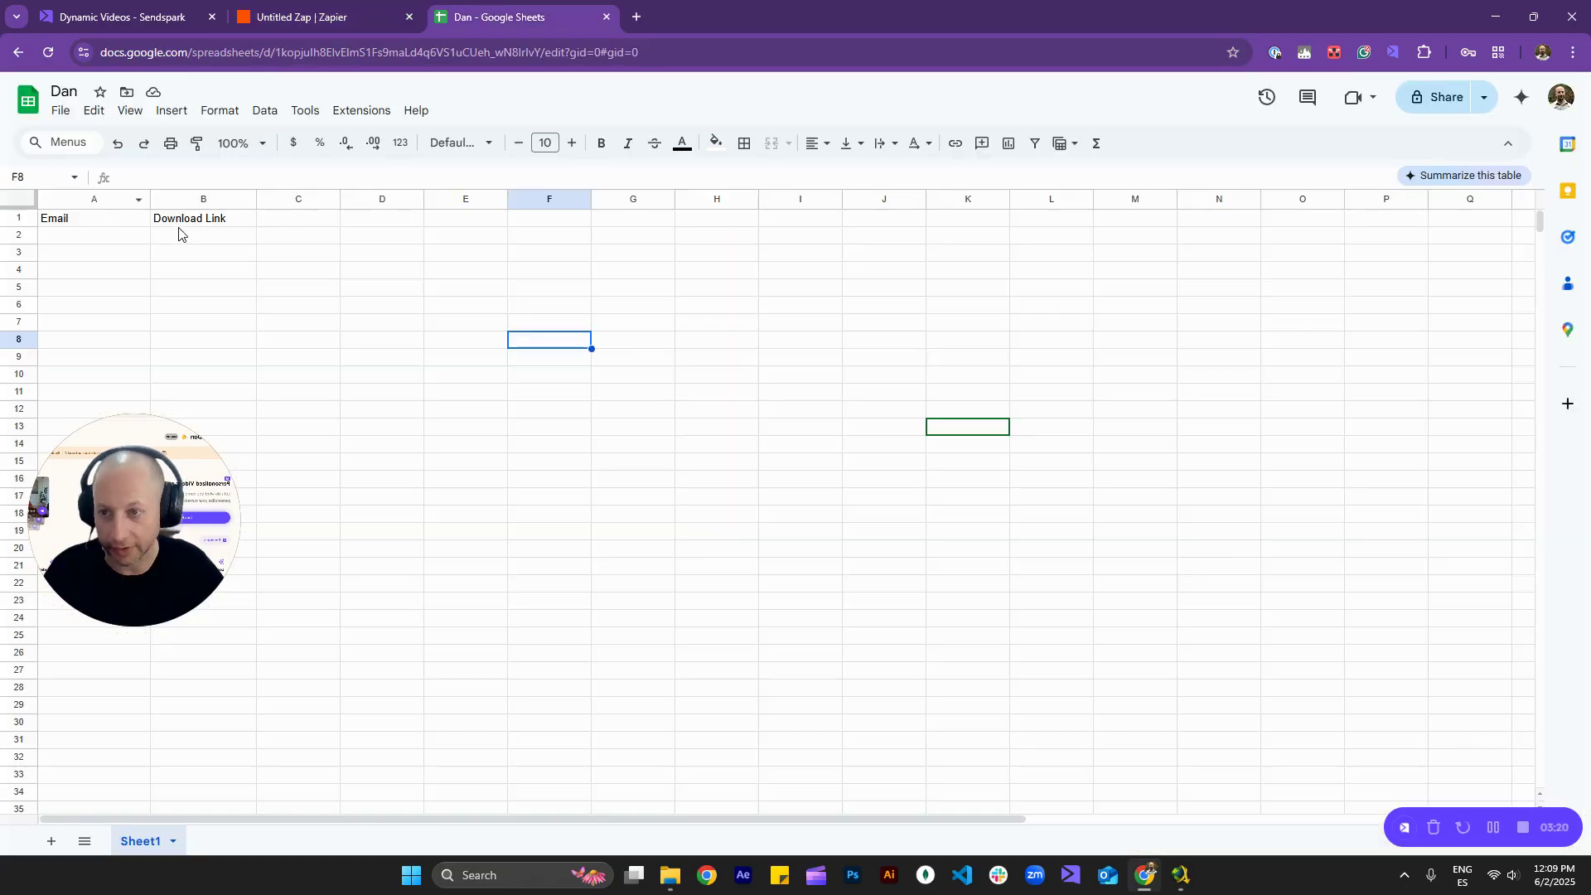
{"action": "left_click", "coordinate": [318, 16]}
{"action": "left_click", "coordinate": [1377, 557]}
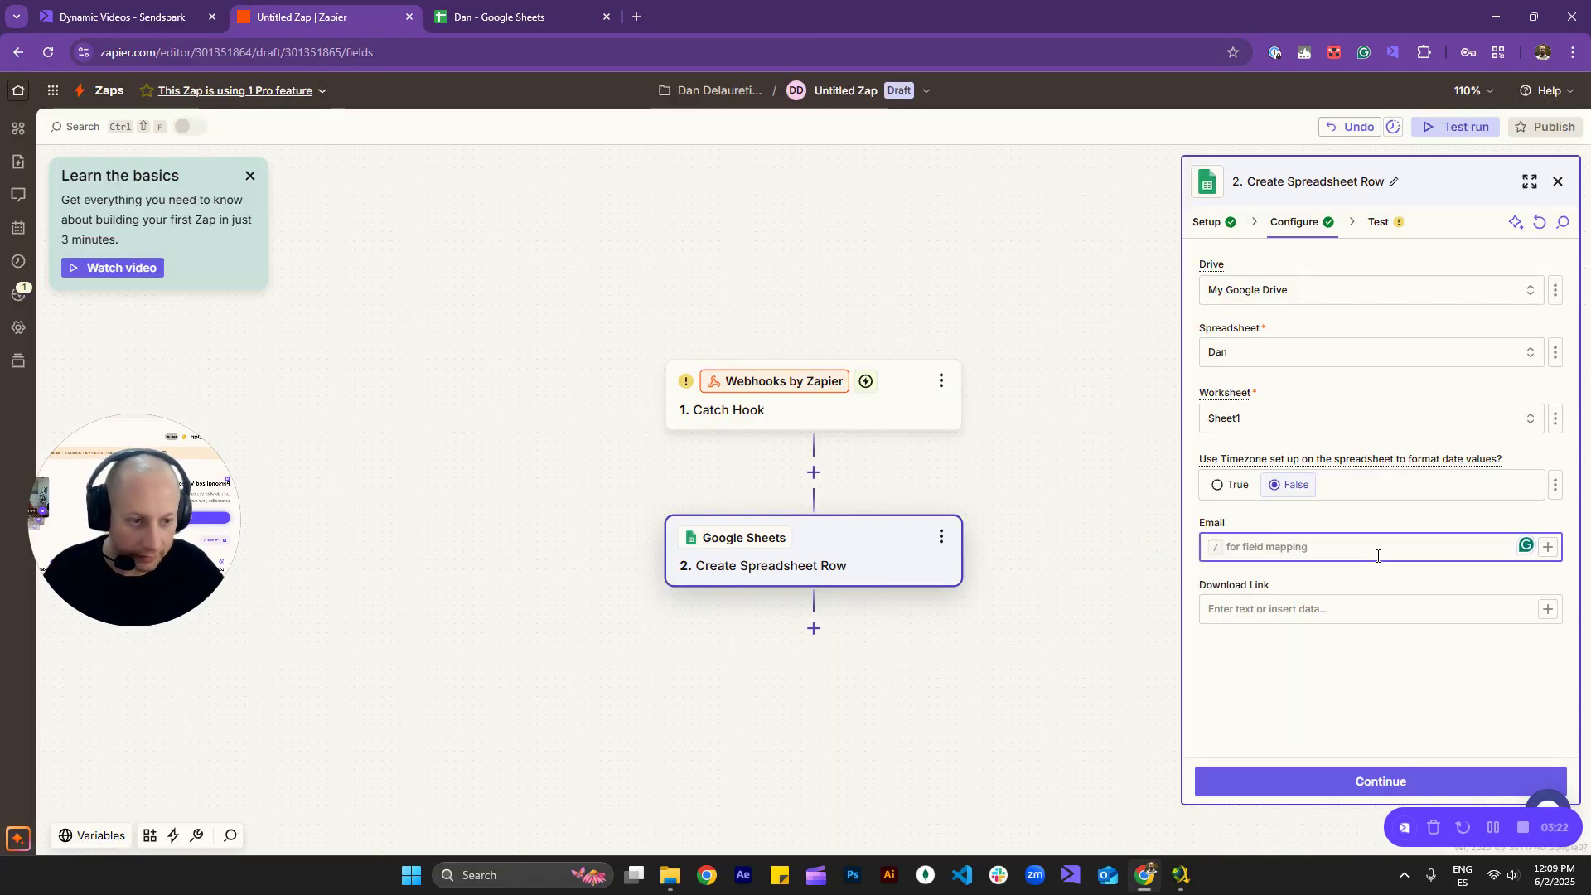
Test the Catch Hook trigger and pick Sendspark request A as the sample record
{"action": "left_click", "coordinate": [895, 418]}
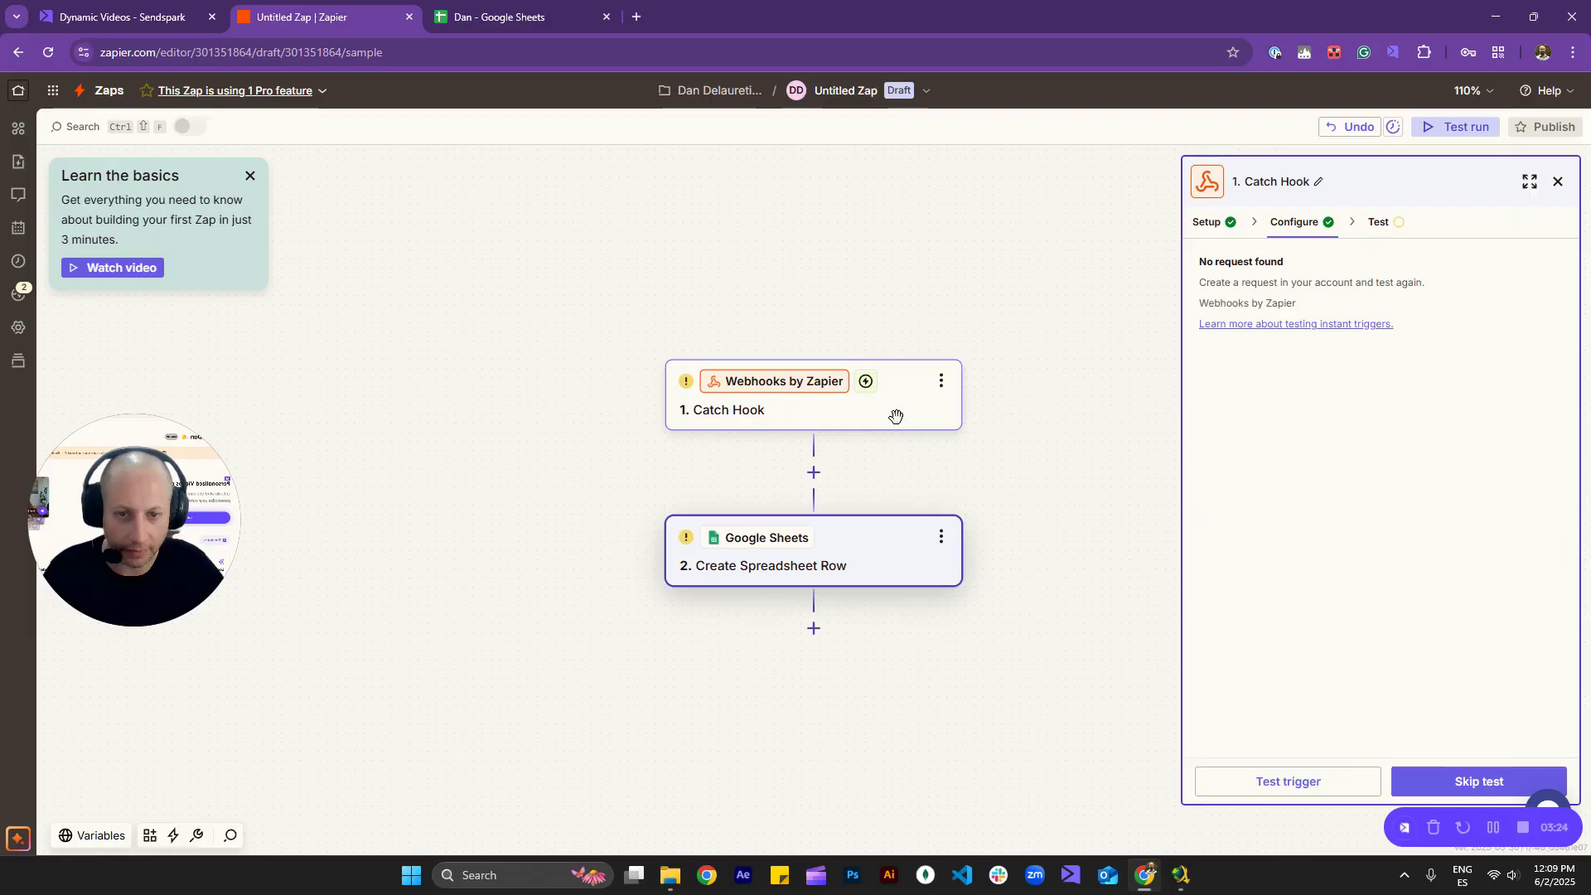
{"action": "left_click", "coordinate": [195, 6]}
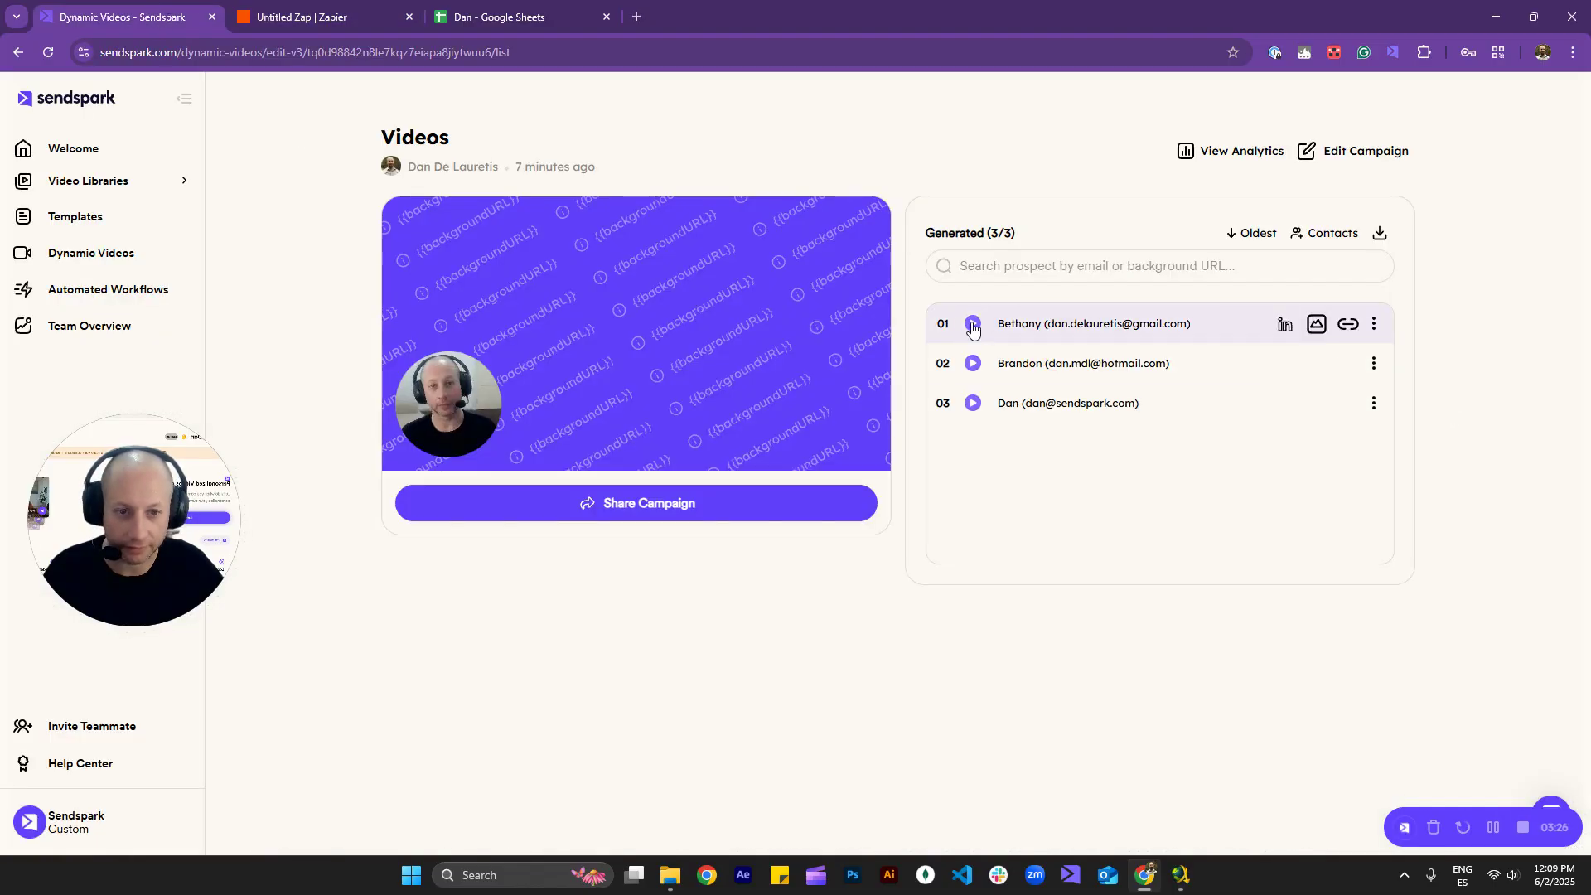
{"action": "left_click", "coordinate": [296, 10]}
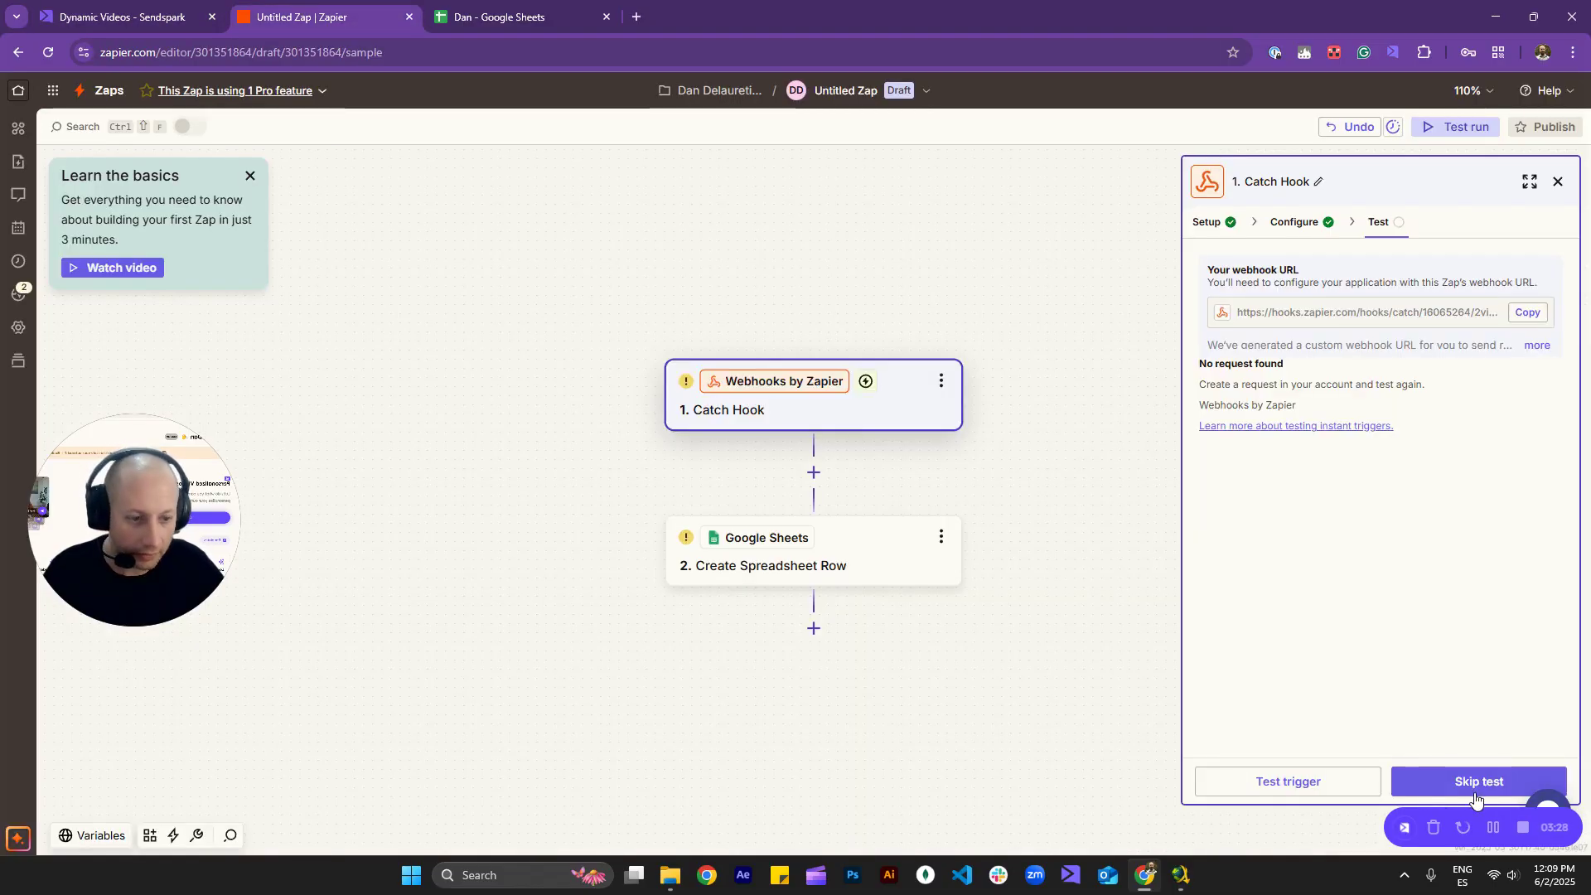
{"action": "left_click", "coordinate": [1283, 781]}
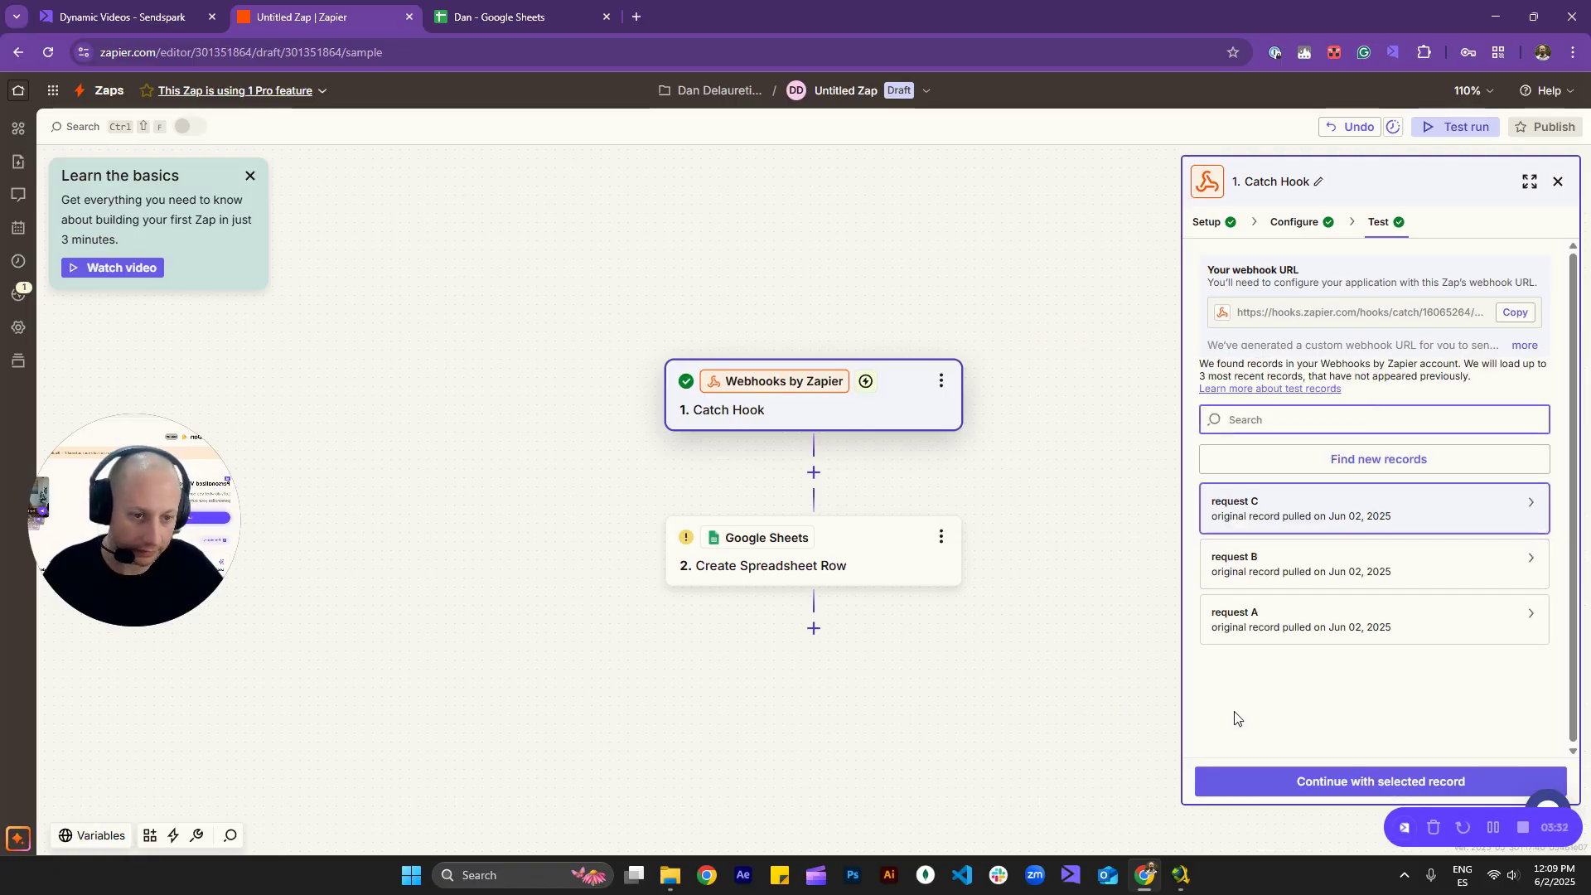
{"action": "left_click", "coordinate": [1346, 634]}
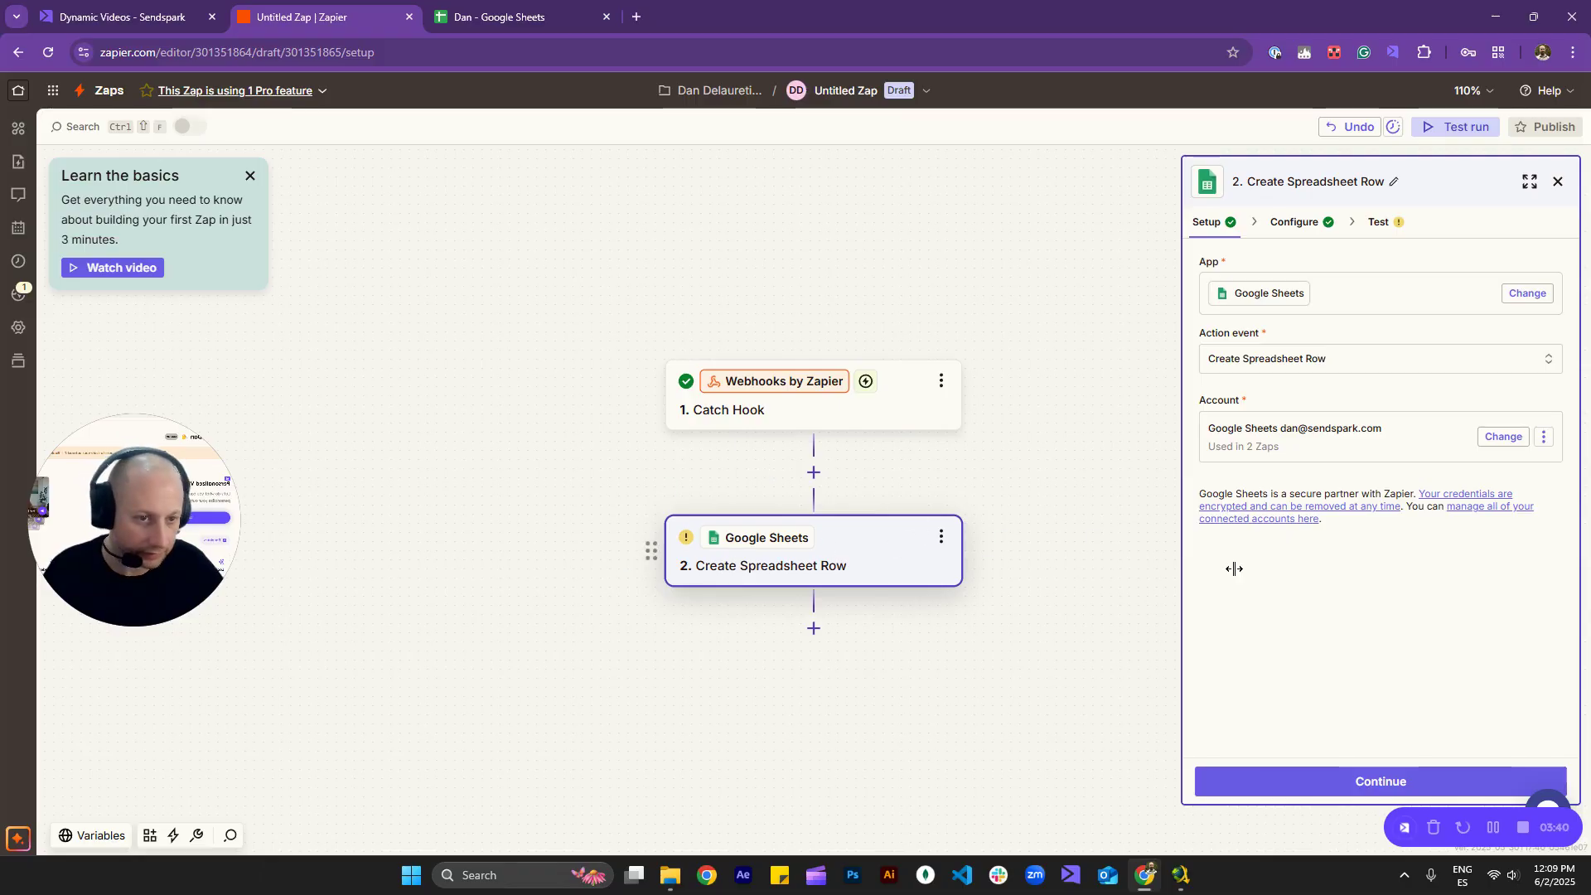
Map the Catch Hook's Contact Email into the spreadsheet row's Email field
{"action": "left_click", "coordinate": [1381, 783]}
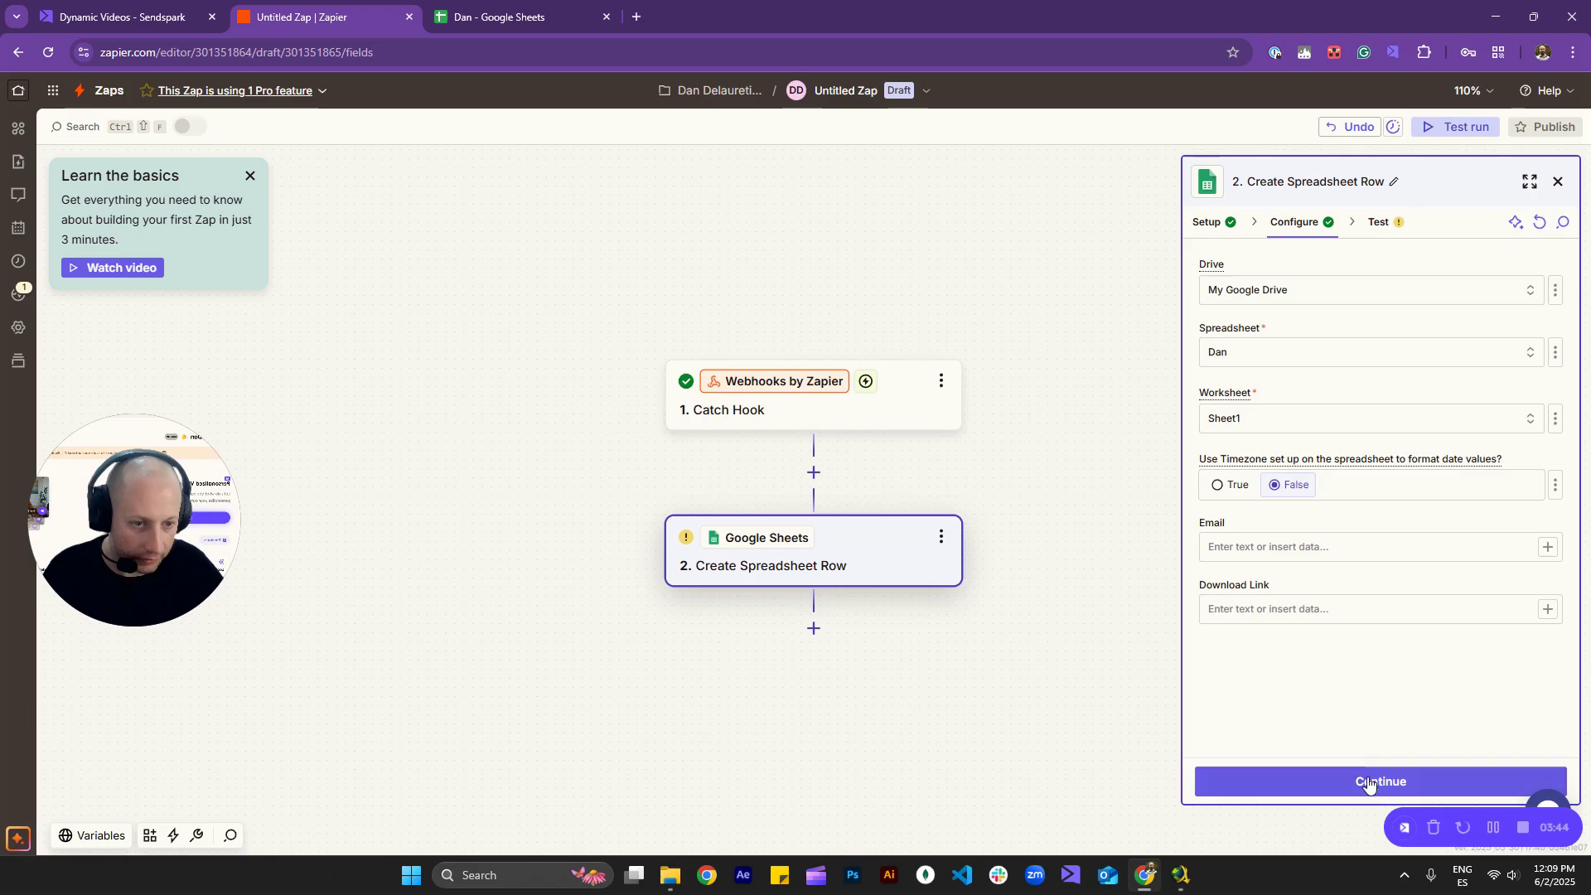
{"action": "left_click", "coordinate": [1489, 551]}
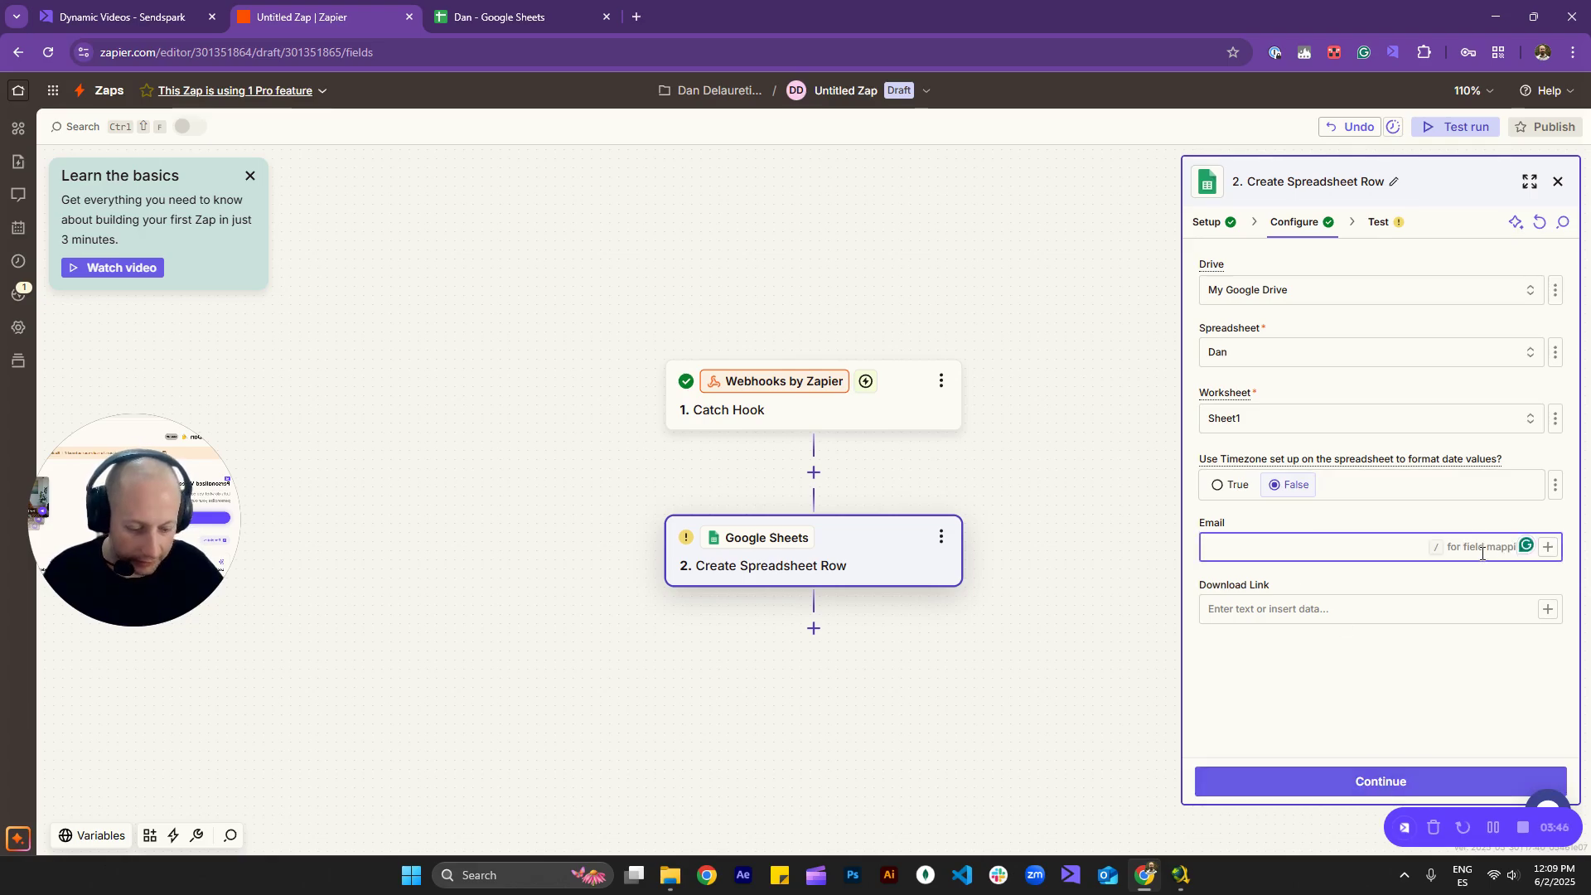
{"action": "type", "text": "/"}
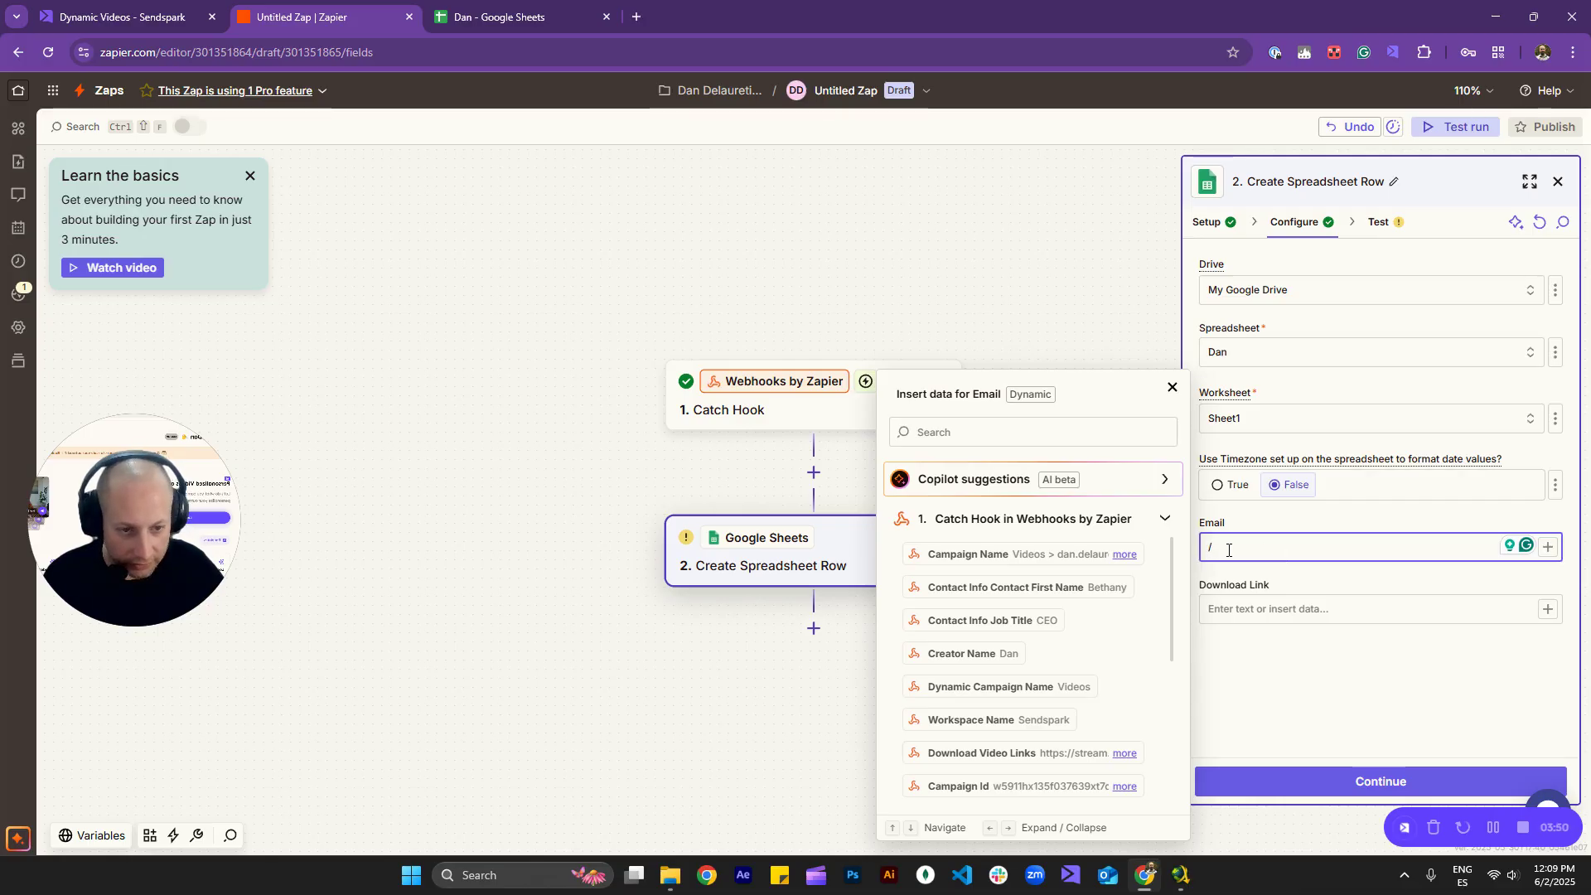
{"action": "left_click", "coordinate": [966, 435]}
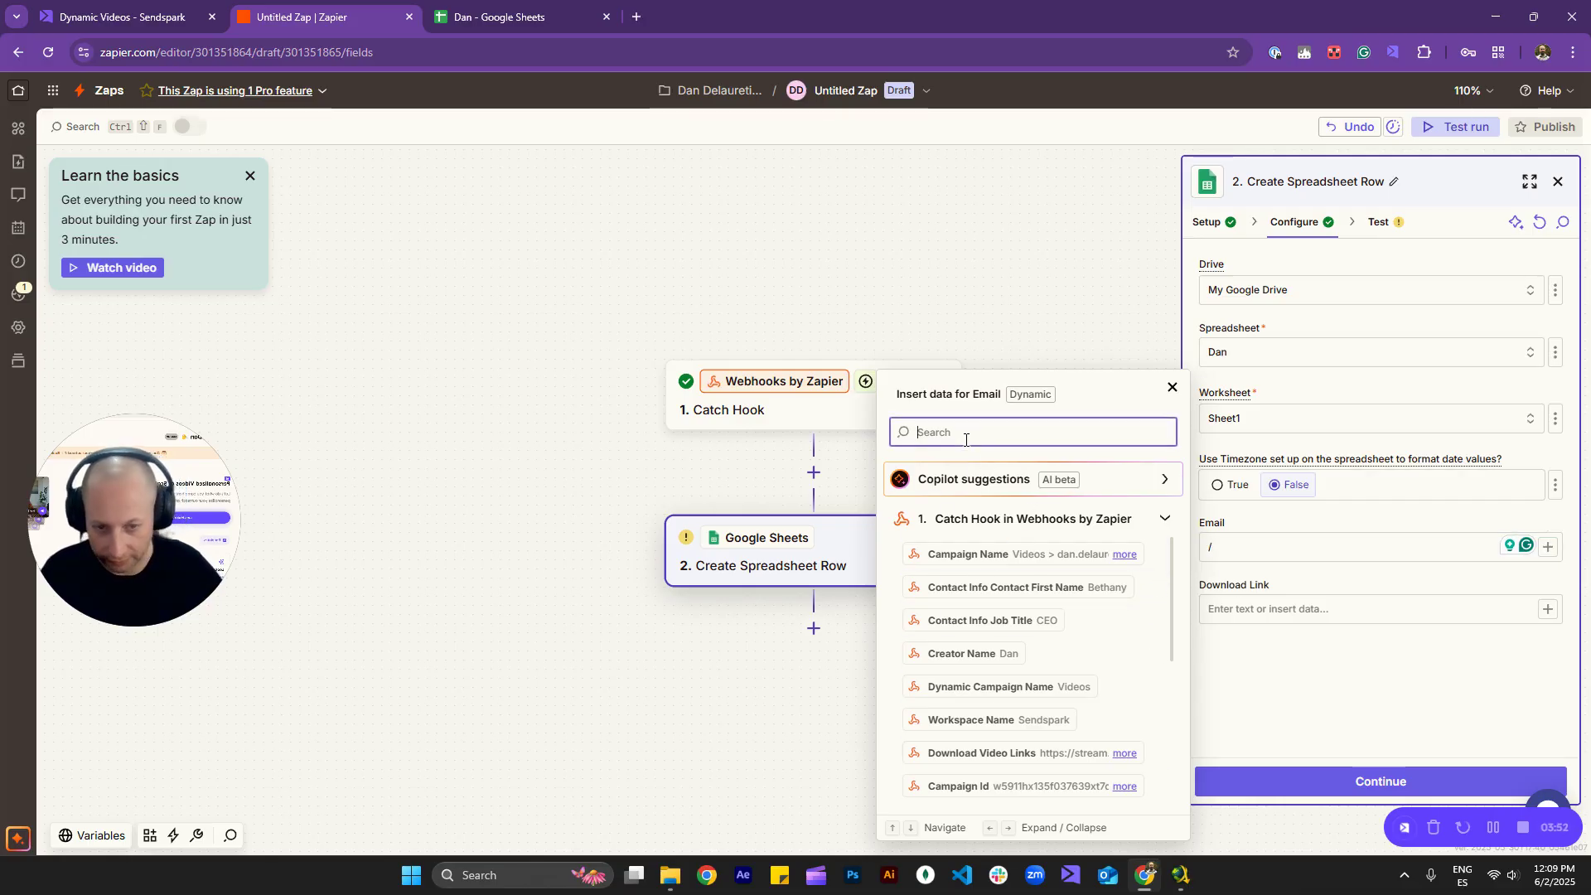
{"action": "type", "text": "emai"}
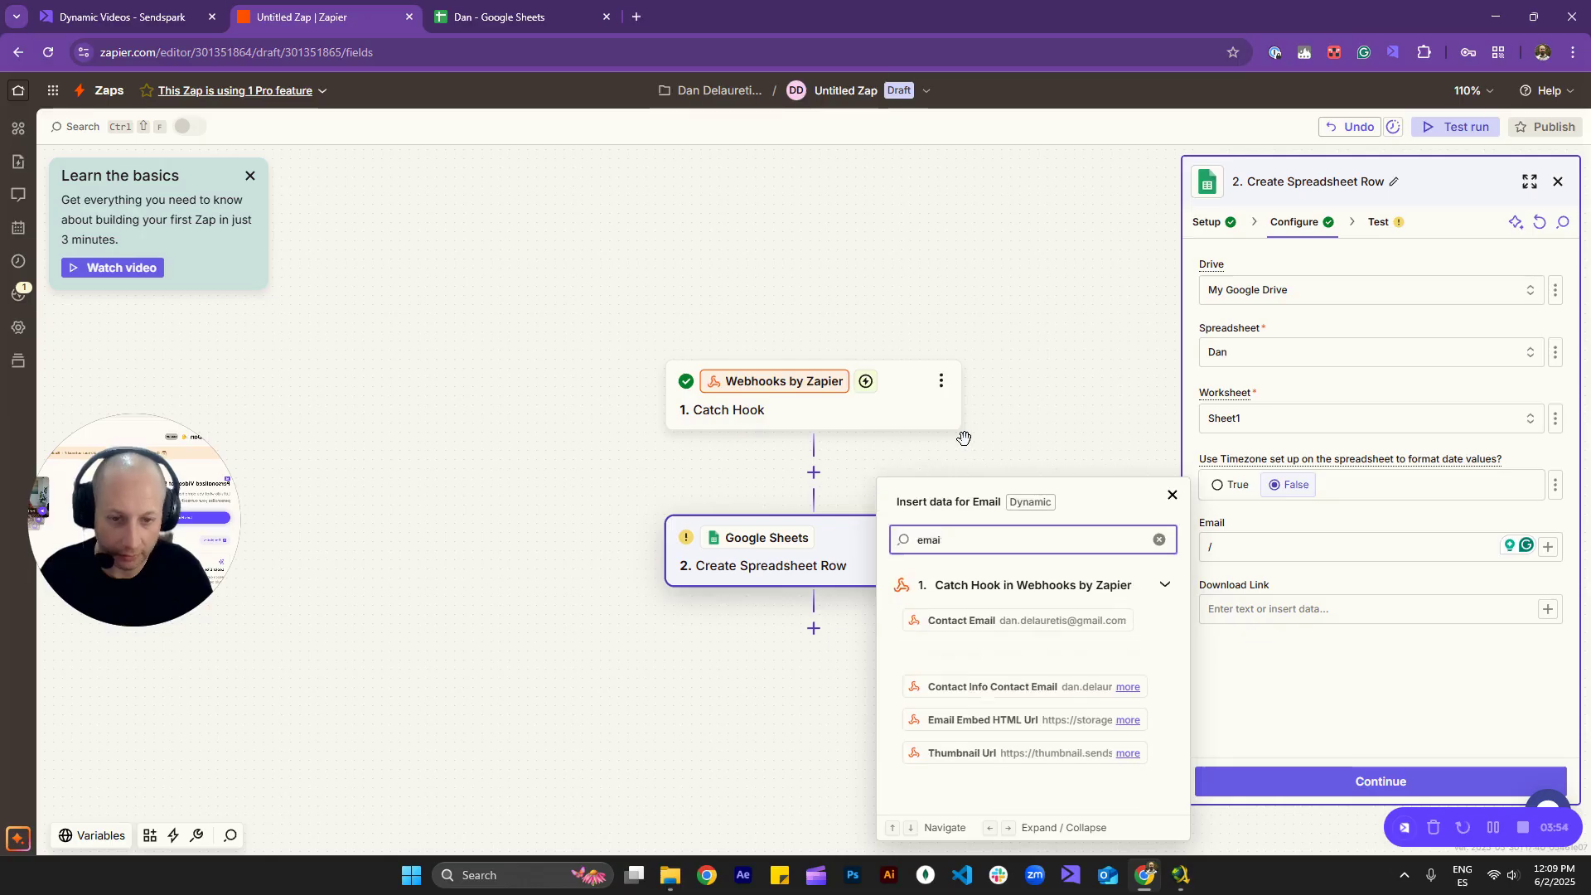
{"action": "type", "text": "l"}
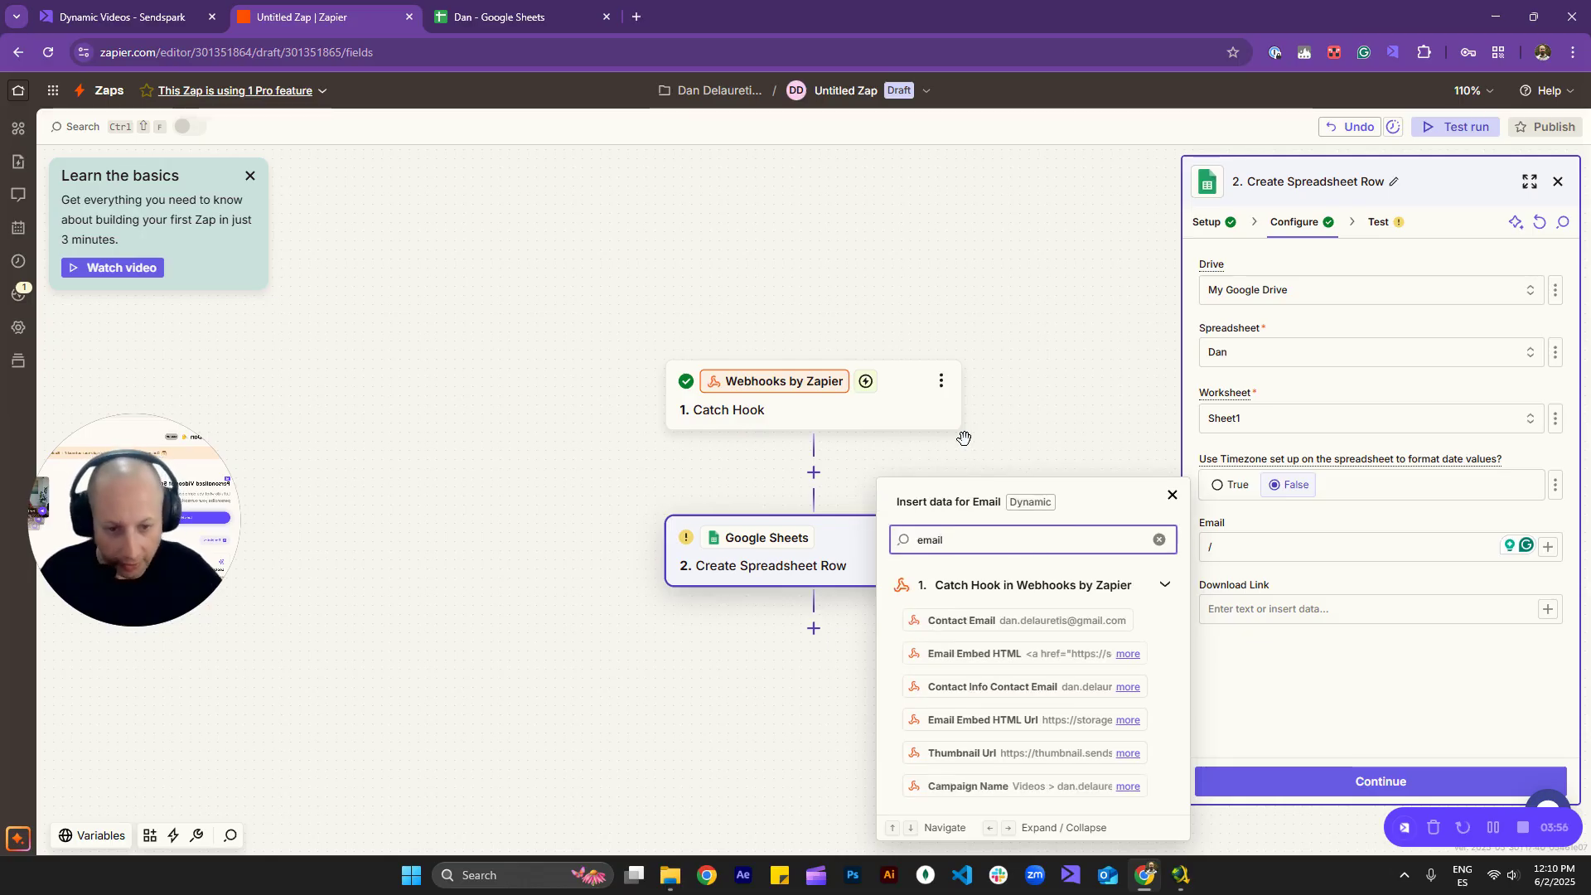
{"action": "left_click", "coordinate": [1110, 623]}
Start filling the Download Link field by searching the data fields for 'down'
{"action": "left_click", "coordinate": [1398, 609]}
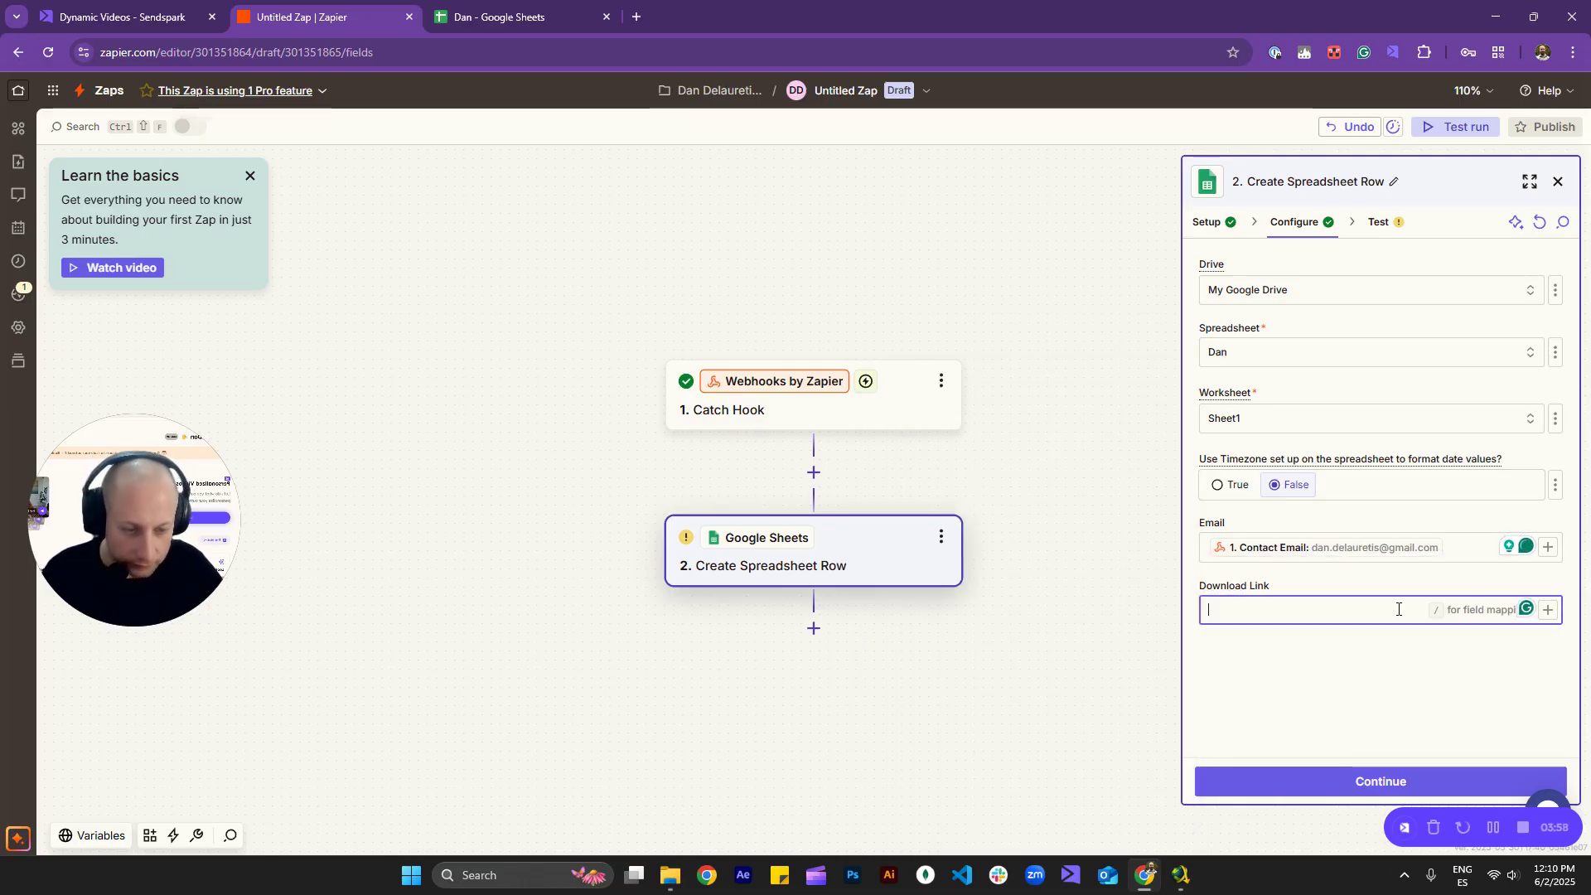
{"action": "type", "text": "/"}
{"action": "left_click", "coordinate": [972, 434]}
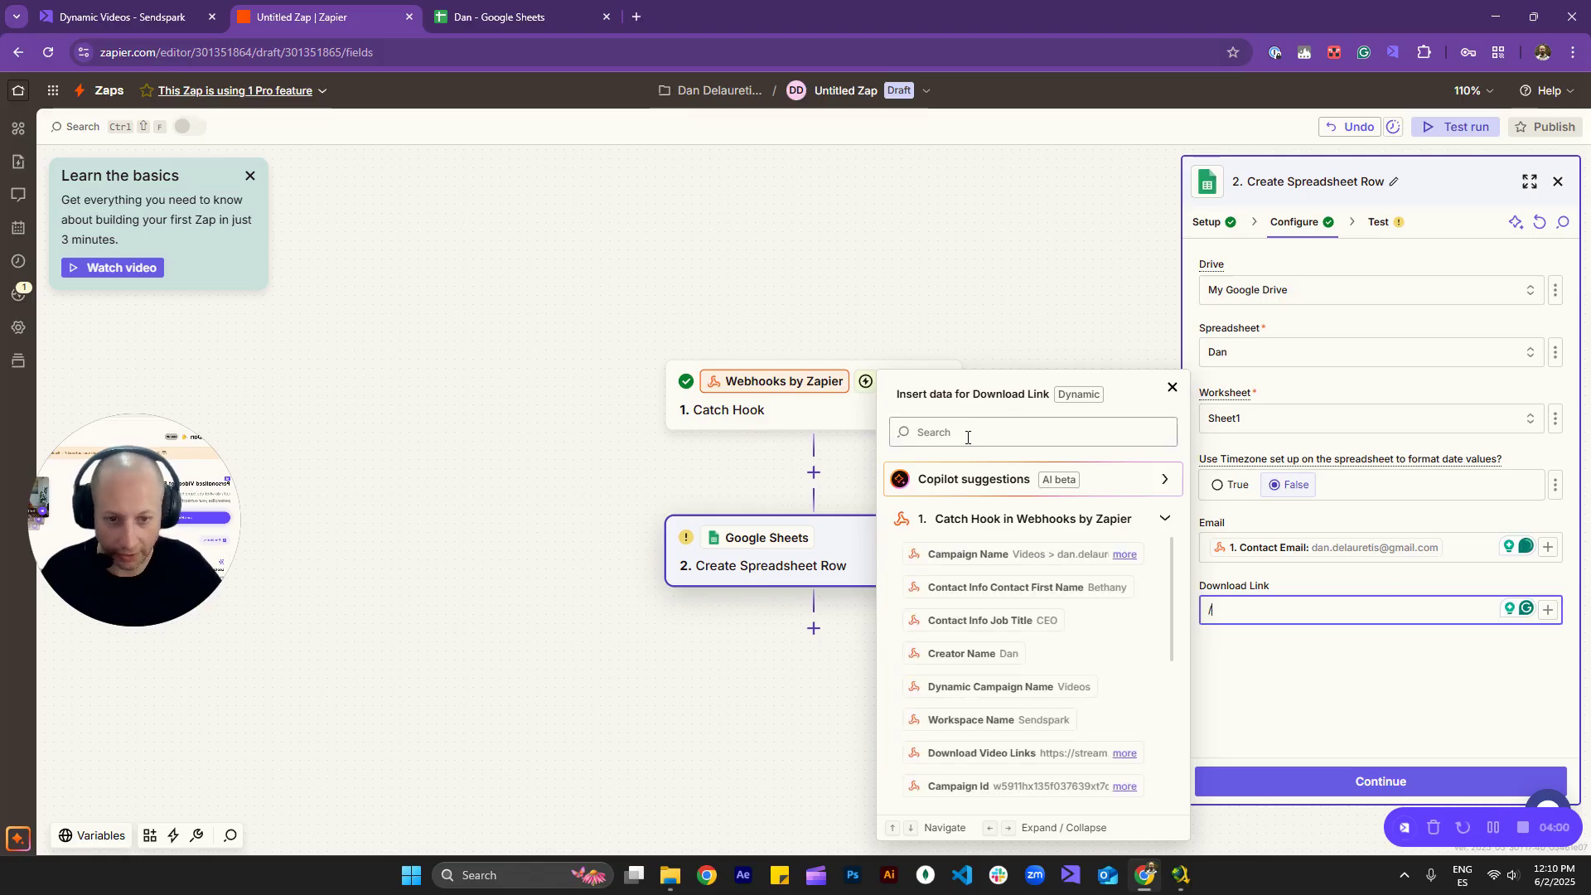
{"action": "type", "text": "down"}
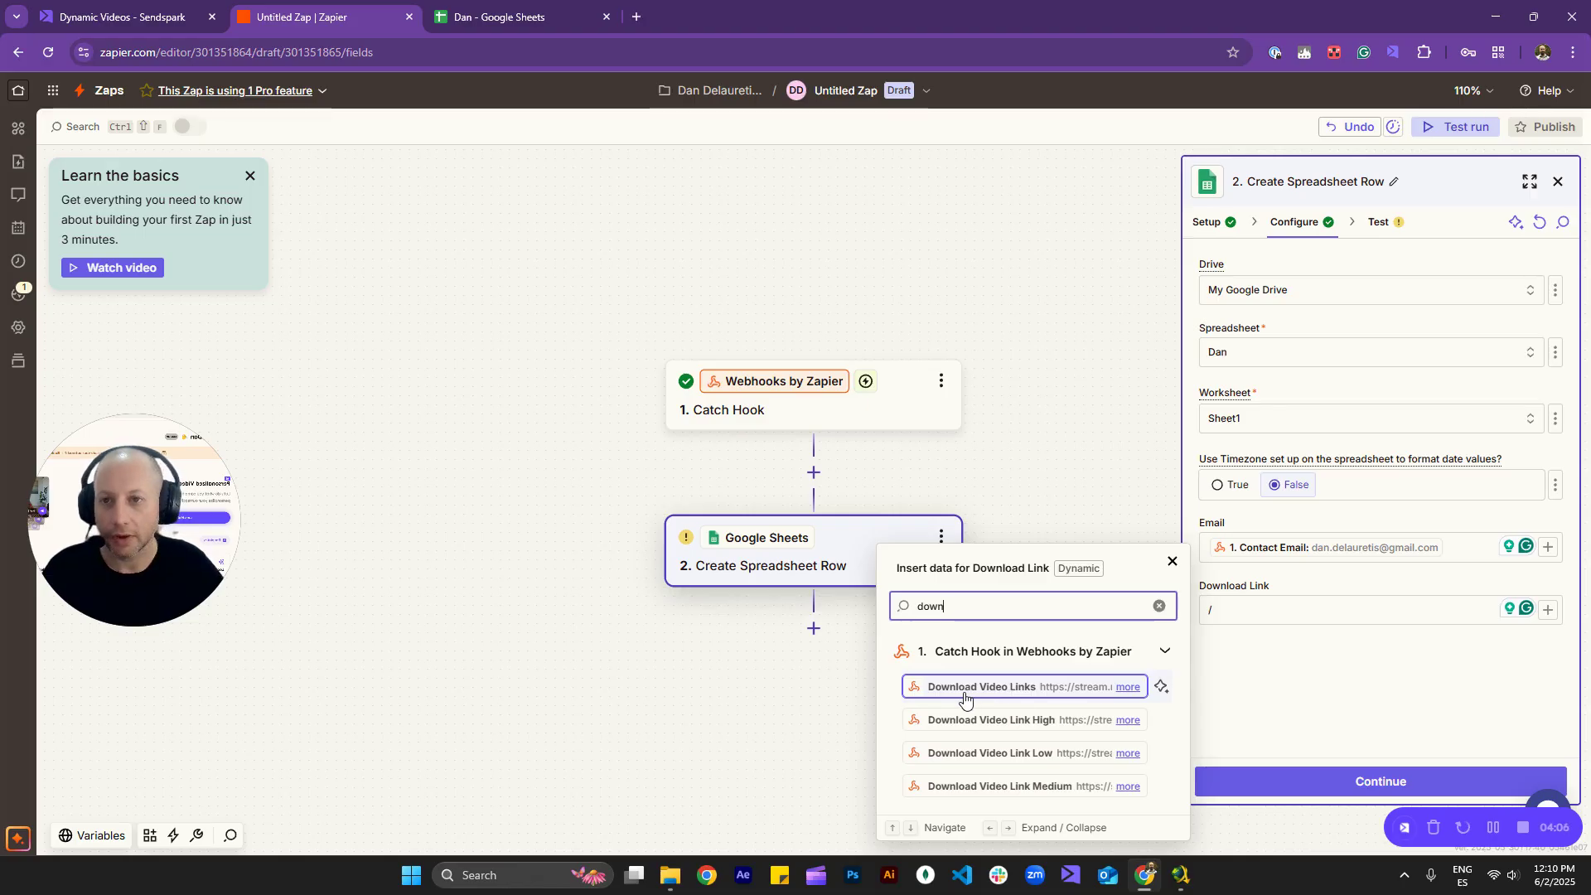
Check the Sendspark videos page, play the first personalized video, and glance at the spreadsheet
{"action": "left_click", "coordinate": [124, 16]}
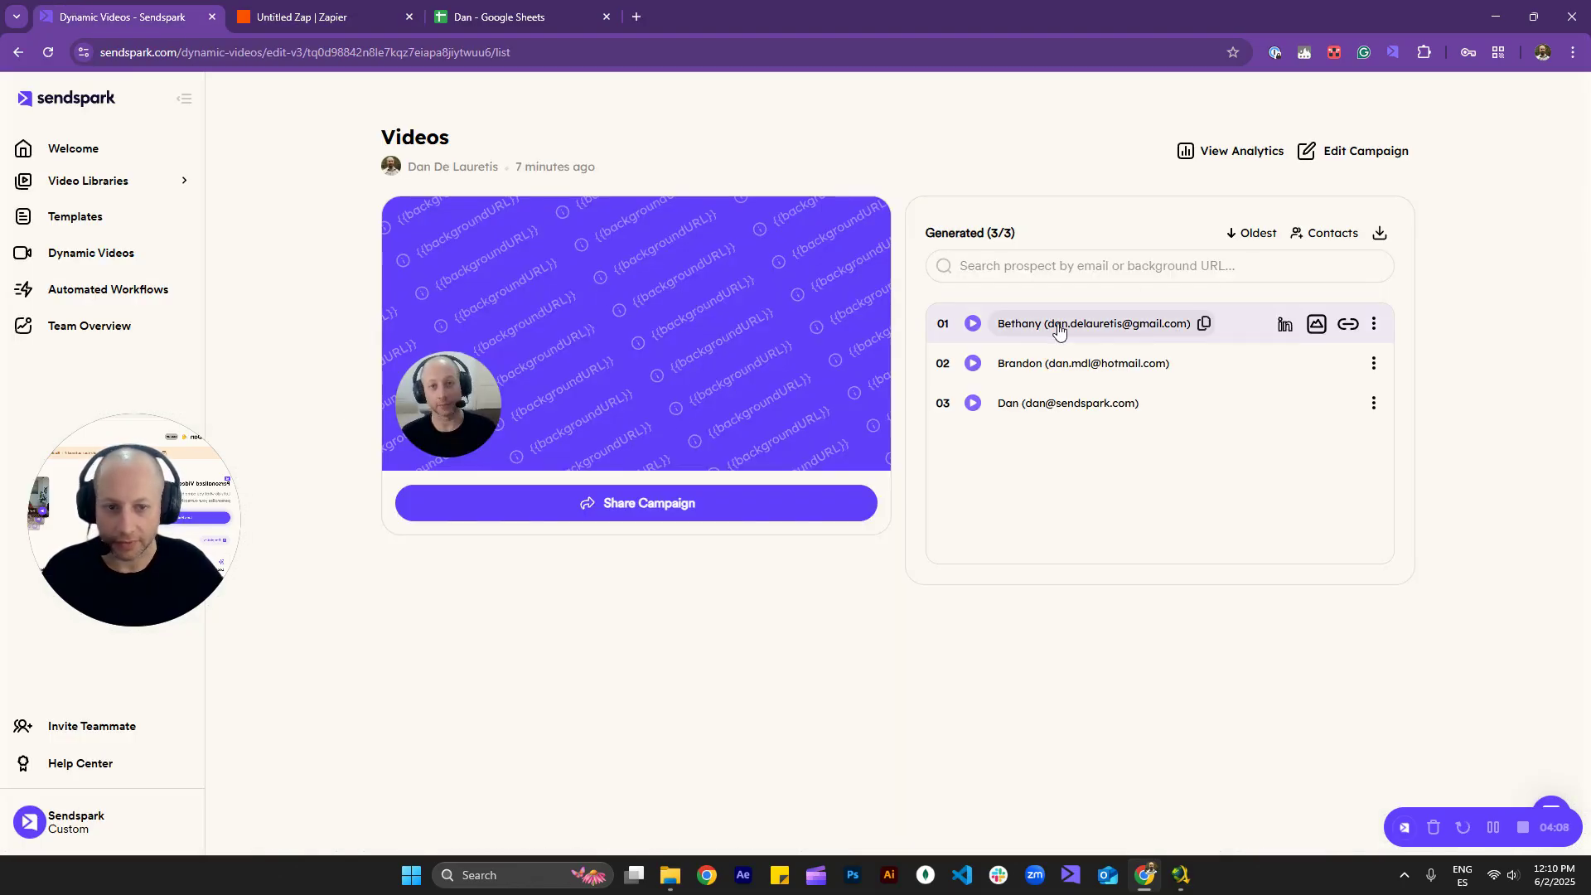
{"action": "left_click", "coordinate": [972, 323]}
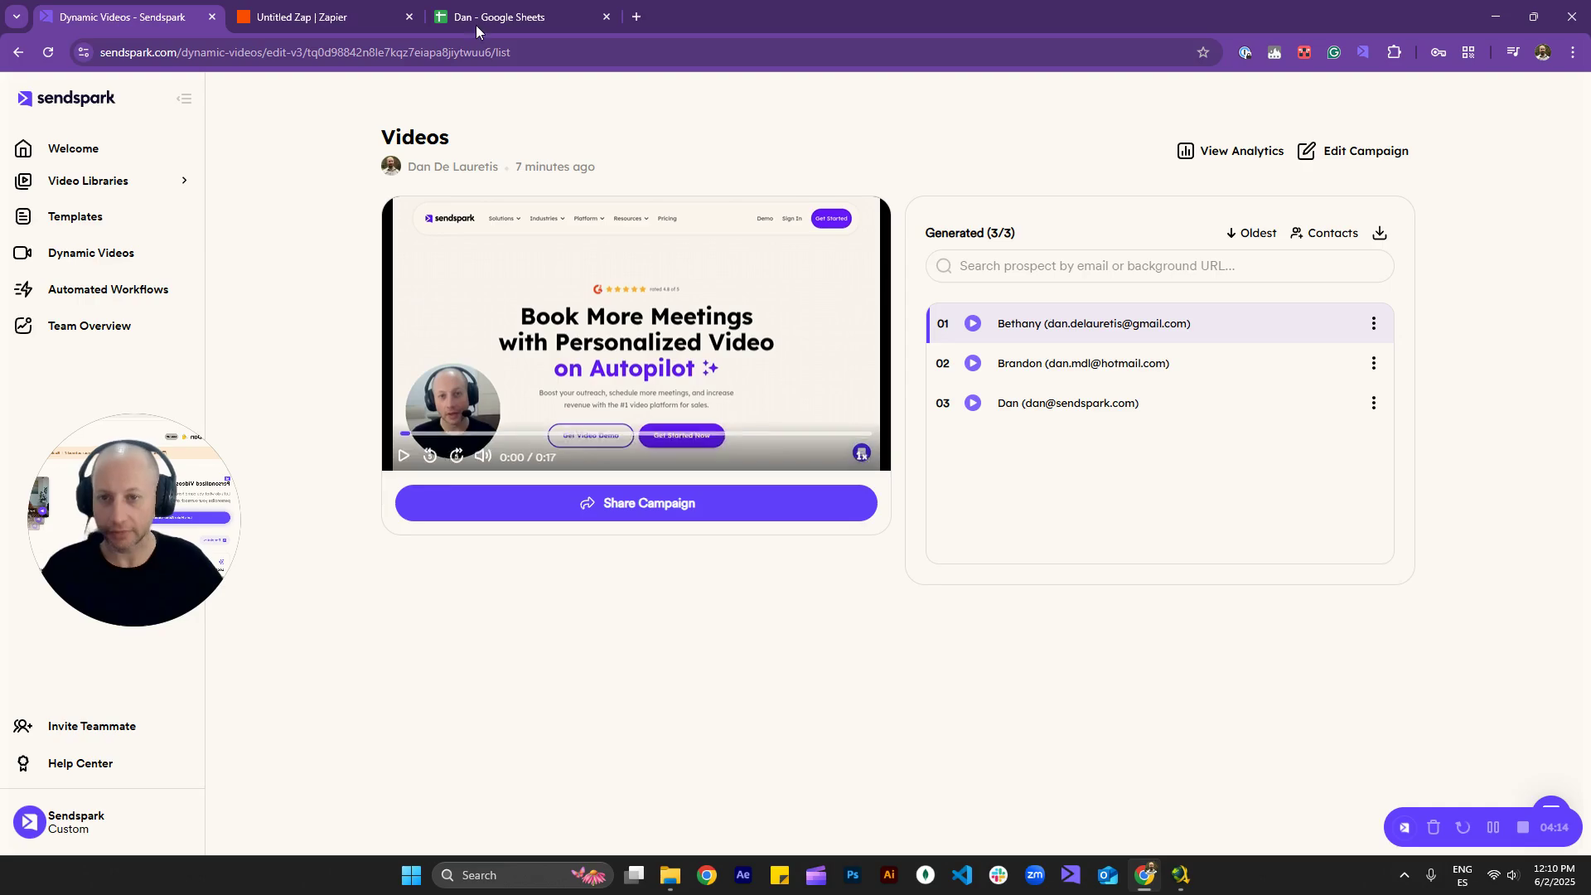
{"action": "left_click", "coordinate": [496, 10]}
{"action": "left_click", "coordinate": [332, 14]}
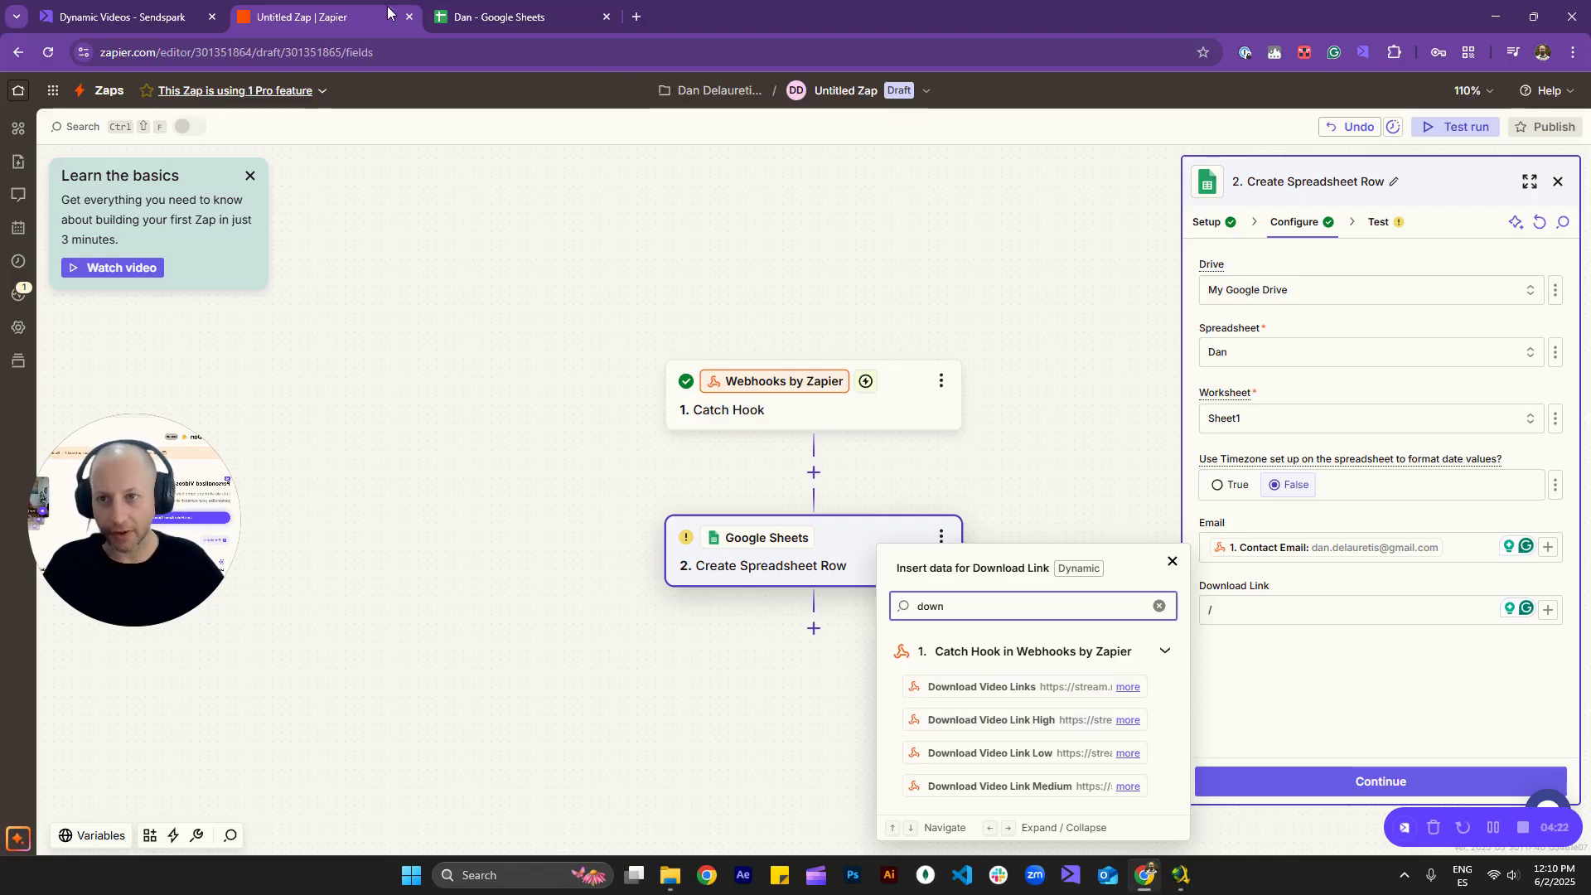
{"action": "left_click", "coordinate": [165, 13]}
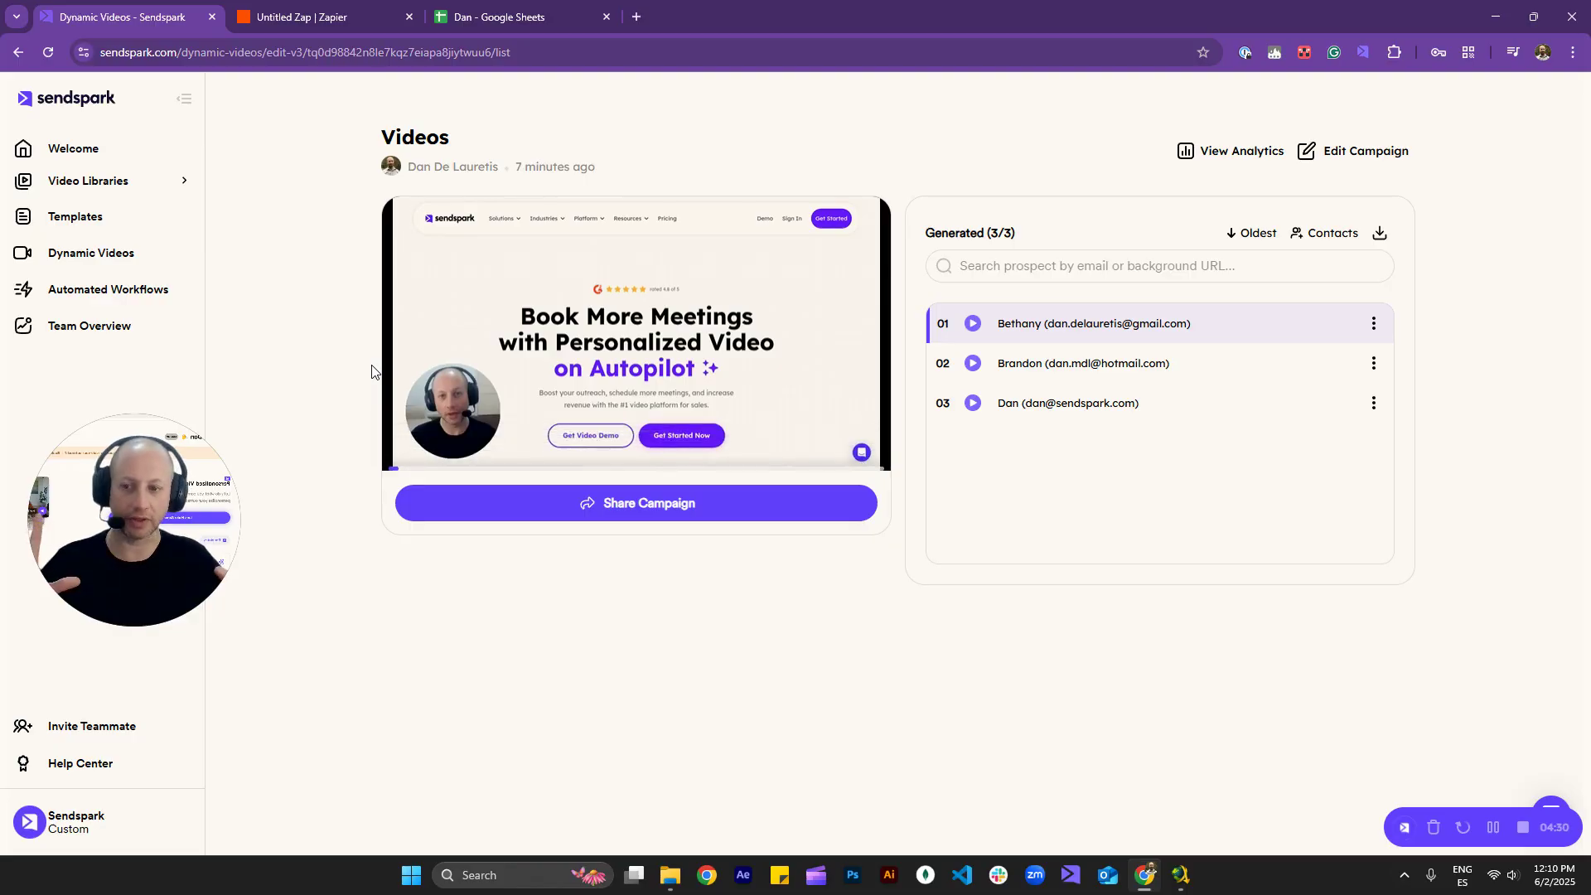
{"action": "left_click", "coordinate": [375, 8]}
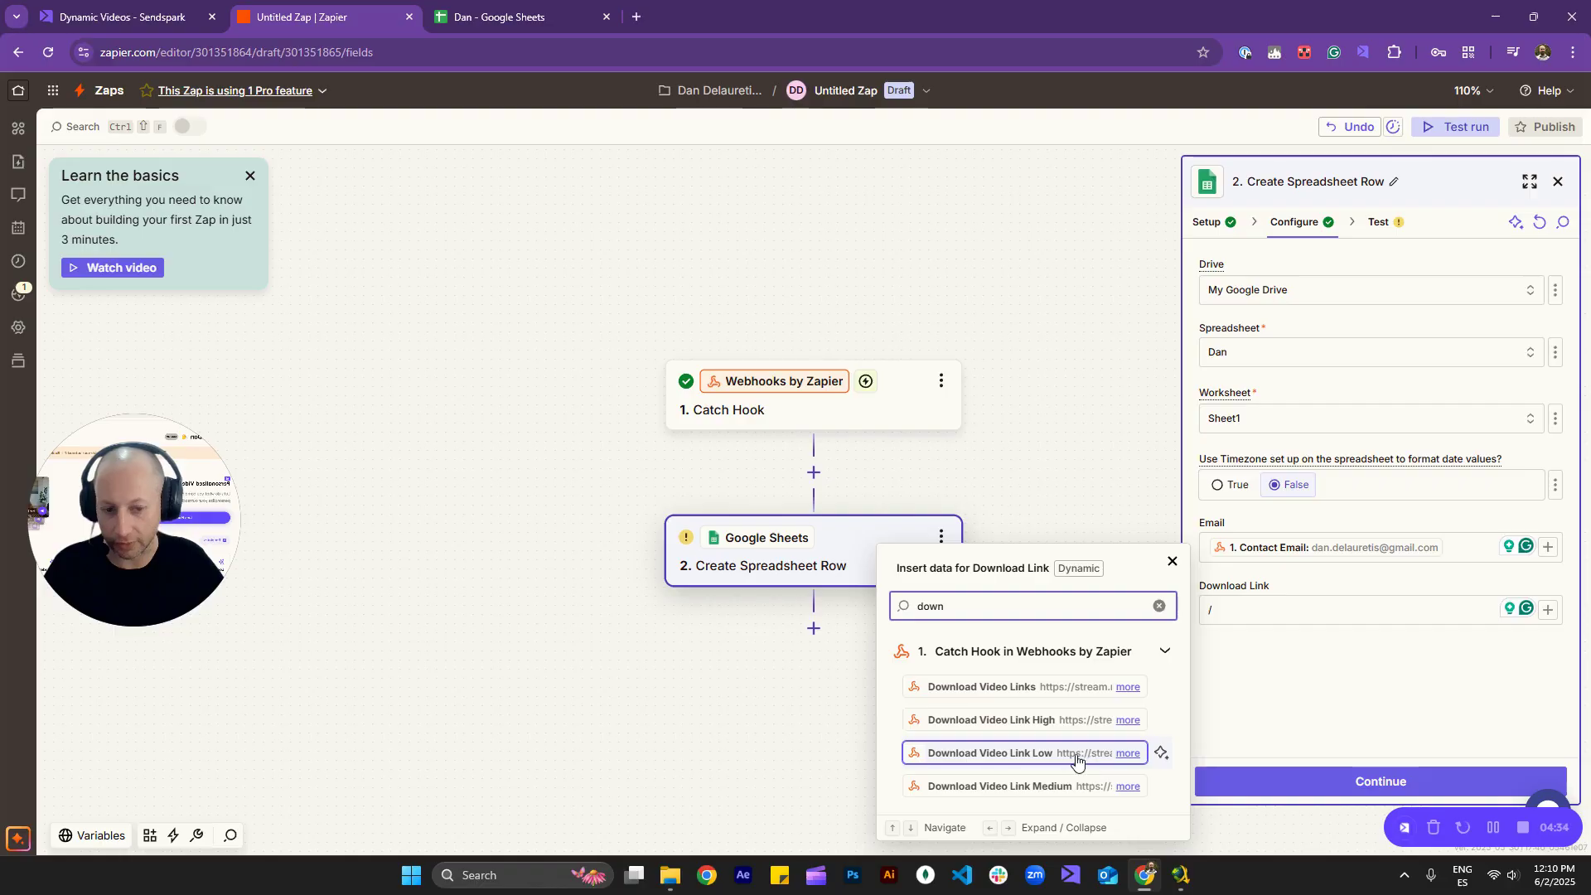
Map Download Video Links into the Download Link field and continue to testing
{"action": "left_click", "coordinate": [977, 688]}
{"action": "left_click", "coordinate": [1439, 696]}
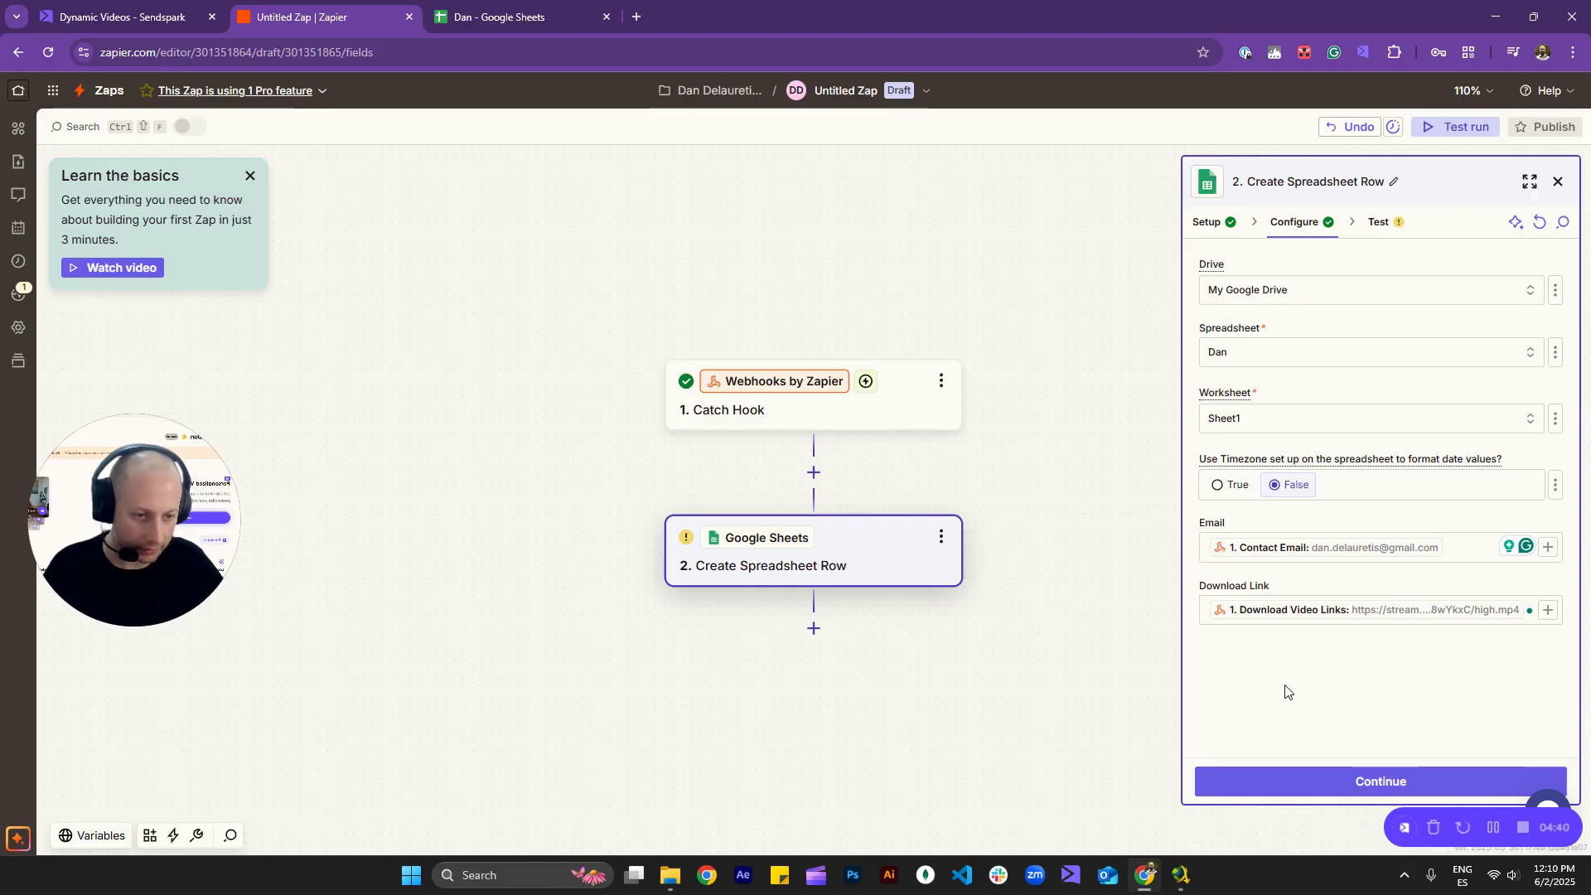
{"action": "left_click", "coordinate": [1402, 795]}
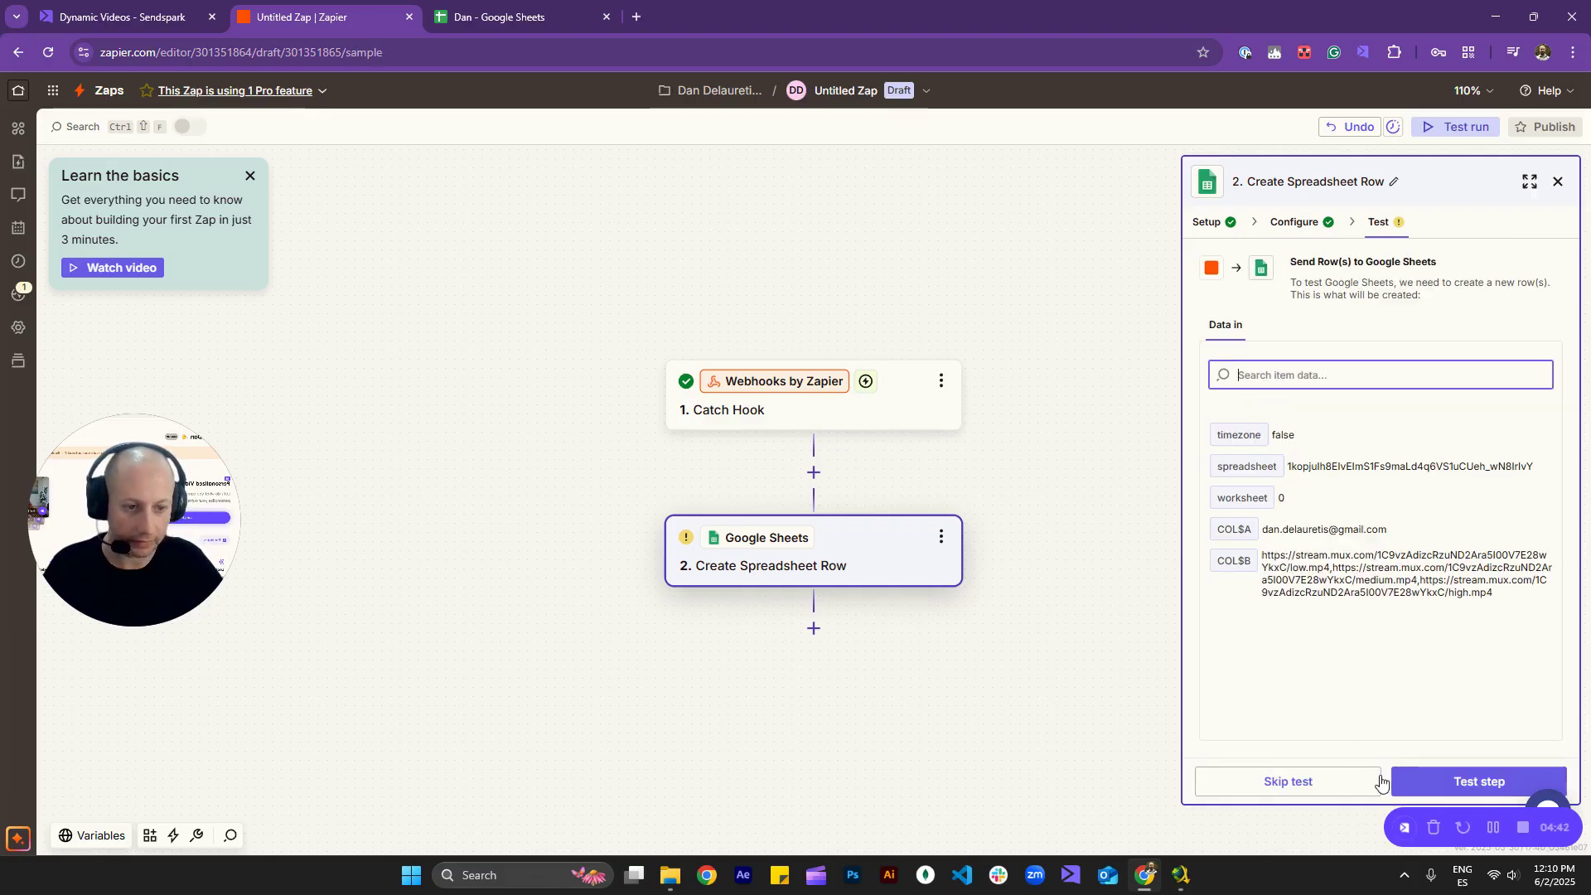
Send a test row to Google Sheets and check row 2 in the Dan spreadsheet
{"action": "left_click", "coordinate": [1458, 783]}
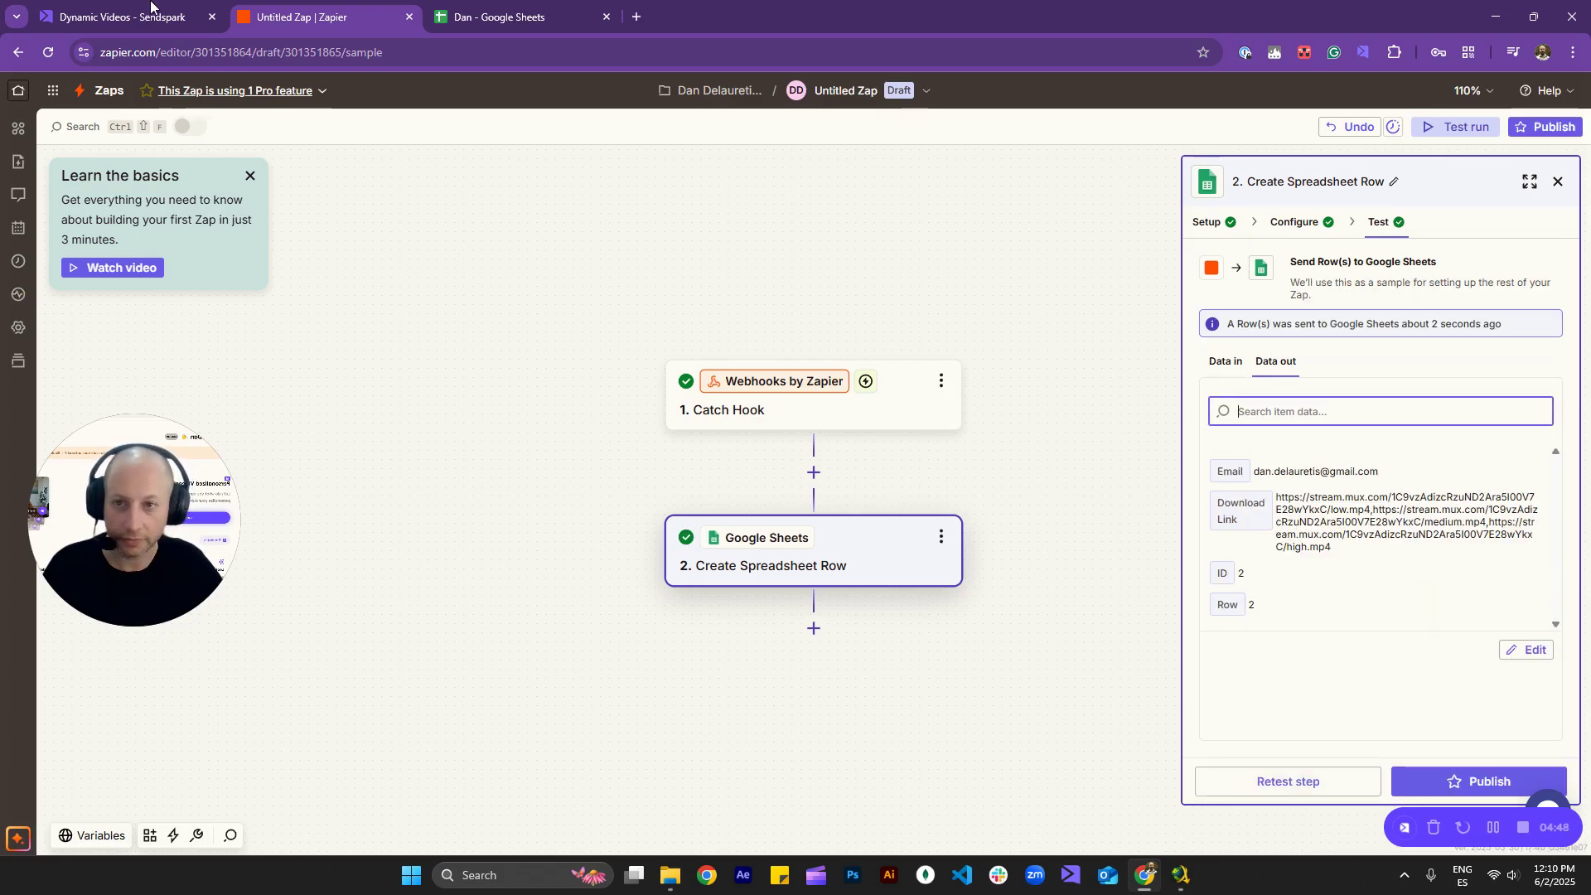
{"action": "left_click", "coordinate": [542, 11]}
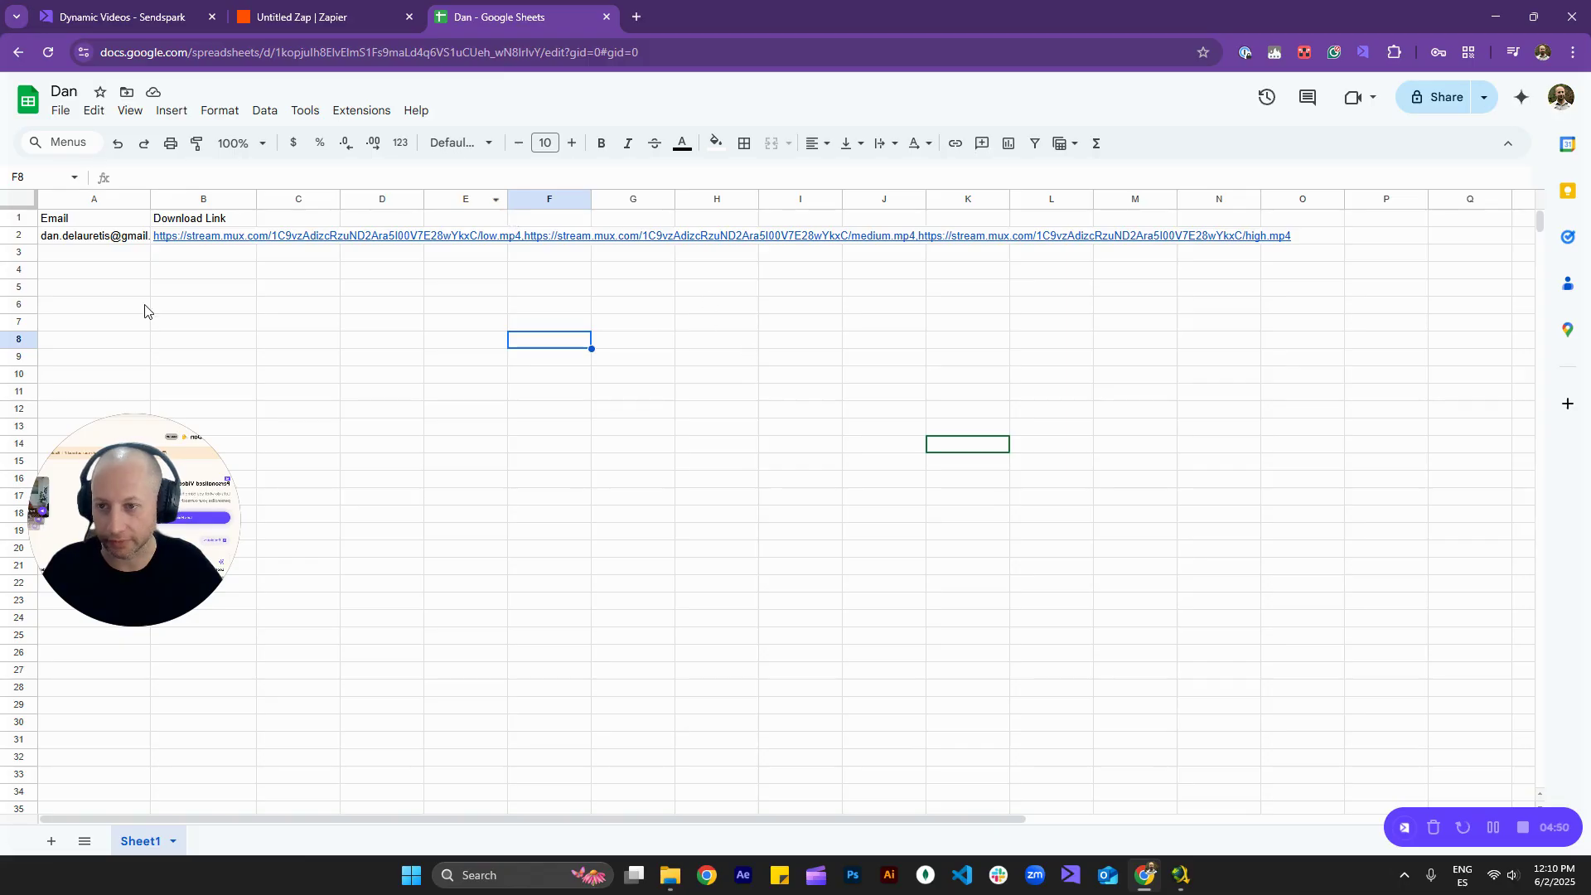
Copy the Download Link cells B2:B15 so JDownloader grabs the video links
{"action": "left_click", "coordinate": [245, 328]}
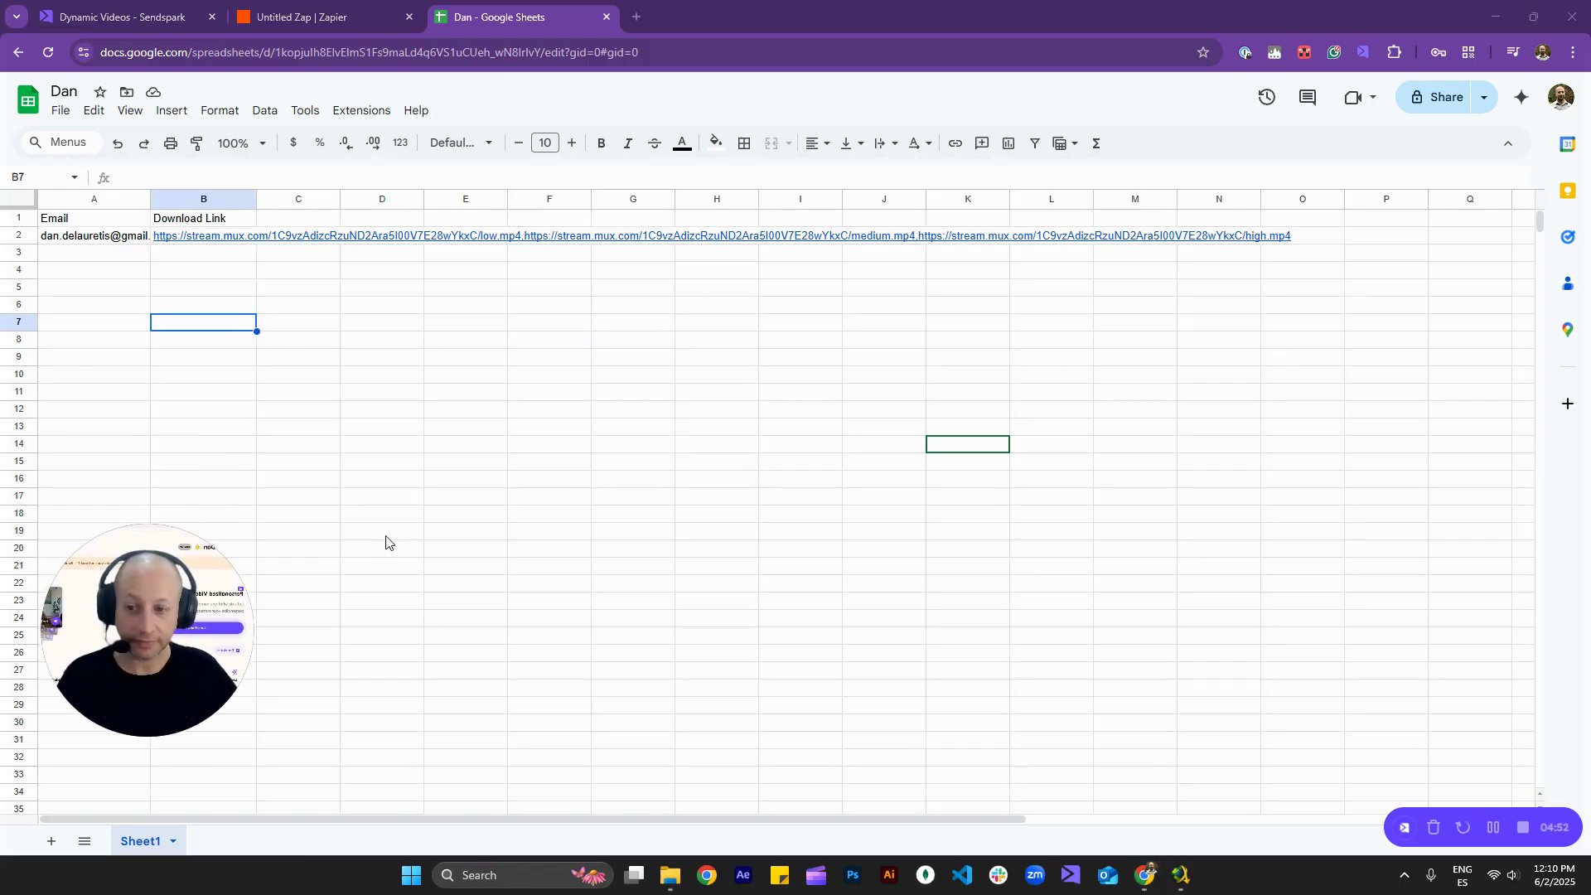
{"action": "left_click", "coordinate": [389, 393]}
{"action": "left_click", "coordinate": [217, 461]}
{"action": "left_click_drag", "start_coordinate": [220, 475], "coordinate": [216, 242]}
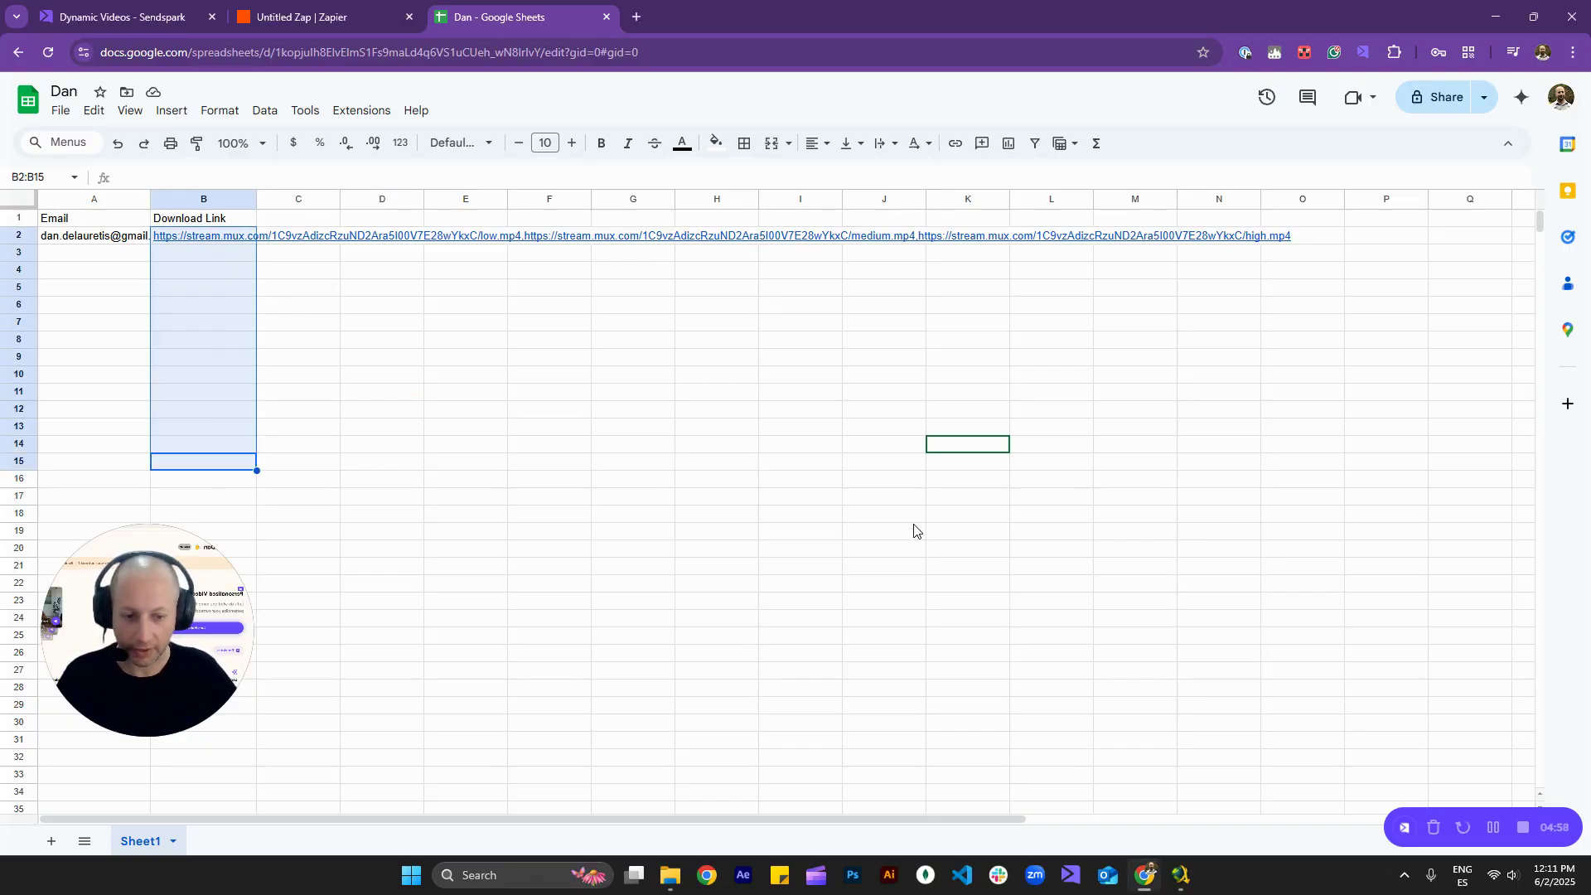
{"action": "mouse_move", "coordinate": [1184, 880]}
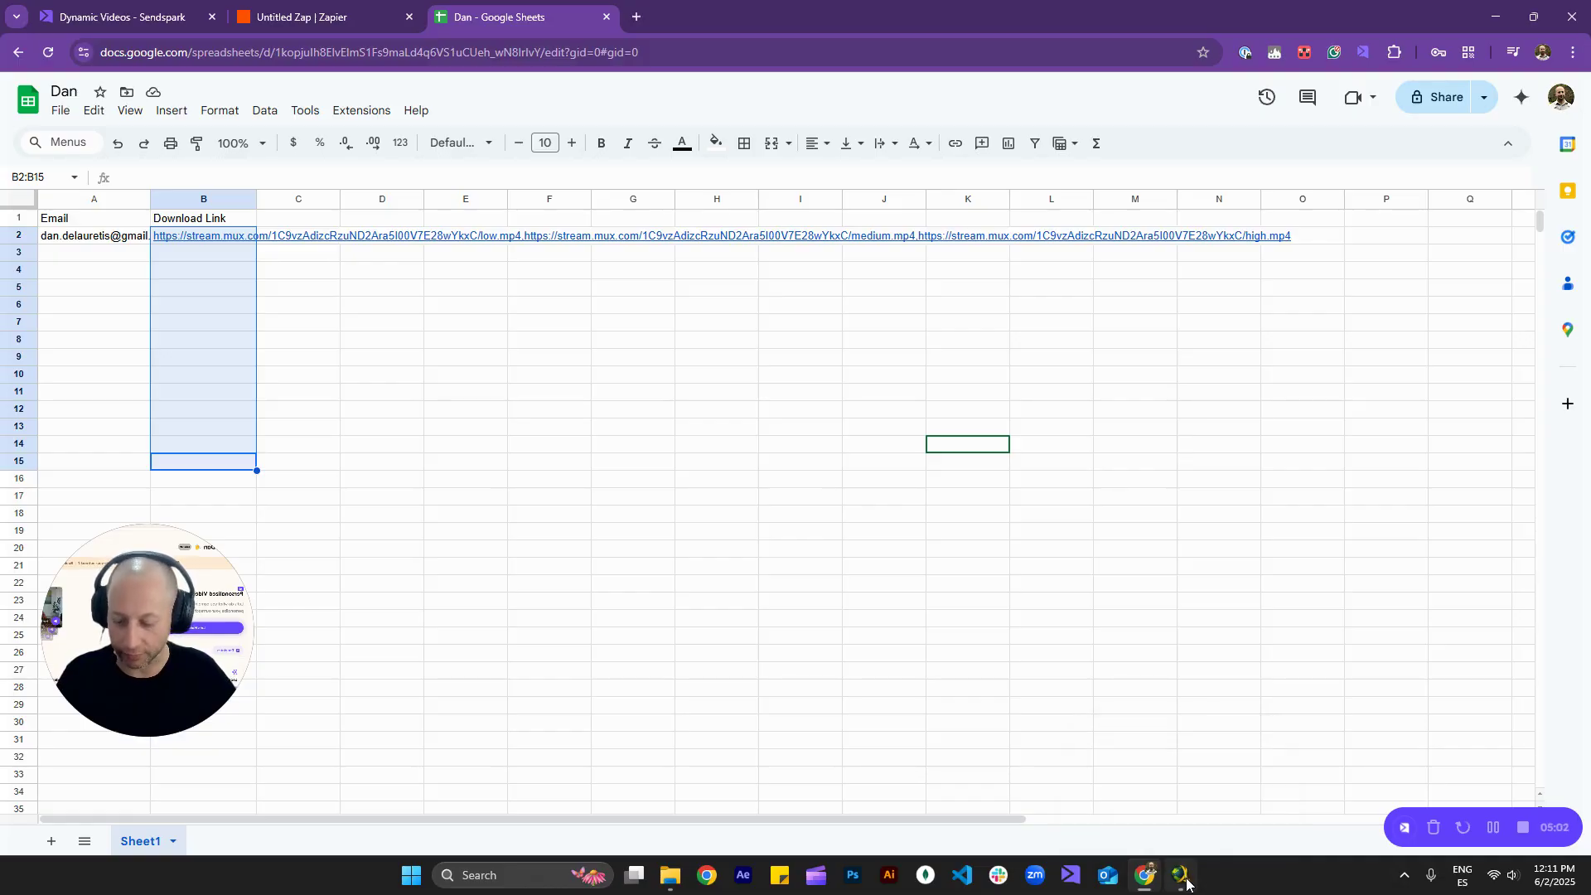
{"action": "key", "text": "ctrl+c"}
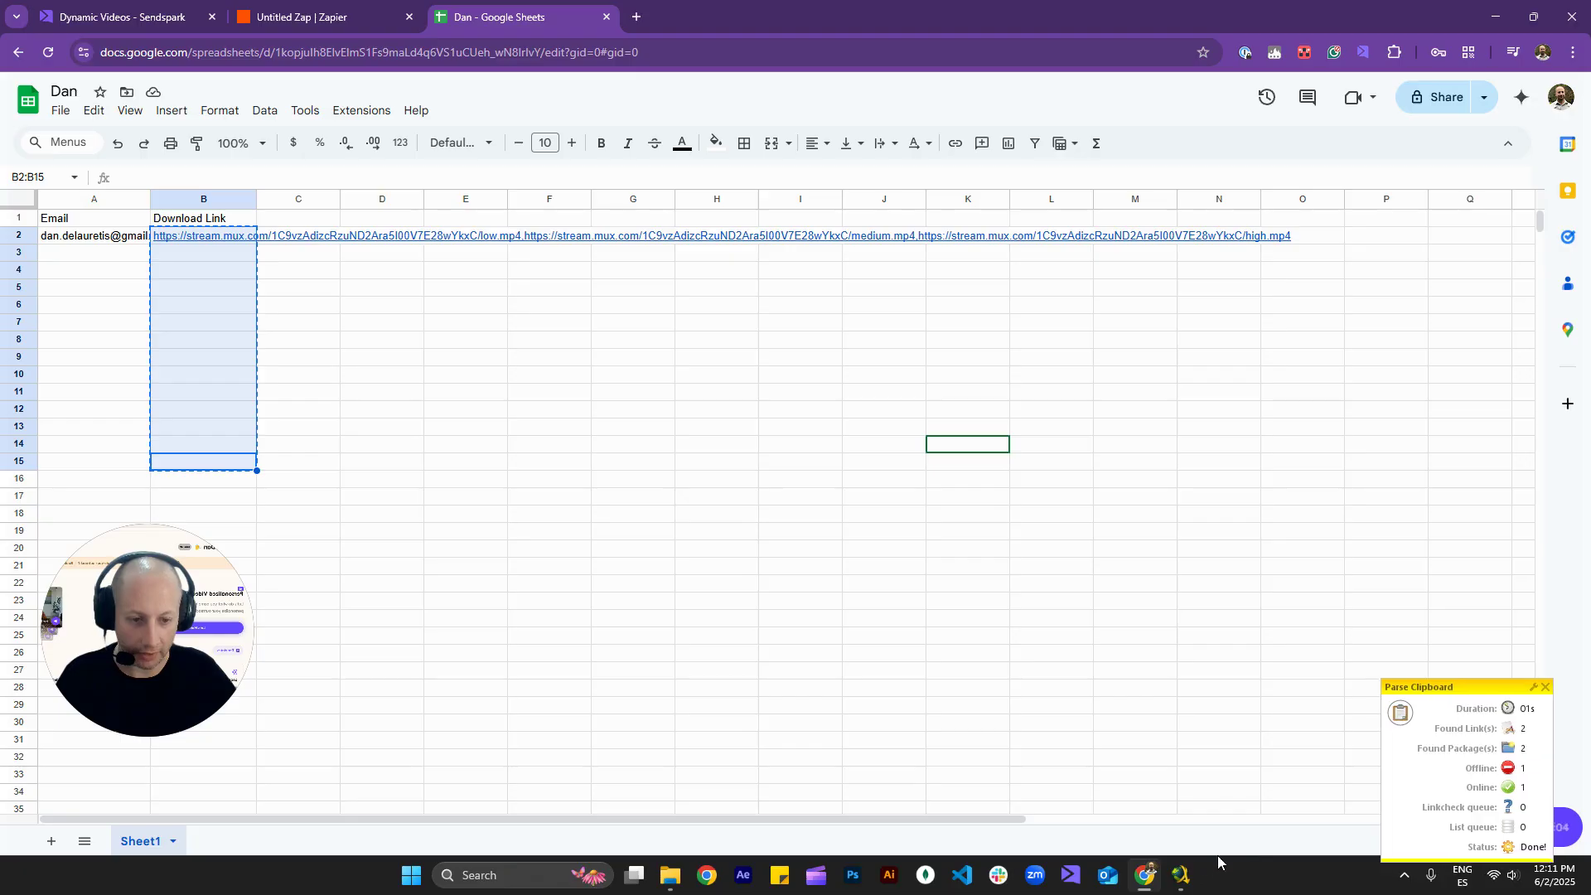
{"action": "left_click", "coordinate": [1182, 875]}
Expand the Various Files package to reveal high.mp4, then minimize JDownloader
{"action": "left_click", "coordinate": [13, 119]}
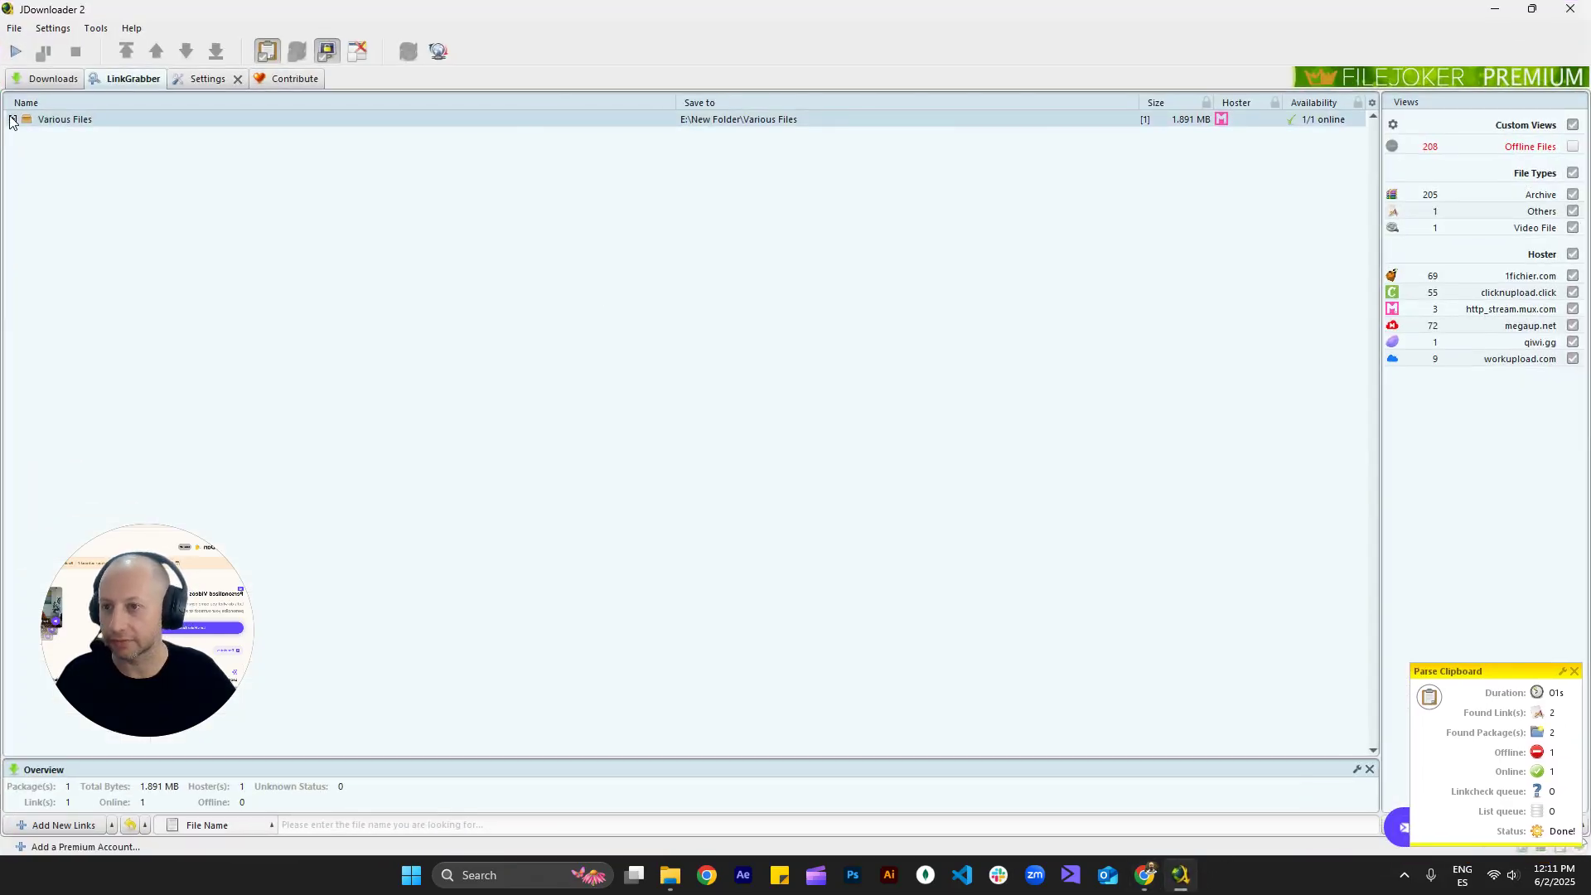
{"action": "left_click", "coordinate": [1497, 11]}
Deselect the copied cells and return to the Untitled Zap editor in Zapier
{"action": "left_click", "coordinate": [704, 375]}
{"action": "left_click", "coordinate": [301, 17]}
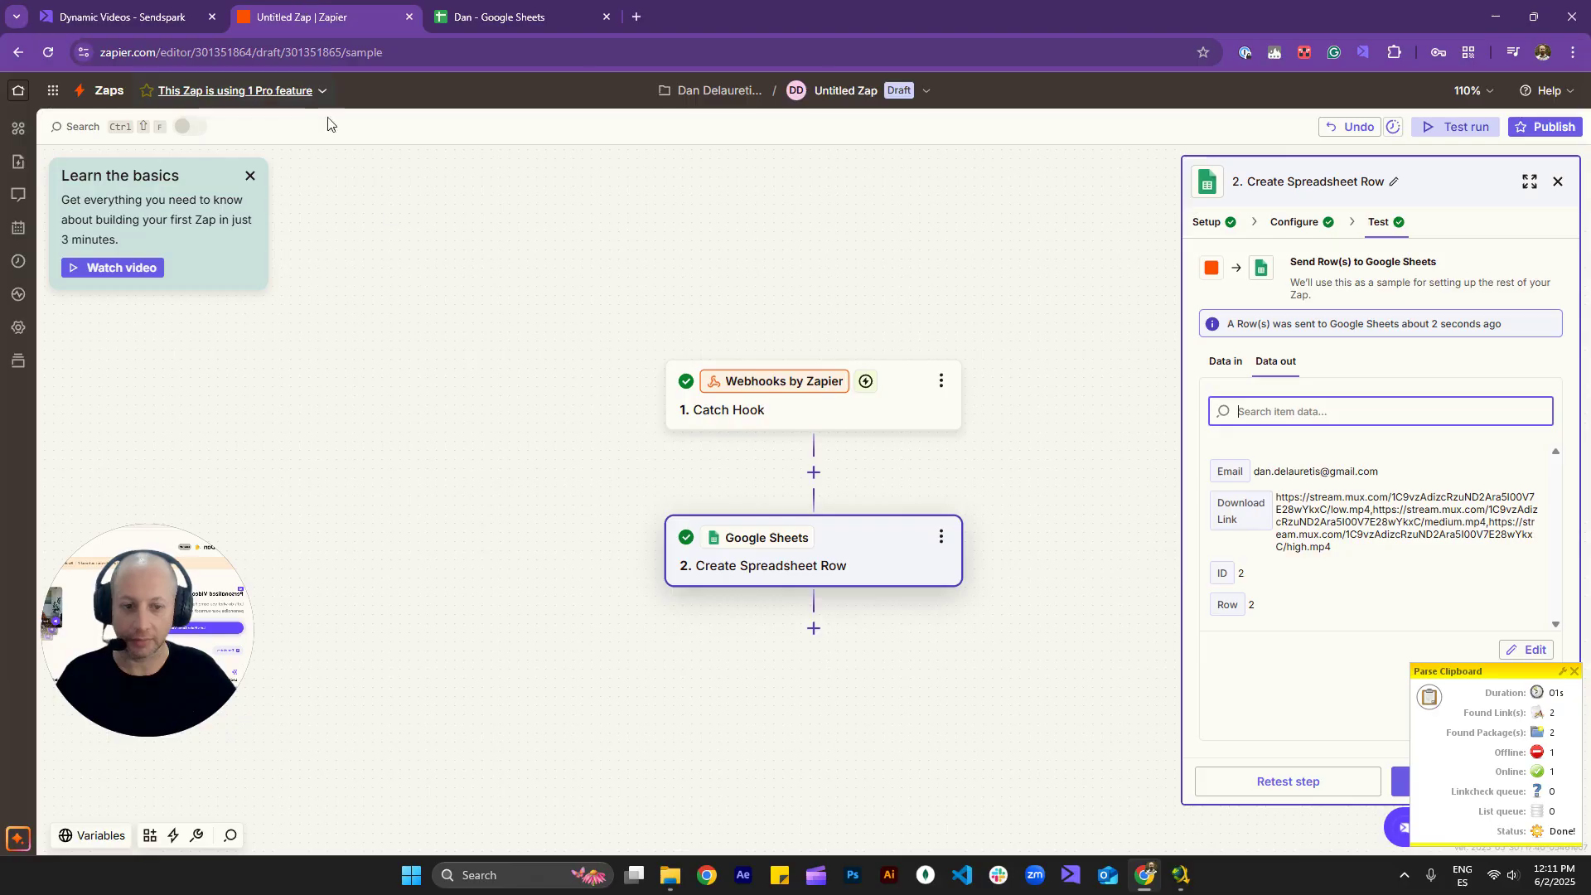